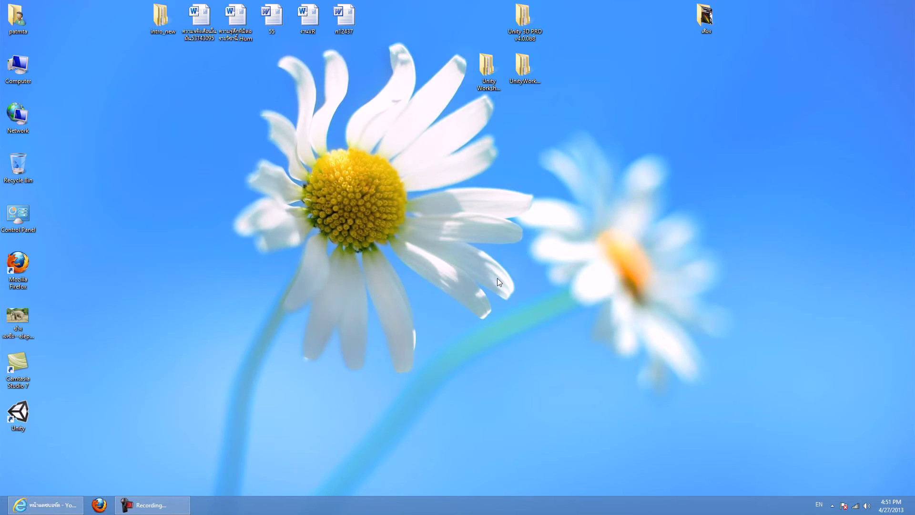
Launch LightWave Modeler from the Windows Start screen
key(super)
scroll(496, 278, down, 5)
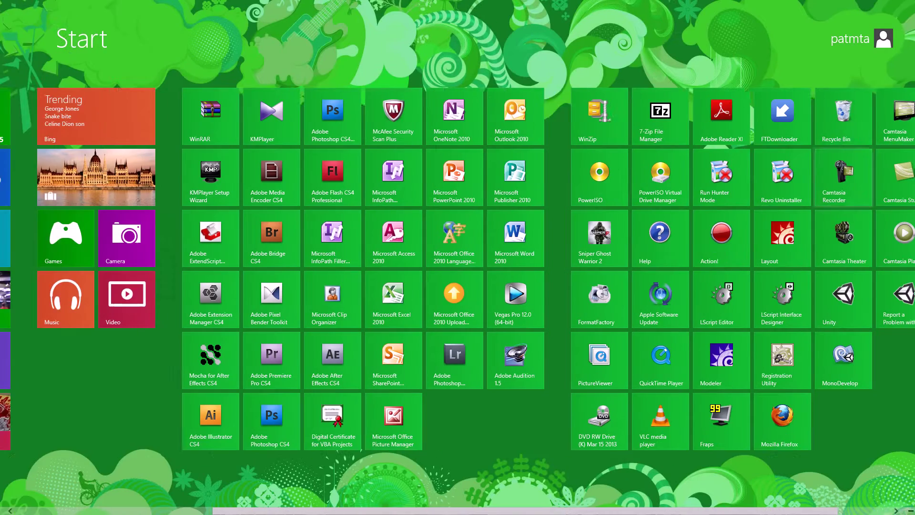
scroll(496, 278, down, 1)
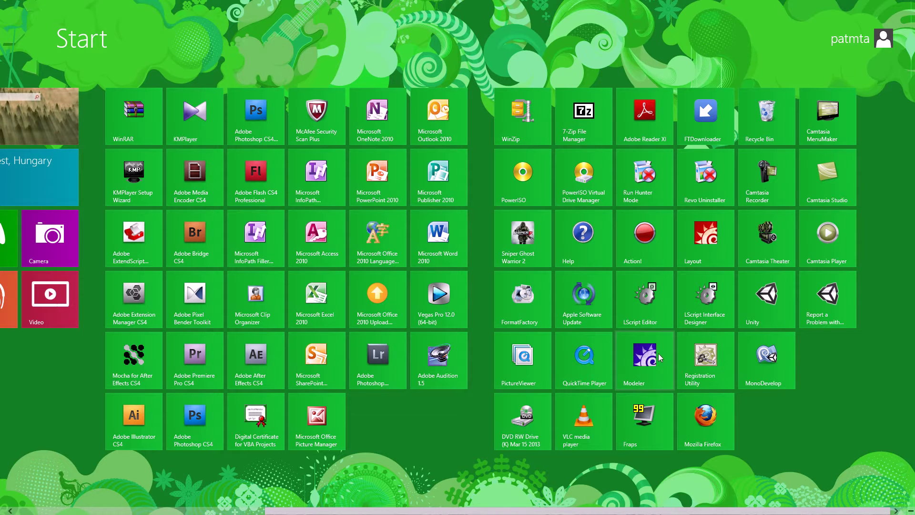
click(642, 365)
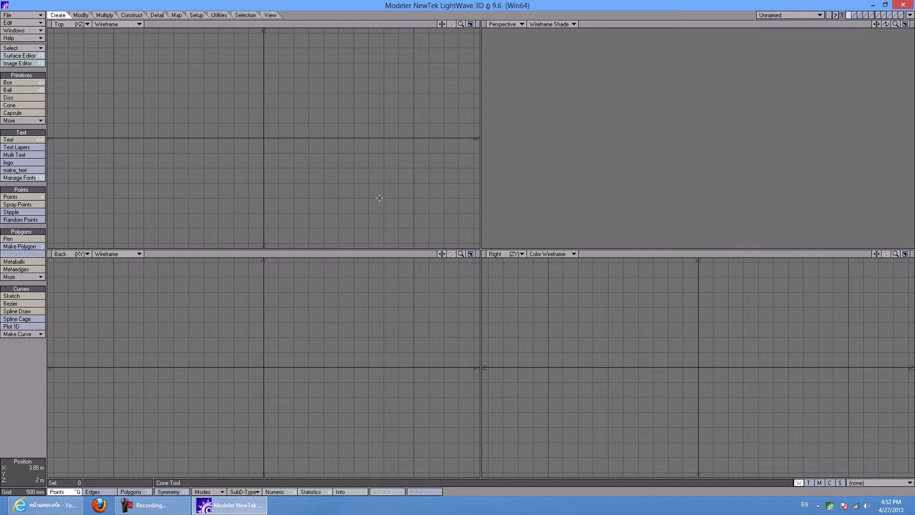
Open the keyboard shortcut configuration, enlarge its window and bring the single-letter shortcut assignments into view
key(alt+F9)
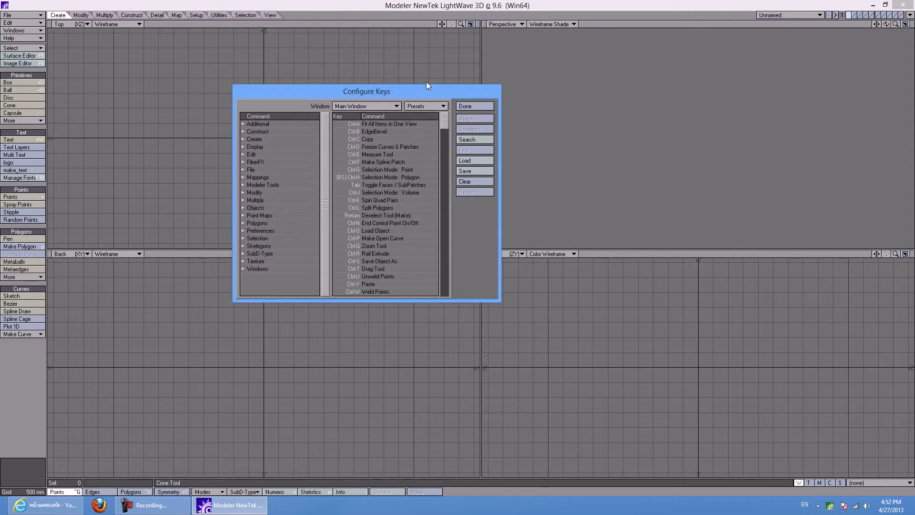
drag(418, 88, 450, 69)
drag(536, 284, 637, 389)
drag(576, 114, 556, 187)
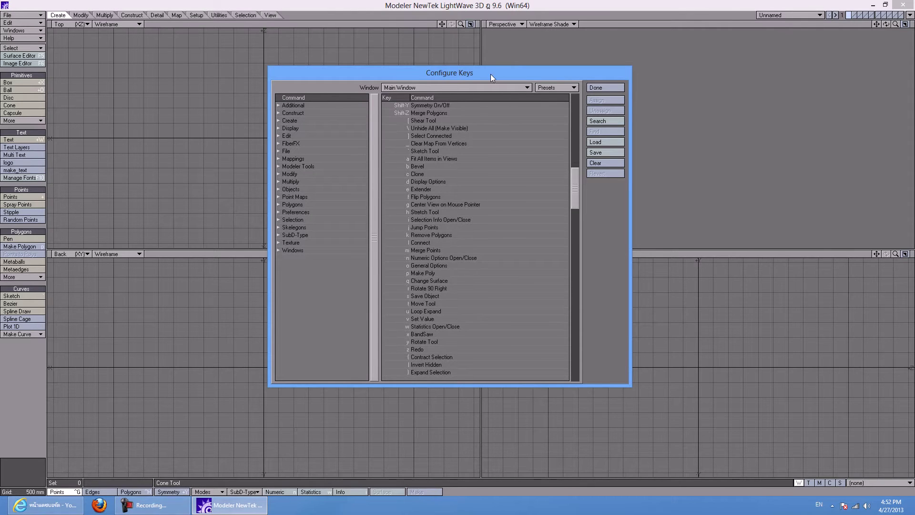
drag(490, 74, 449, 74)
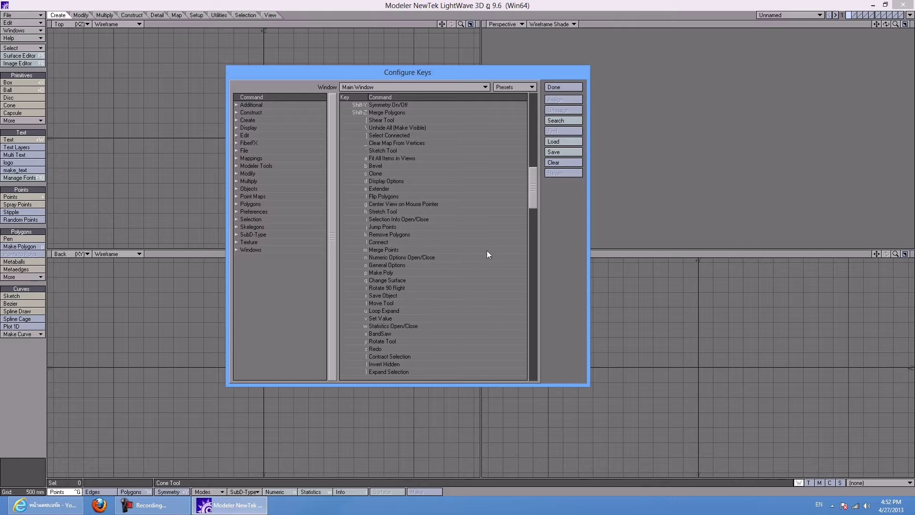
Locate the Loop Expand command and its shortcut entry by searching the command list for "loop"
click(393, 311)
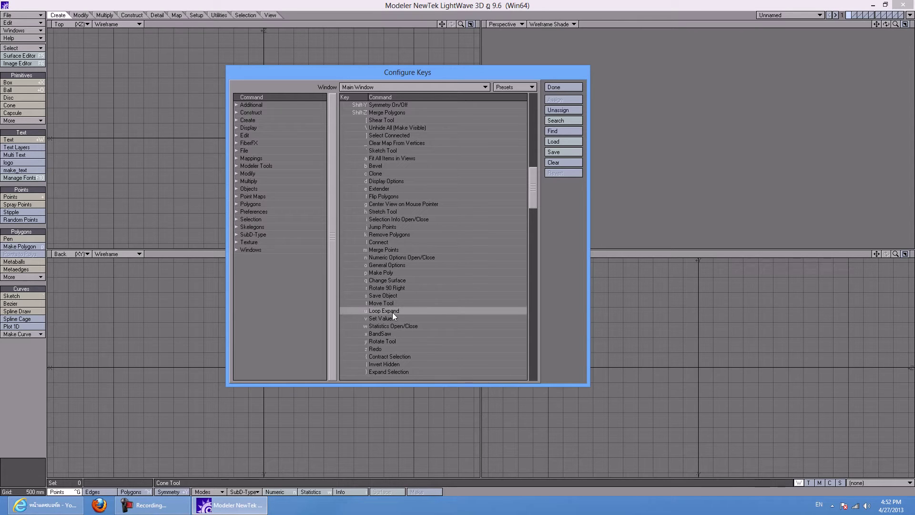
click(387, 330)
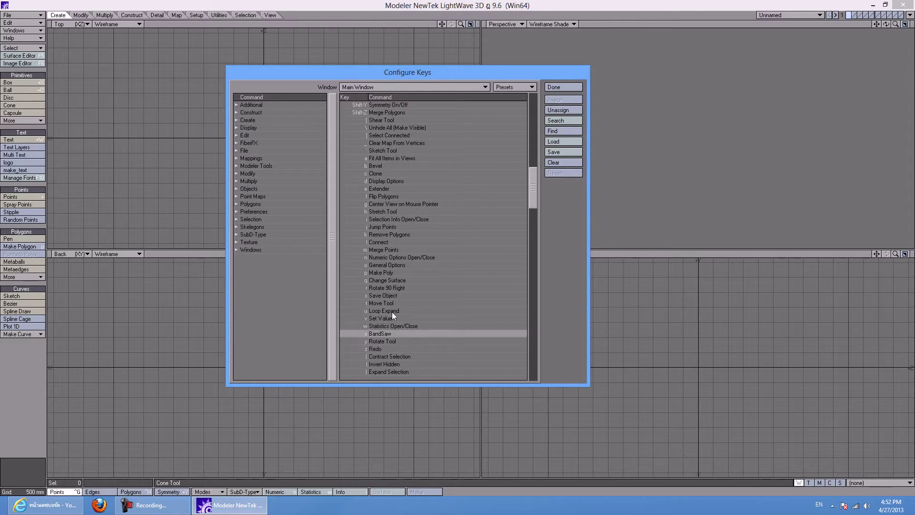
click(391, 312)
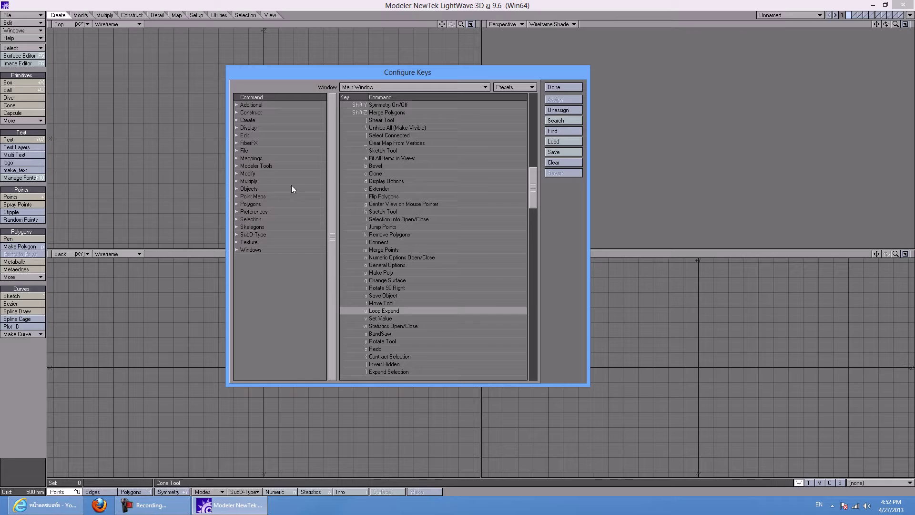
click(557, 121)
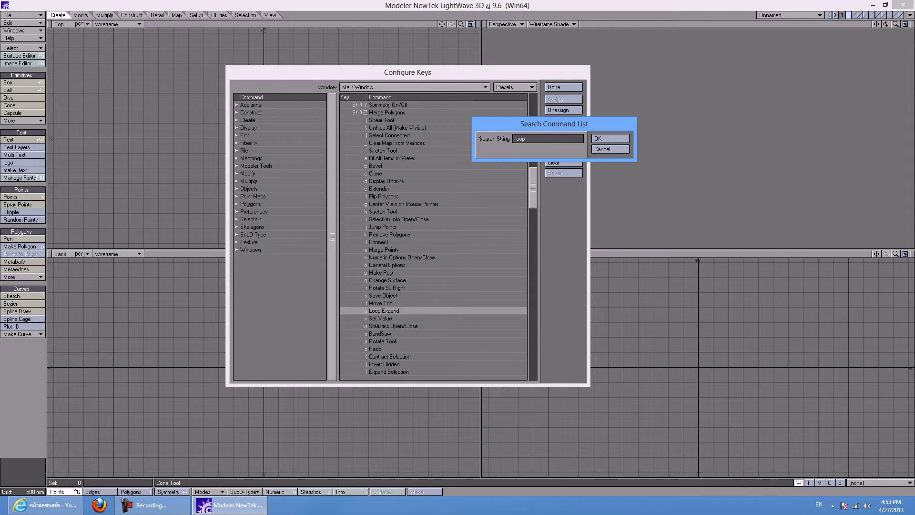
text(loop)
key(Return)
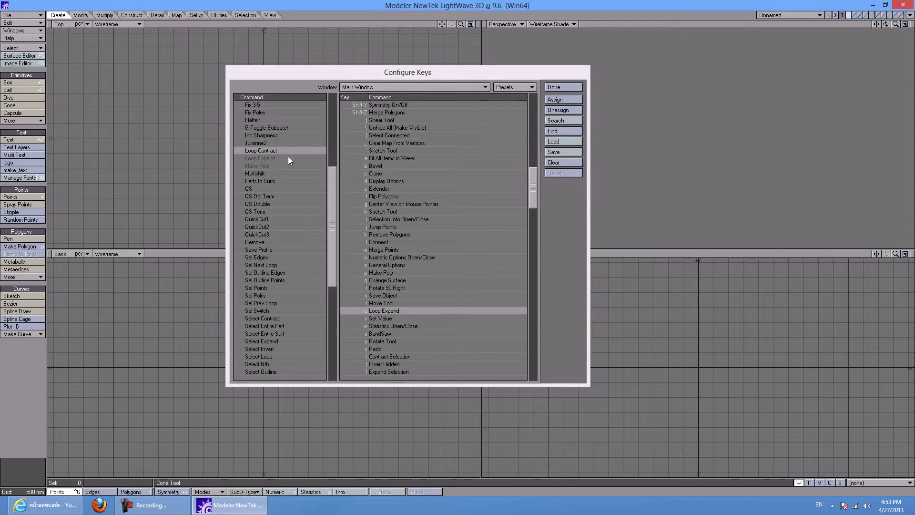
click(269, 159)
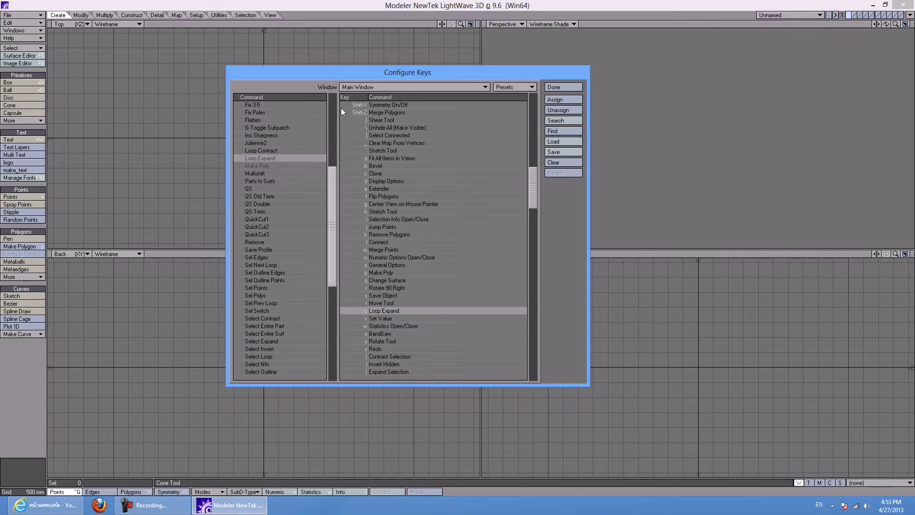
Locate the BandSaw command by searching the command list for "saw", and close the shortcut configuration
click(379, 334)
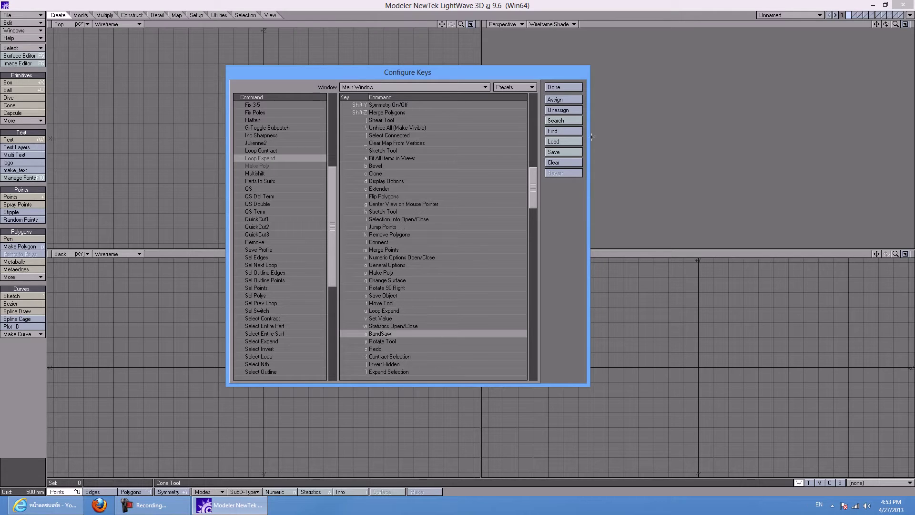
click(565, 121)
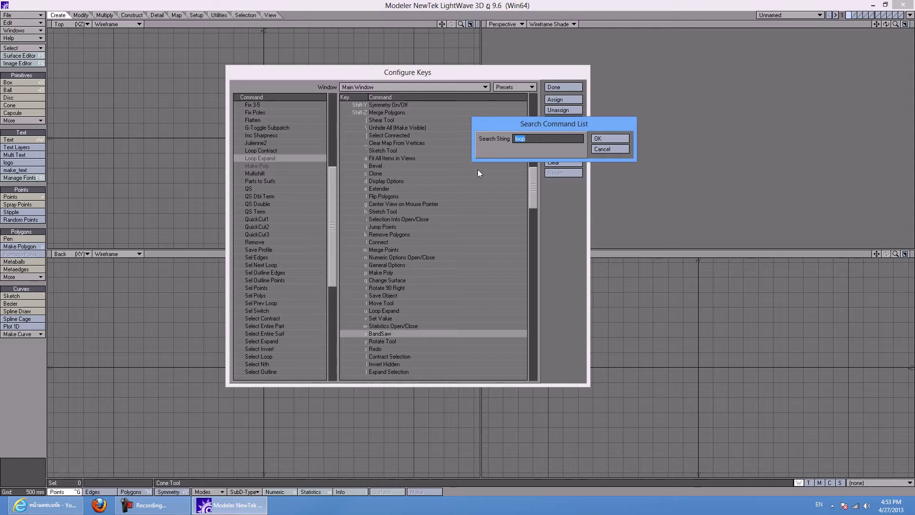
text(saw)
key(Return)
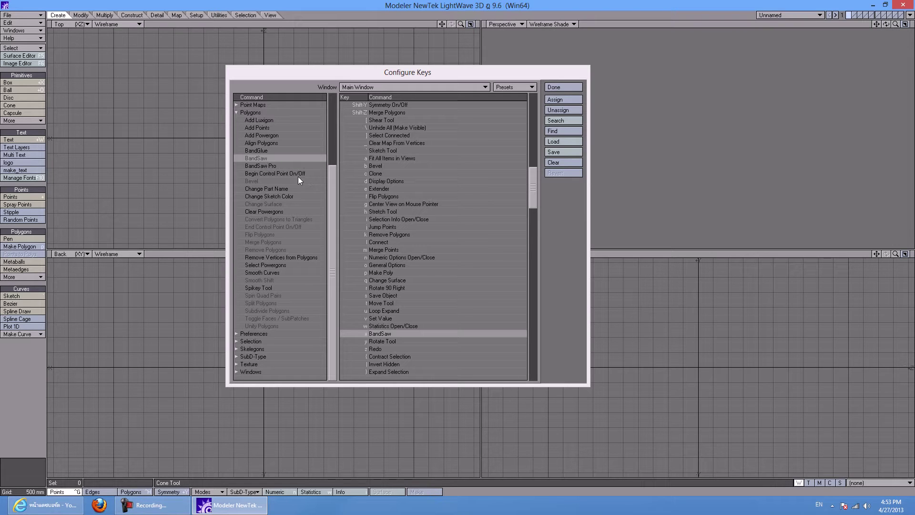
drag(455, 68, 461, 58)
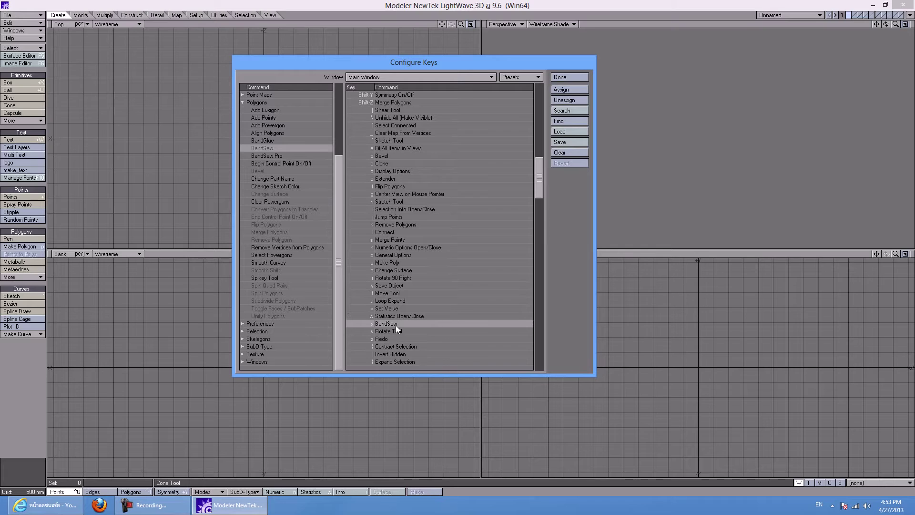
click(559, 77)
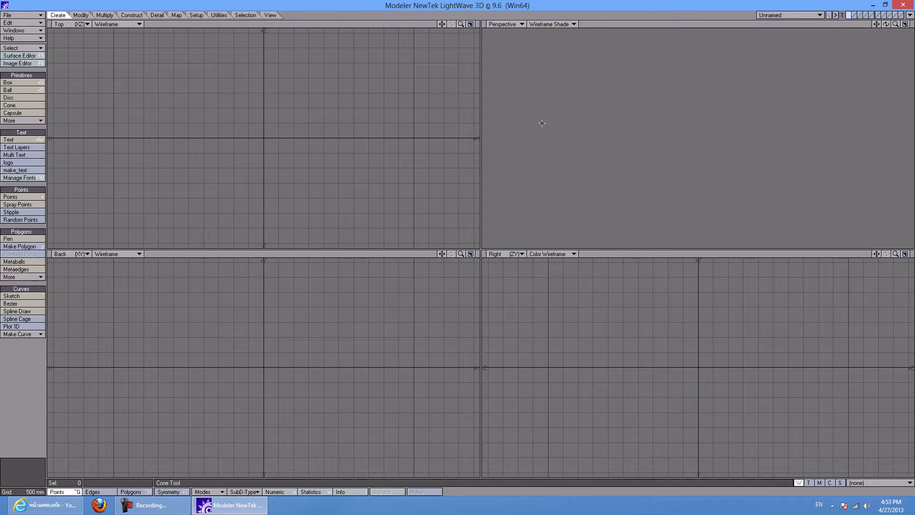
Open the Display Options in an enlarged window and slightly reduce the Perspective Amount
key(d)
drag(414, 150, 344, 98)
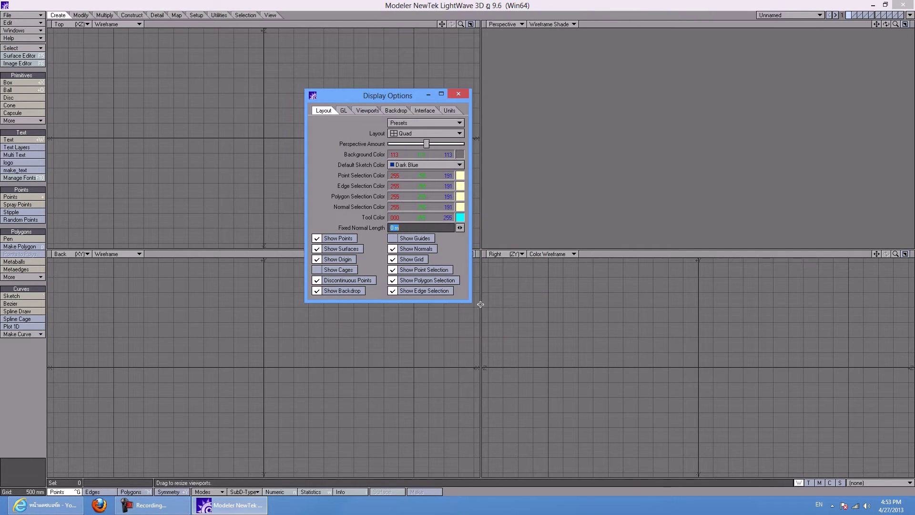
drag(471, 302, 579, 383)
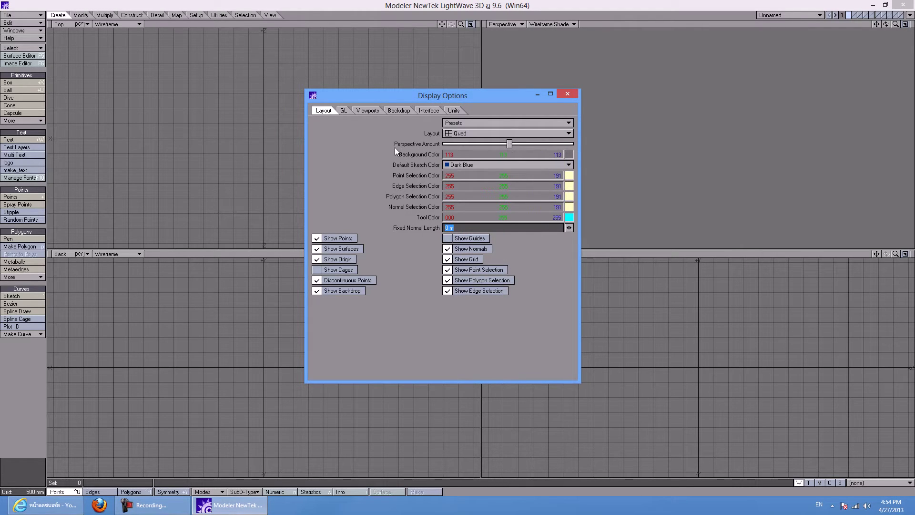
drag(507, 145, 507, 145)
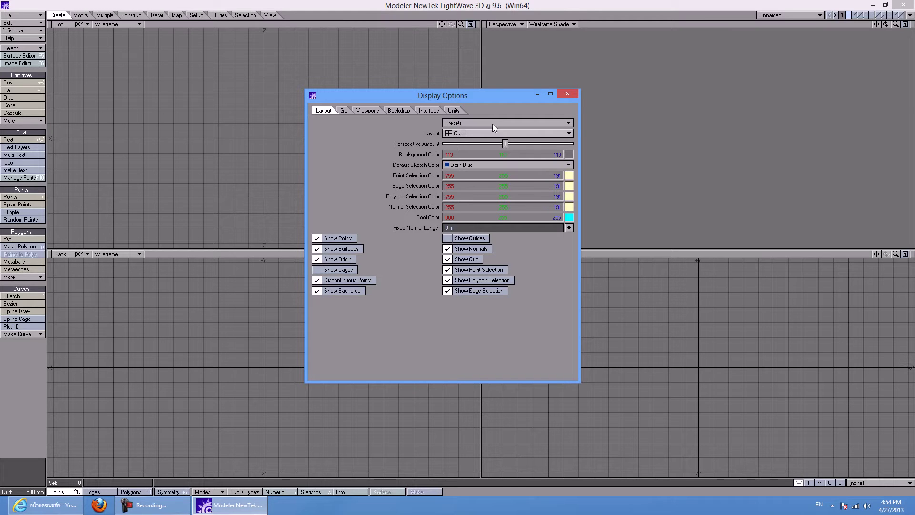
drag(474, 98, 452, 100)
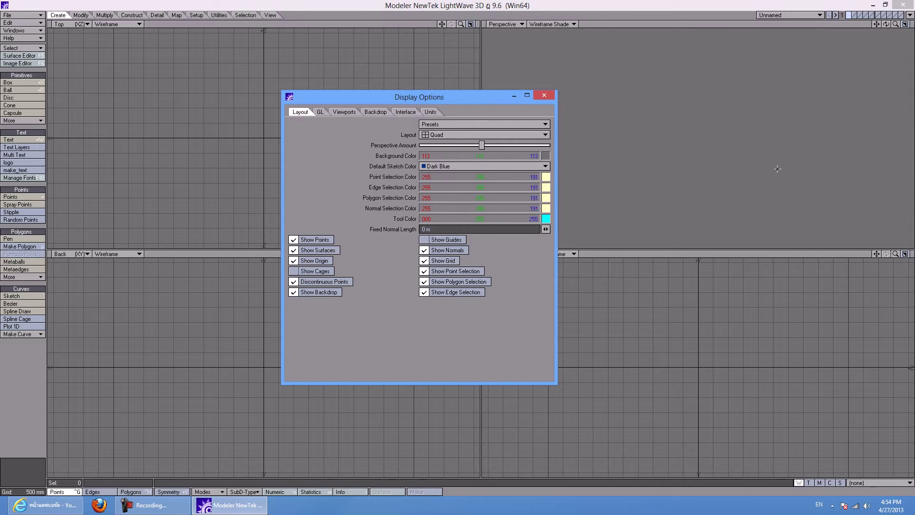
Review the GL display settings and the available texture resolutions without changing the current one
click(321, 113)
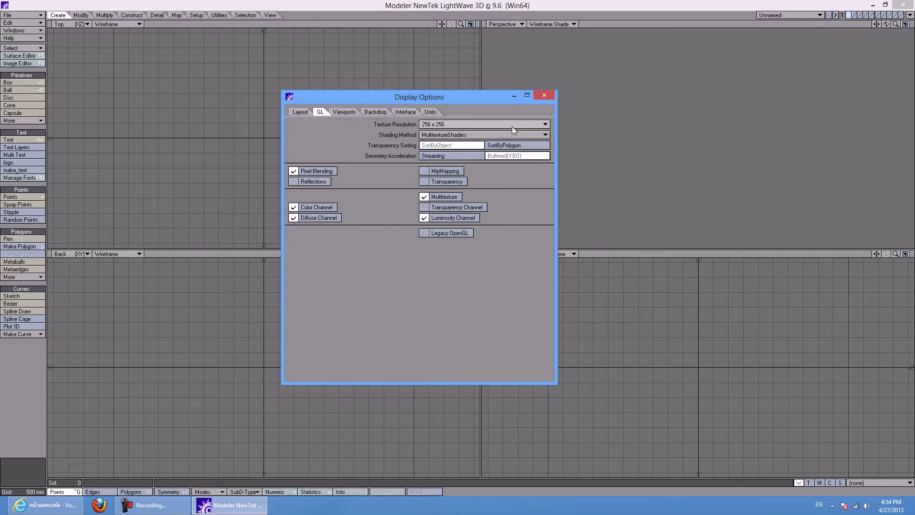
click(542, 127)
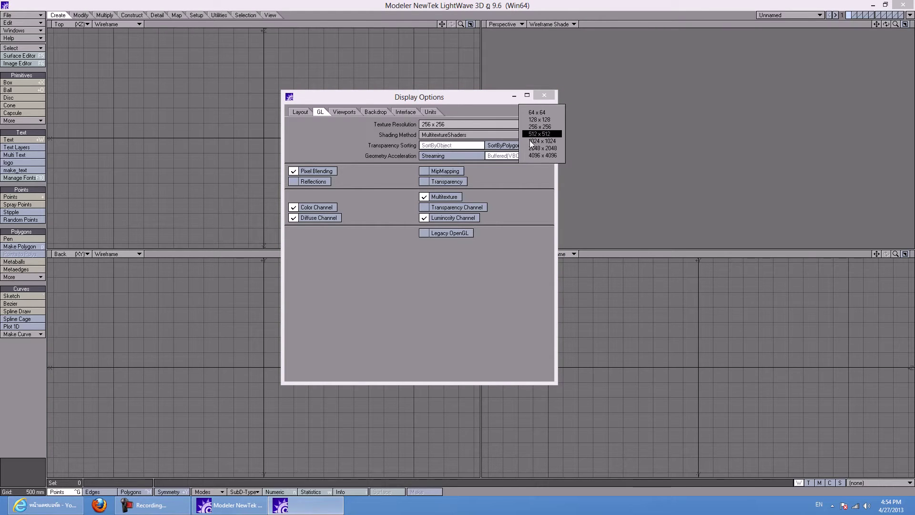
click(481, 102)
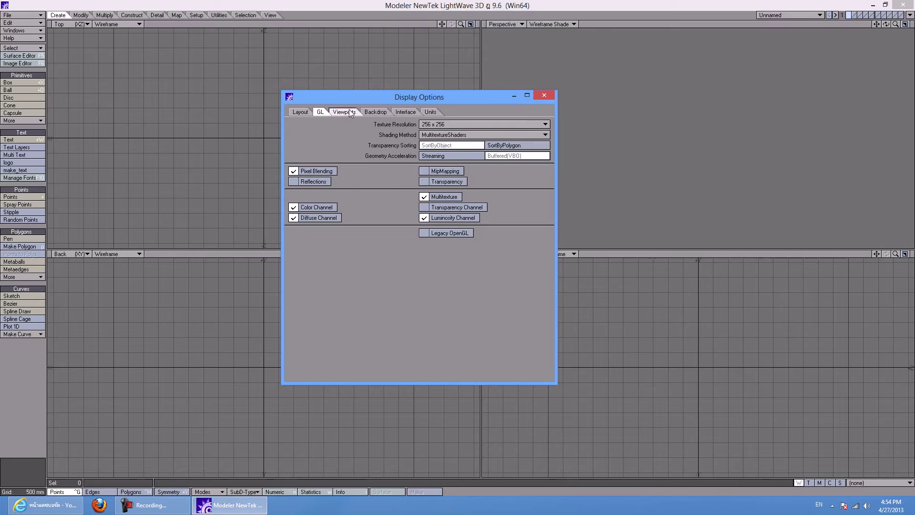
Review the viewport settings for TopL, TopR, BottL and BottR in turn
click(347, 110)
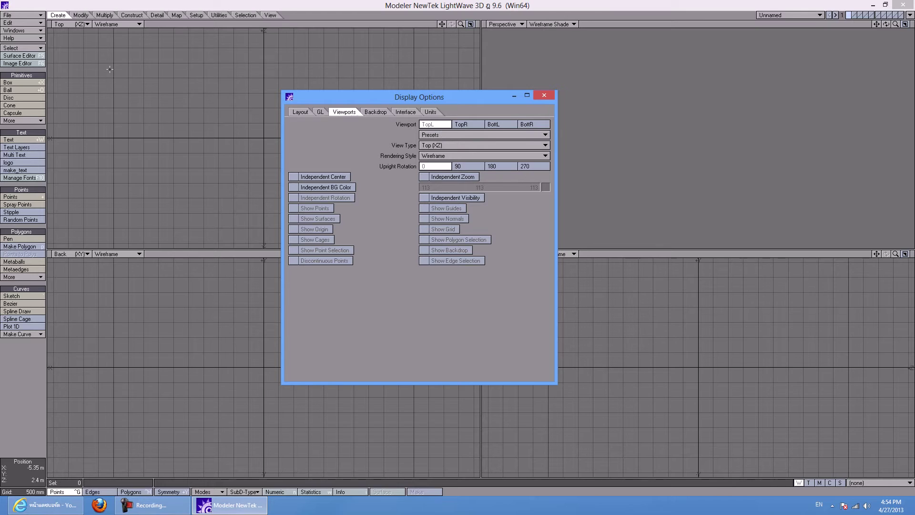
click(464, 124)
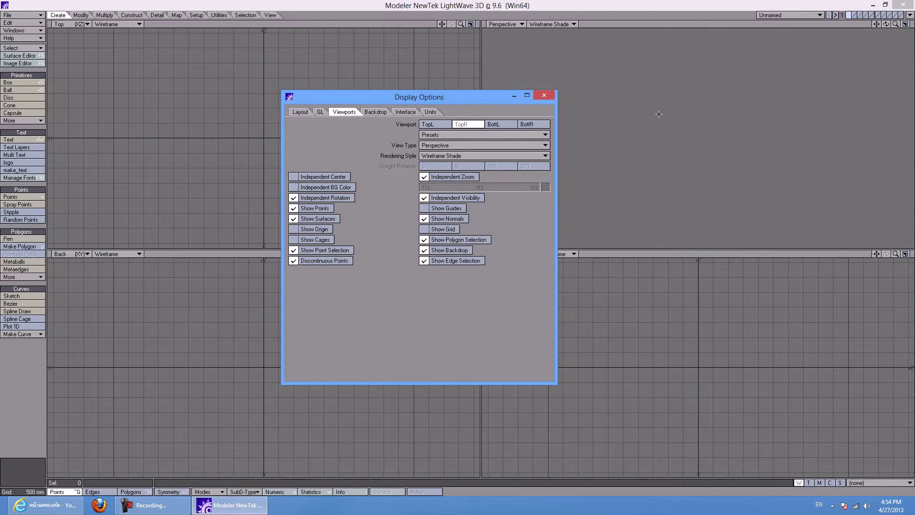
click(499, 125)
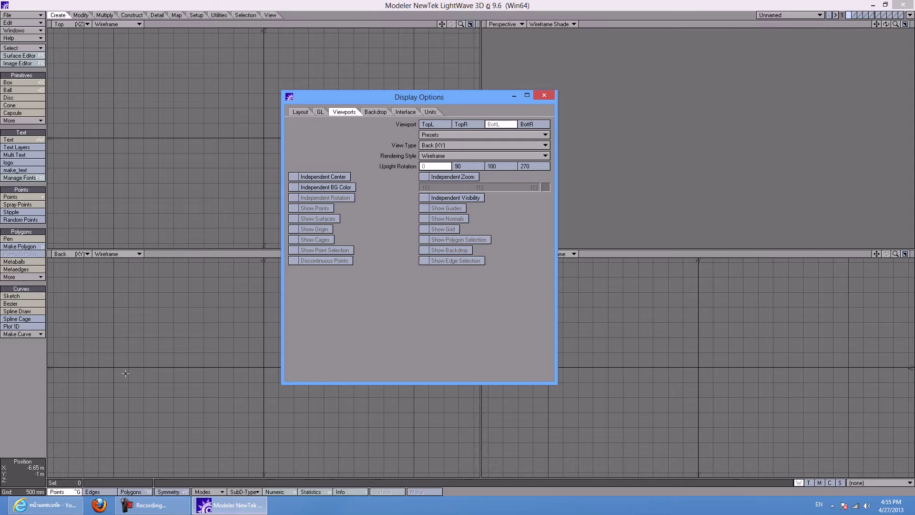
click(532, 124)
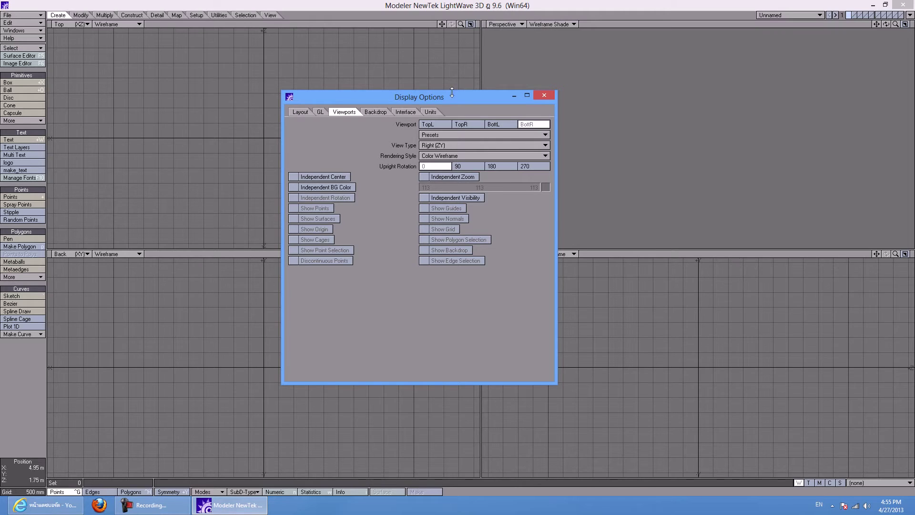
Open the backdrop settings and choose the BottR viewport, moving the dialog clear of that view
click(381, 113)
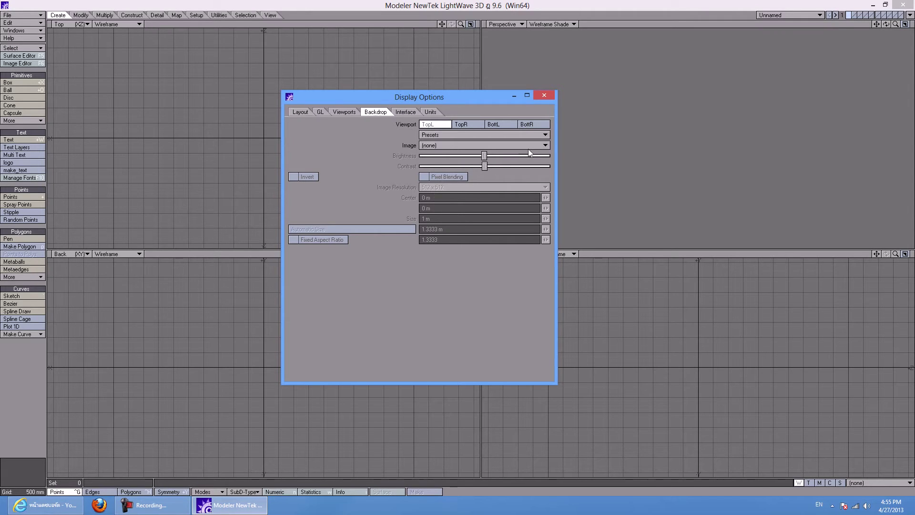
click(527, 127)
drag(482, 98, 422, 101)
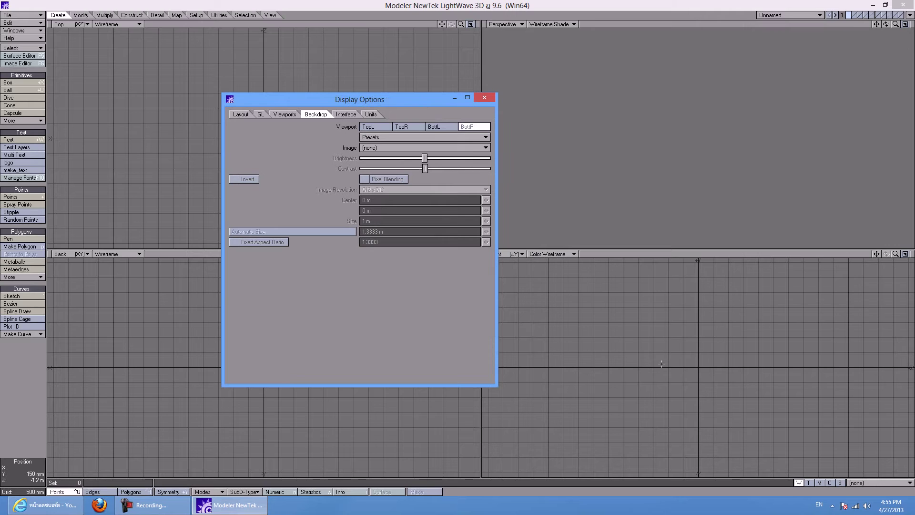
Minimize Modeler, view the elephant reference photo from the desktop and close it
click(873, 5)
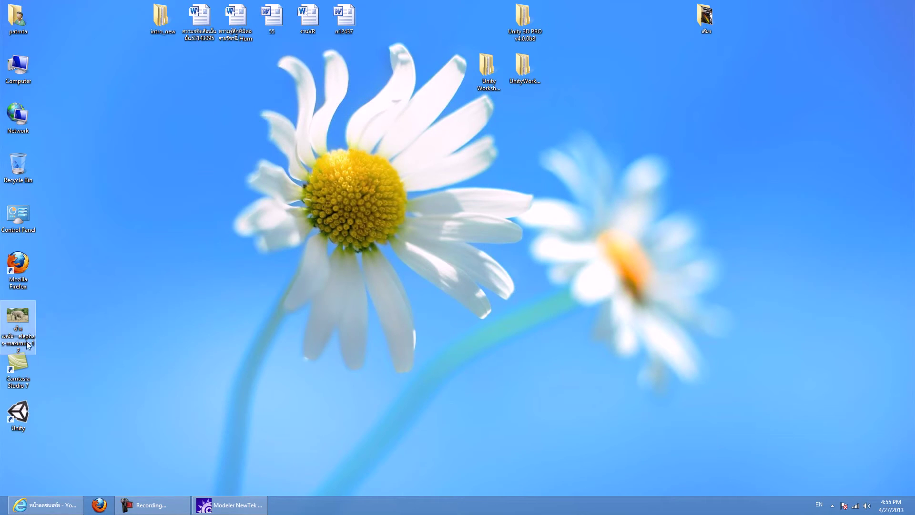
double_click(18, 317)
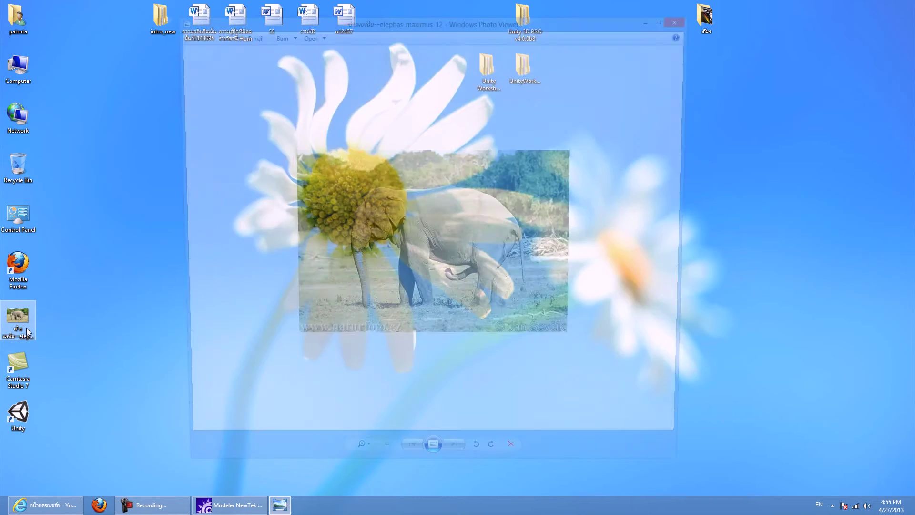
mouse_move(376, 21)
mouse_down()
mouse_move(398, 26)
mouse_move(388, 15)
mouse_move(376, 21)
mouse_up()
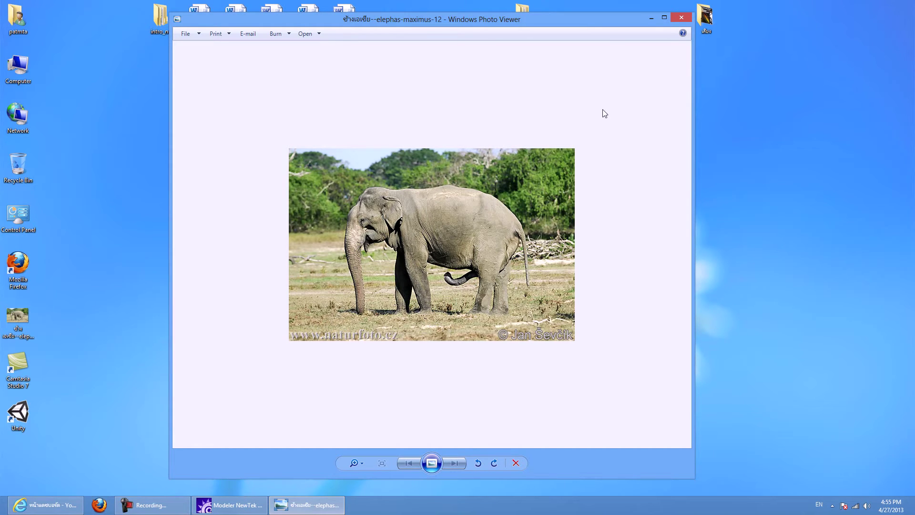
click(681, 18)
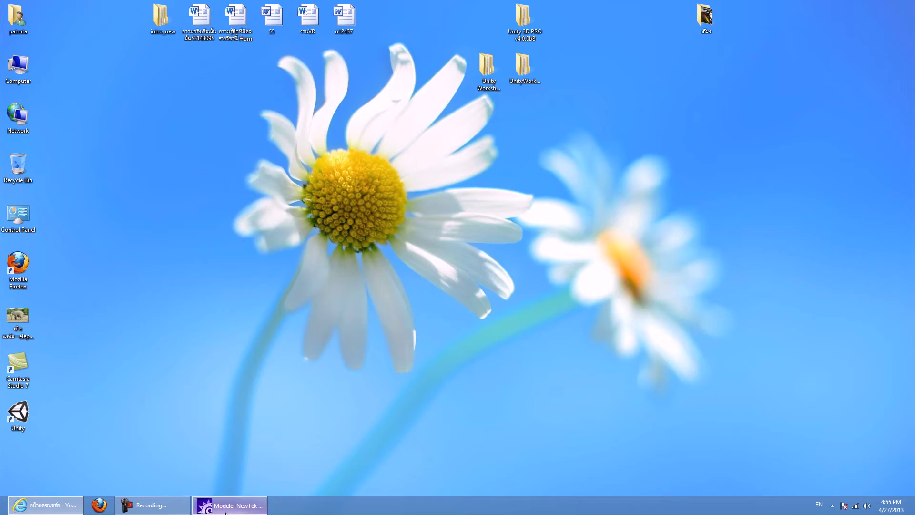
Return to Modeler, load the elephas-maximus-12.jpg elephant photo as the BottR viewport backdrop and close the display options
click(229, 505)
click(484, 149)
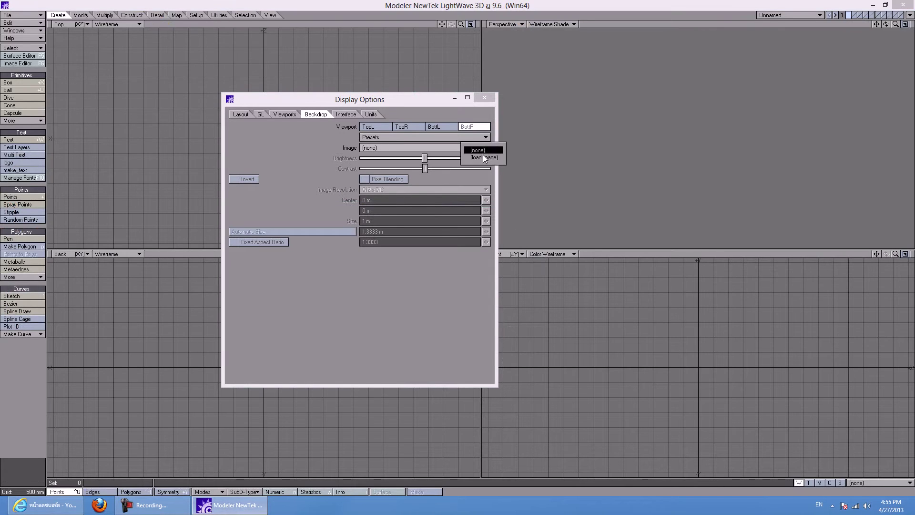
click(482, 158)
click(481, 249)
click(614, 350)
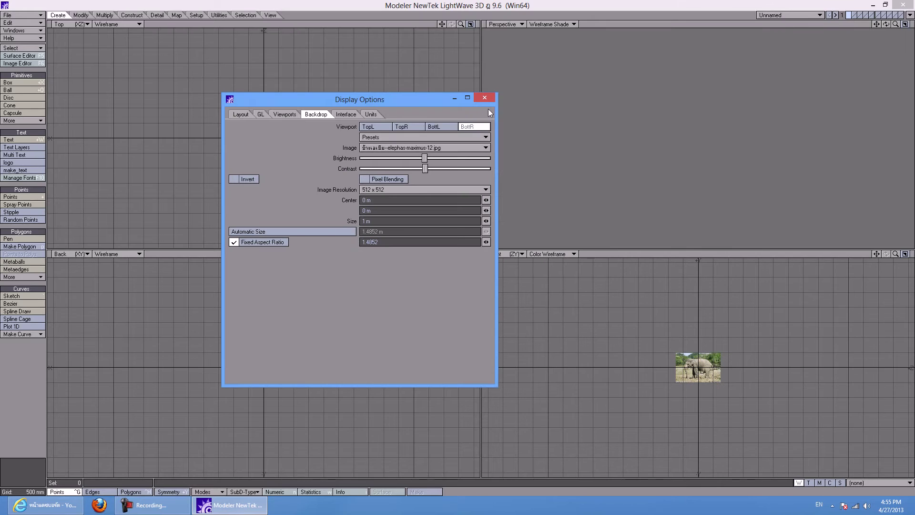
click(485, 97)
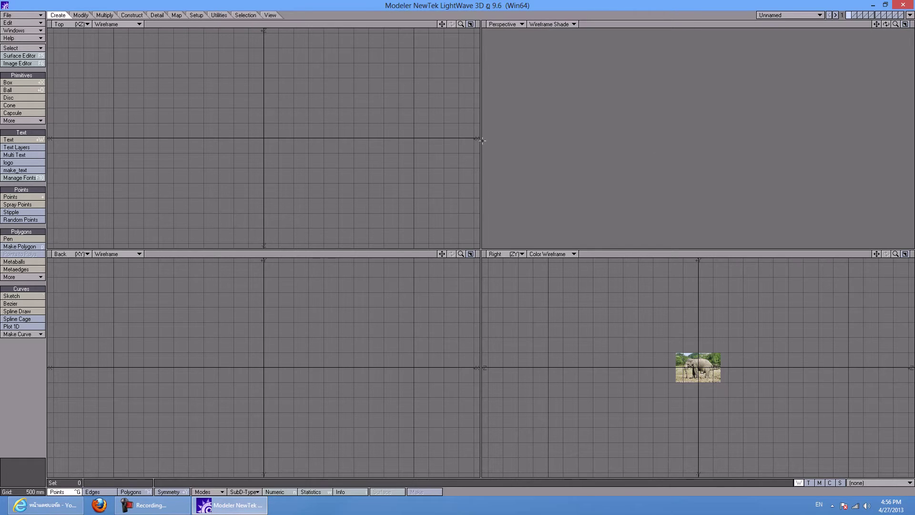
scroll(685, 365, up, 4)
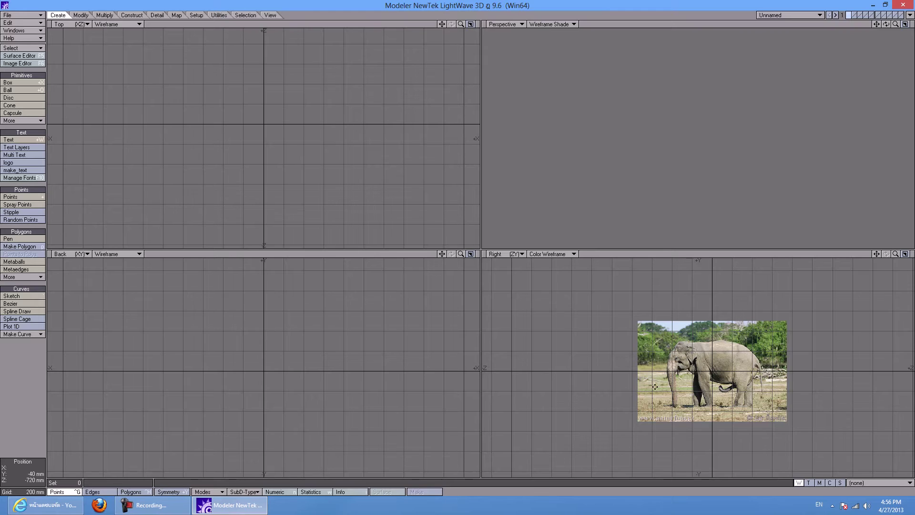
key(g)
drag(738, 373, 633, 389)
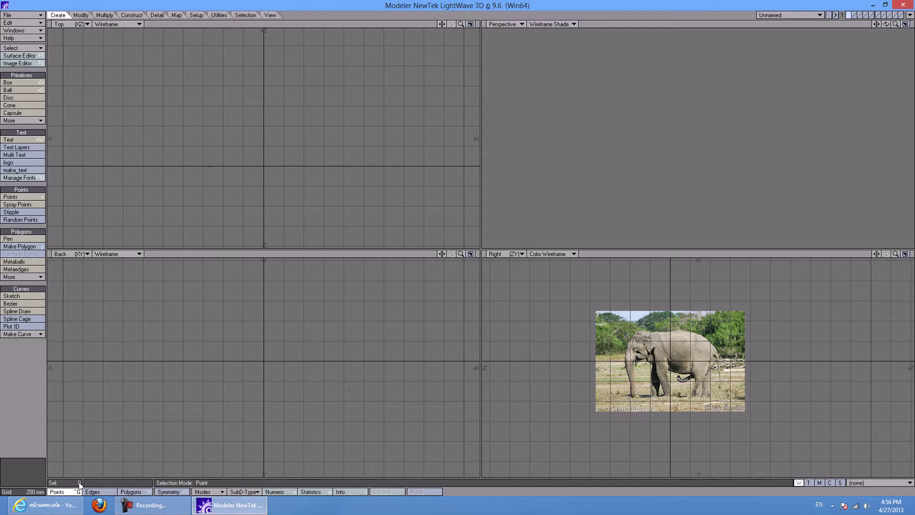
Switch between the Points, Edges and Polygons selection modes, ending in Polygons mode
click(95, 492)
click(132, 492)
click(60, 492)
click(110, 493)
click(122, 491)
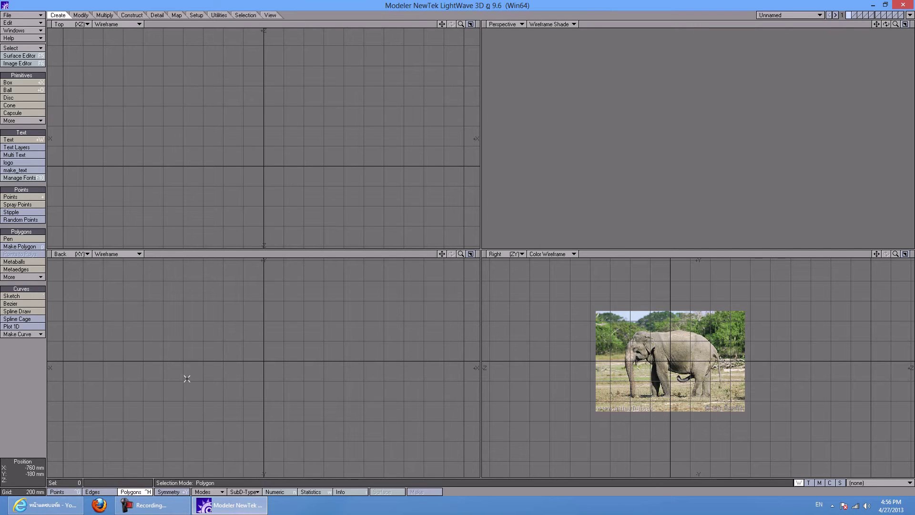
Cycle repeatedly through the three selection modes without choosing a tool, returning to Polygons mode
key(space)
key(space)
key(space)
key(space)
key(ctrl+h)
key(space)
key(ctrl+h)
key(space)
key(space)
key(space)
key(space)
key(space)
key(space)
Draw two practice shapes with the Box tool in the Perspective view, undoing each one
key(shift+o)
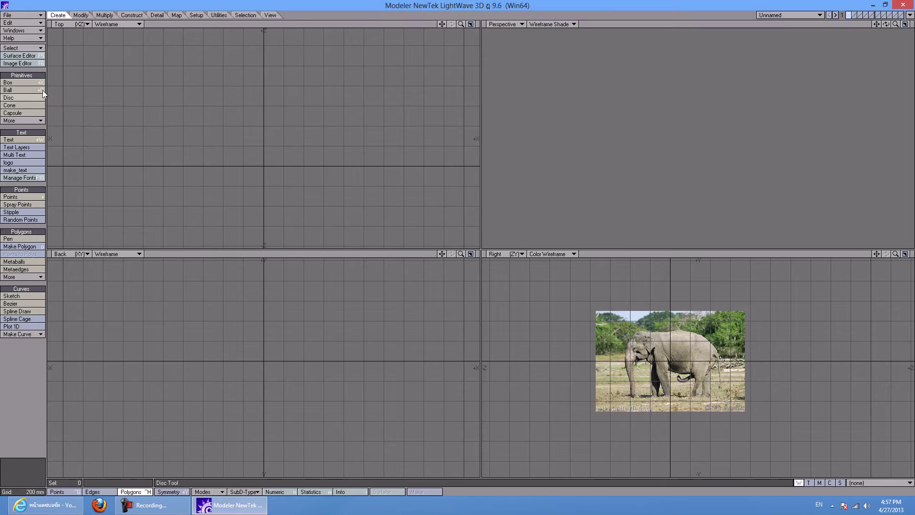
click(16, 83)
click(16, 83)
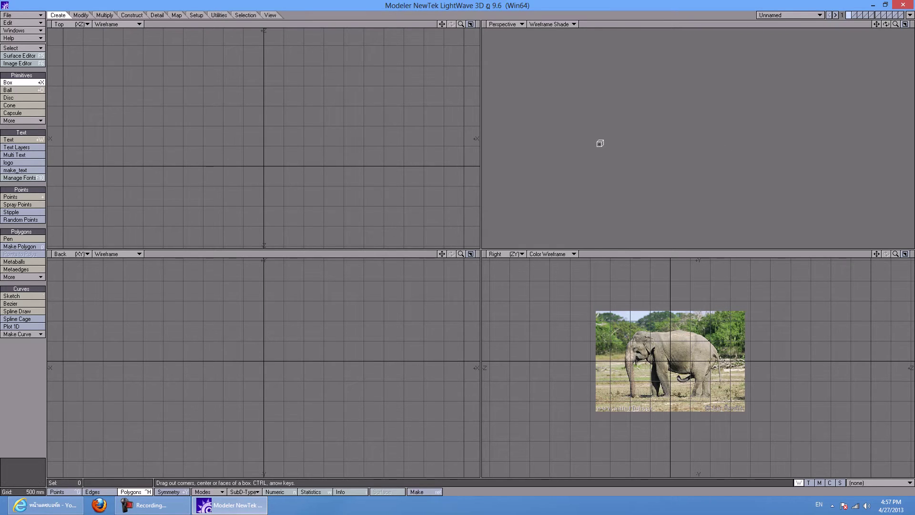
drag(599, 149, 759, 198)
alt+drag(739, 84, 732, 125)
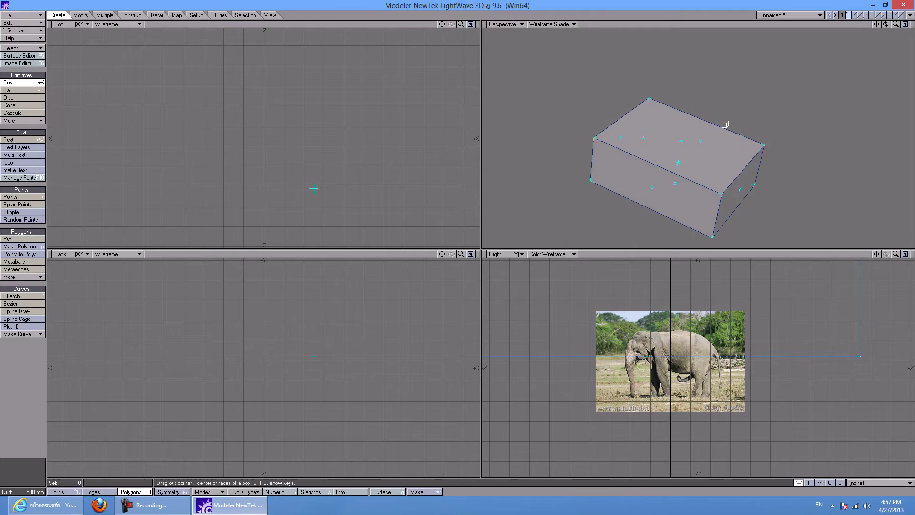
key(u)
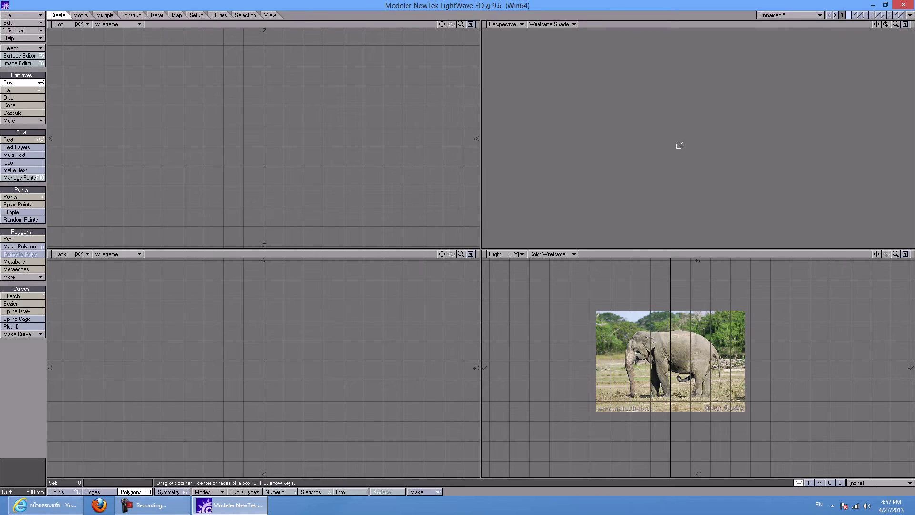
drag(627, 139, 736, 147)
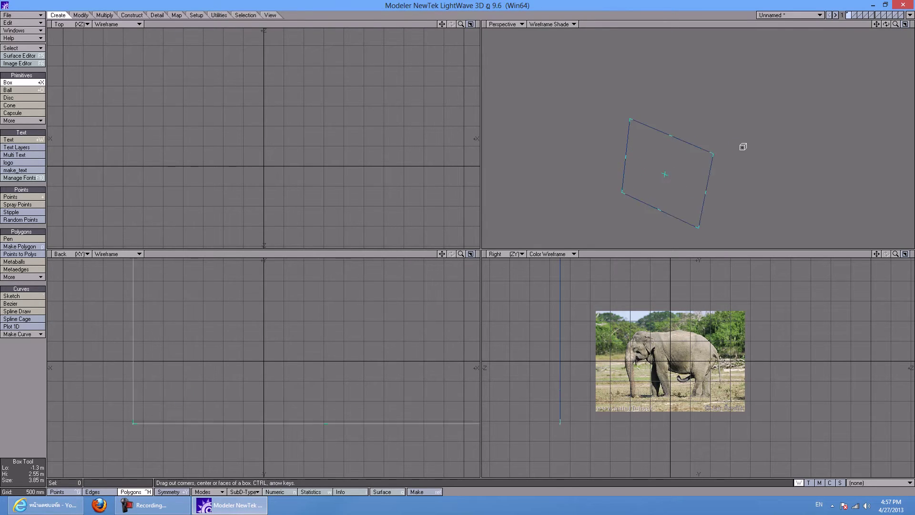
key(u)
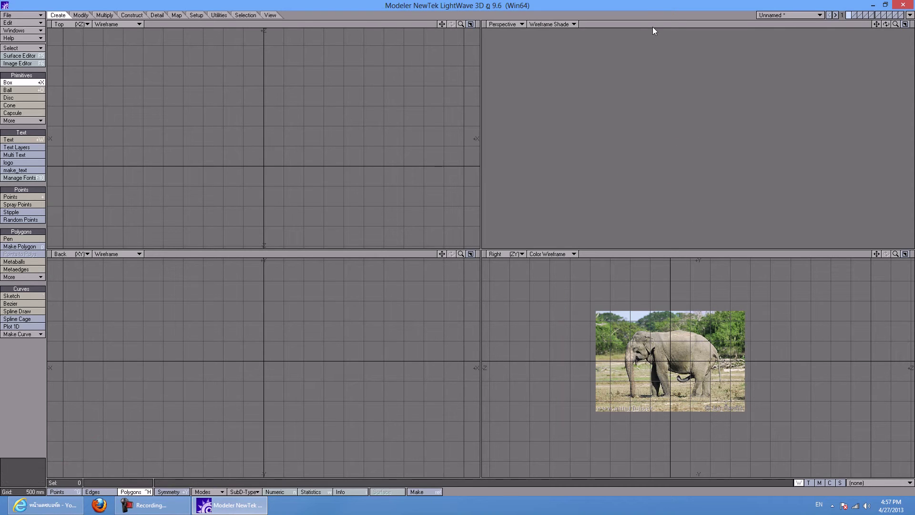
Draw further practice boxes from a flat base in the Perspective view, extend them in the orthographic views, and undo them
drag(627, 150, 665, 163)
drag(368, 286, 373, 86)
drag(700, 126, 671, 168)
drag(689, 127, 708, 144)
key(u)
drag(608, 148, 653, 153)
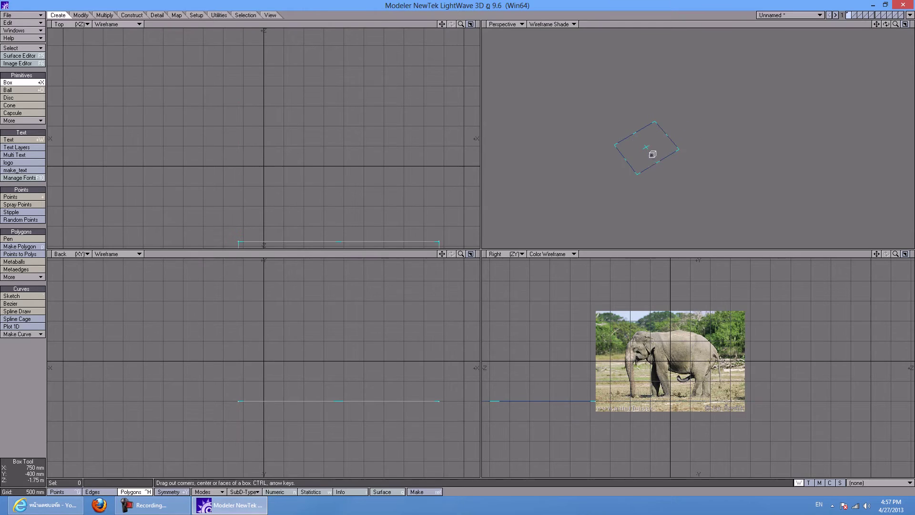
drag(548, 385, 632, 281)
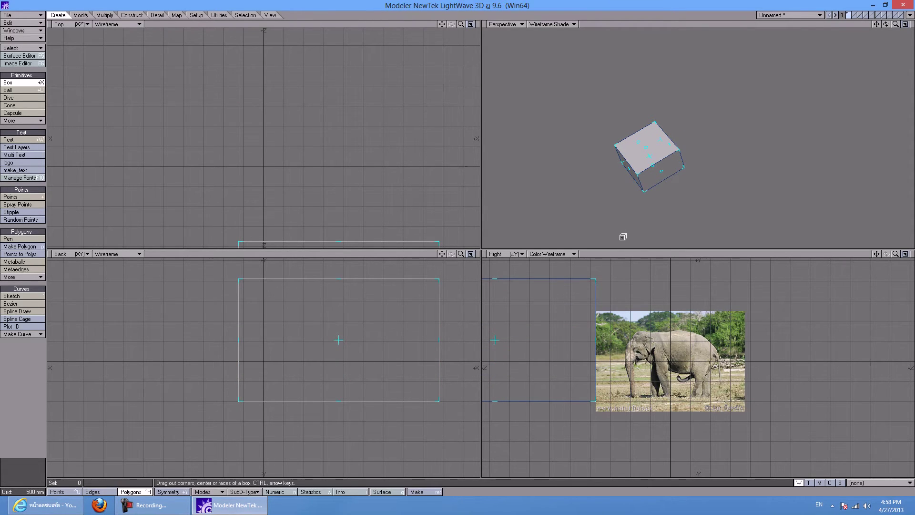
key(ctrl+z)
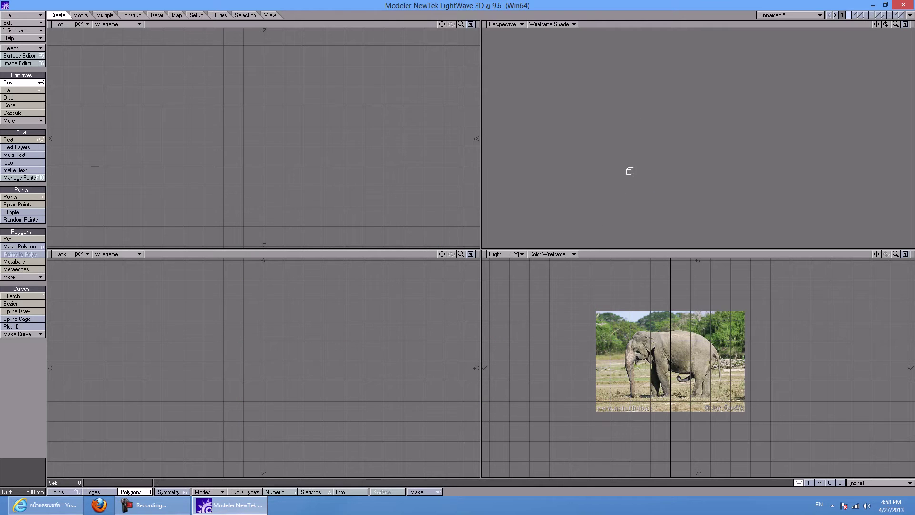
Draw a practice cube about 3.9 m on each side in the Perspective view and delete it
drag(615, 157, 781, 138)
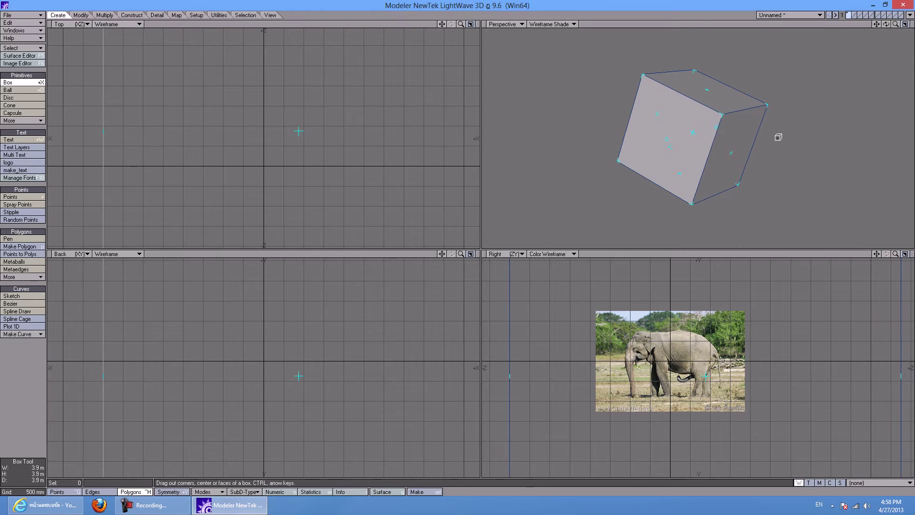
key(Return)
alt+drag(717, 111, 723, 129)
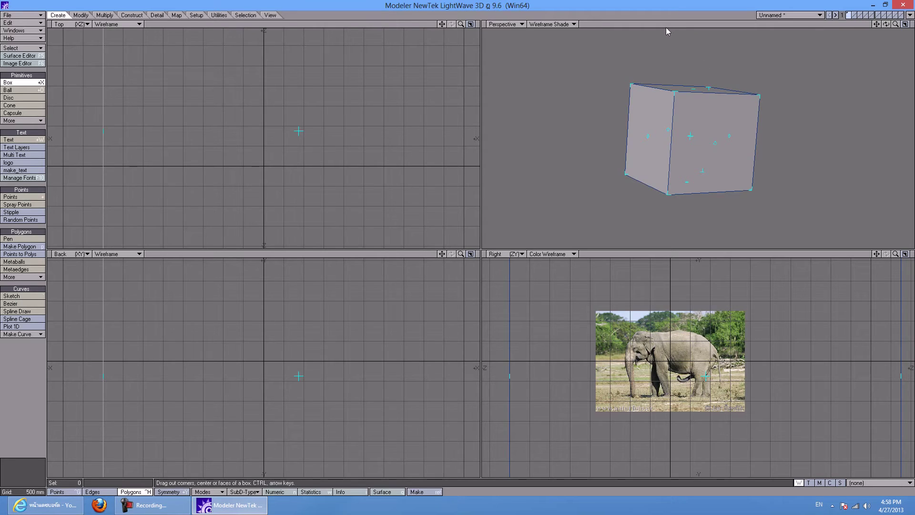
key(Delete)
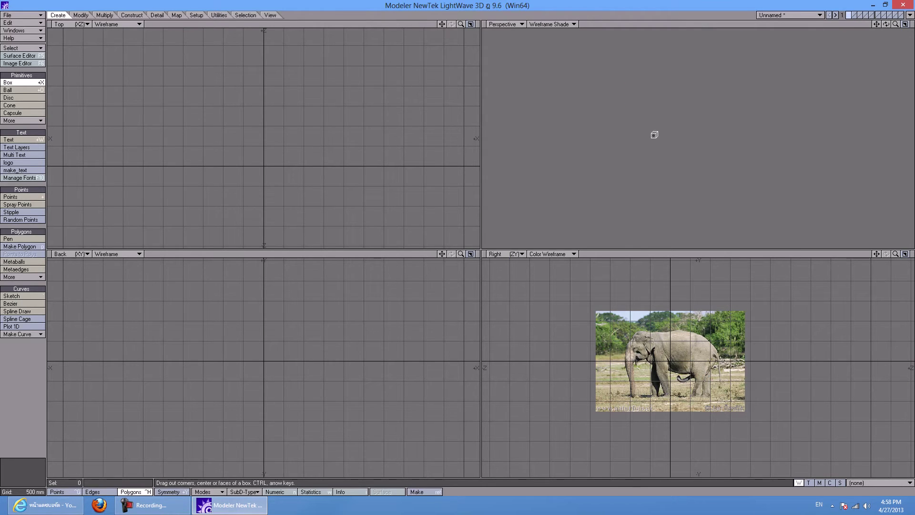
Draw a flat rectangle with the Box tool in the Perspective view, select its polygon and delete it
click(582, 138)
drag(645, 161, 688, 152)
key(space)
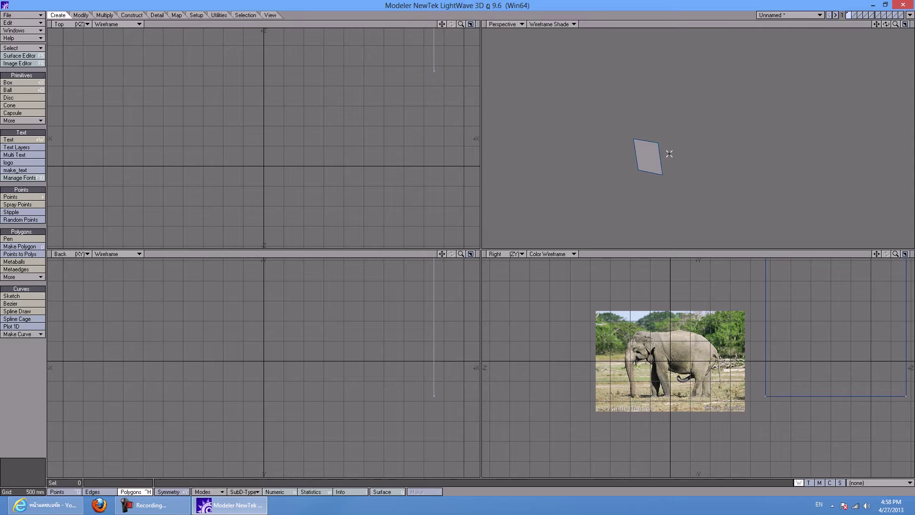
click(655, 152)
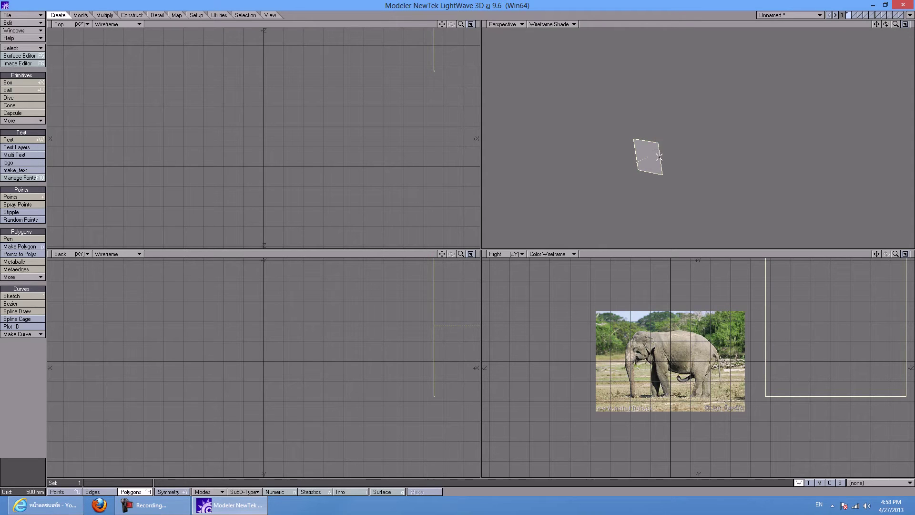
key(Delete)
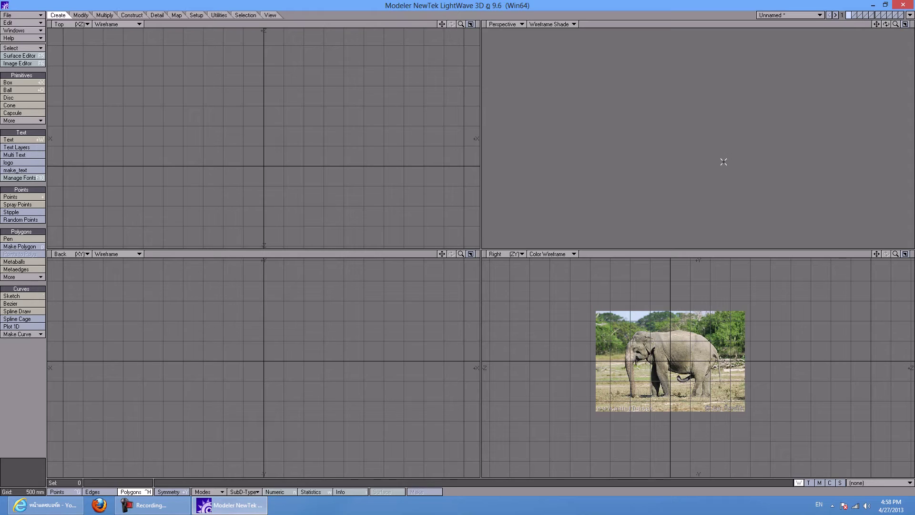
Draw a cube in the Perspective view with the Box tool and release the tool
click(14, 83)
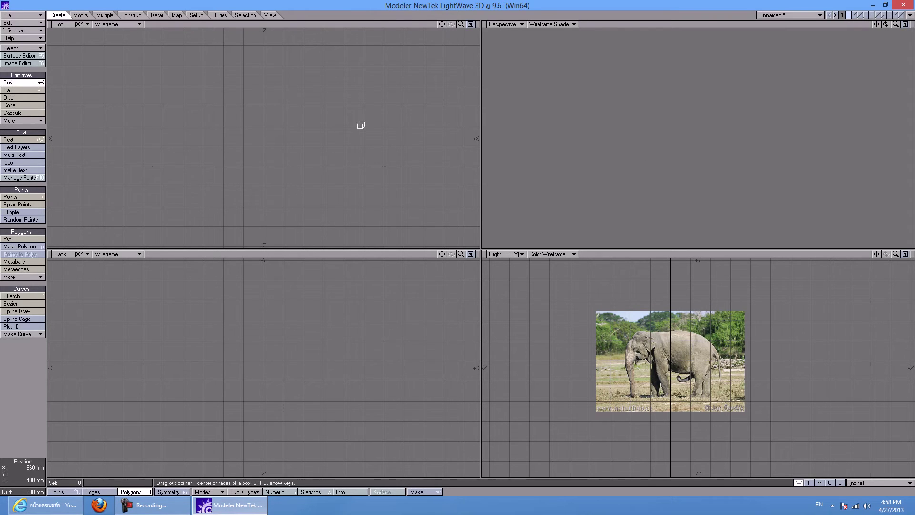
drag(693, 158, 584, 230)
alt+drag(727, 113, 656, 124)
key(space)
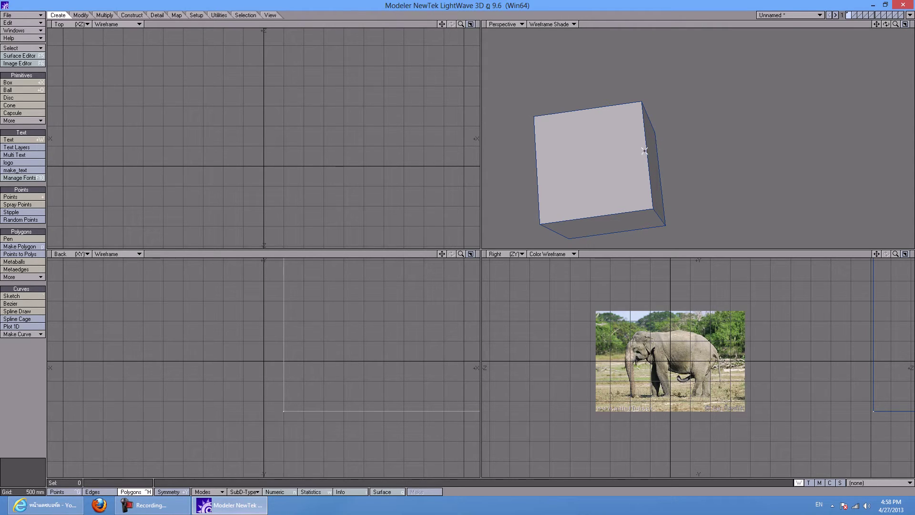
Center the cube on the origin and fit it in all viewports
key(a)
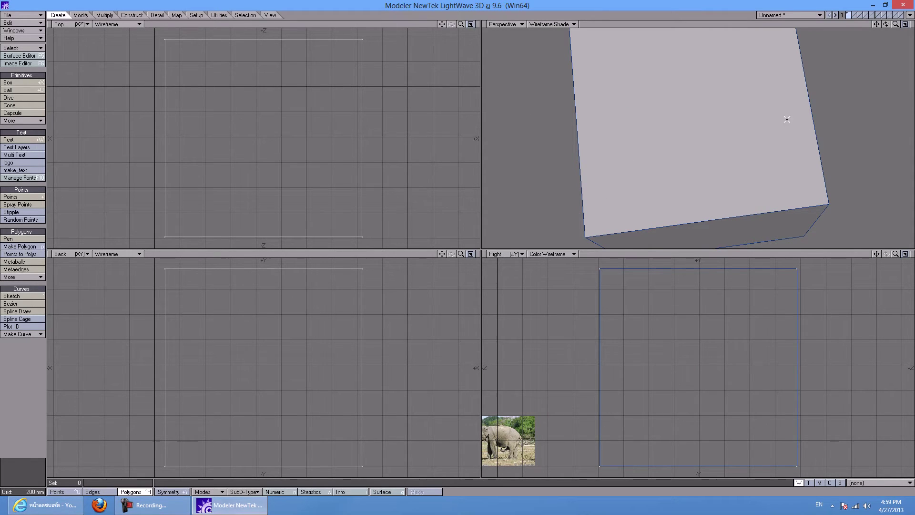
alt+drag(769, 142, 688, 99)
ctrl+alt+drag(593, 366, 526, 343)
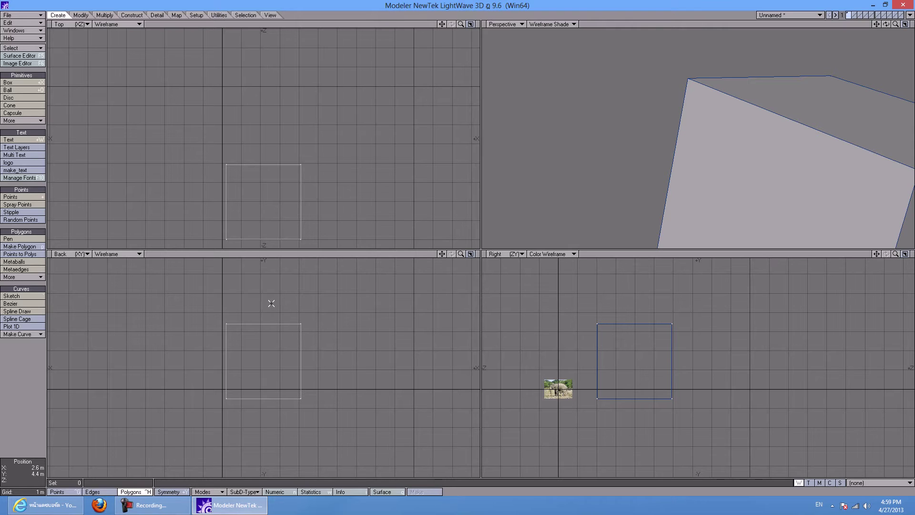
key(F2)
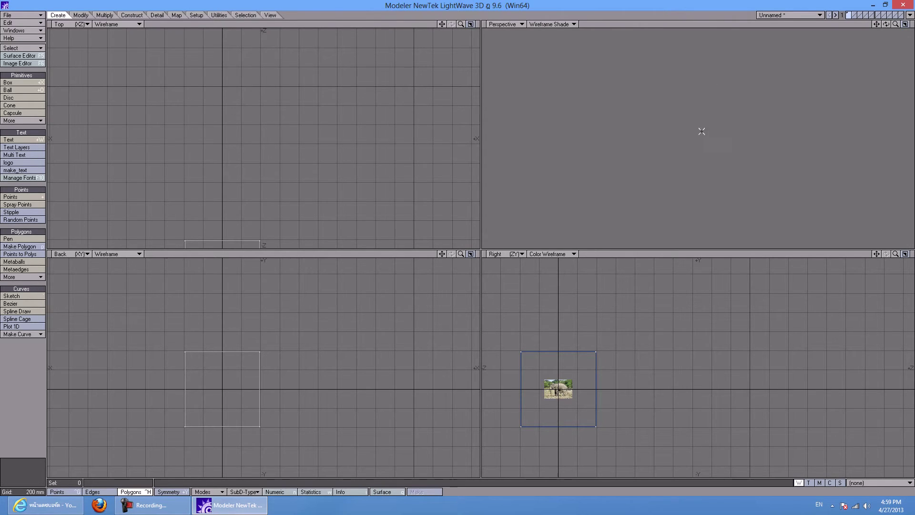
key(a)
alt+drag(699, 139, 625, 138)
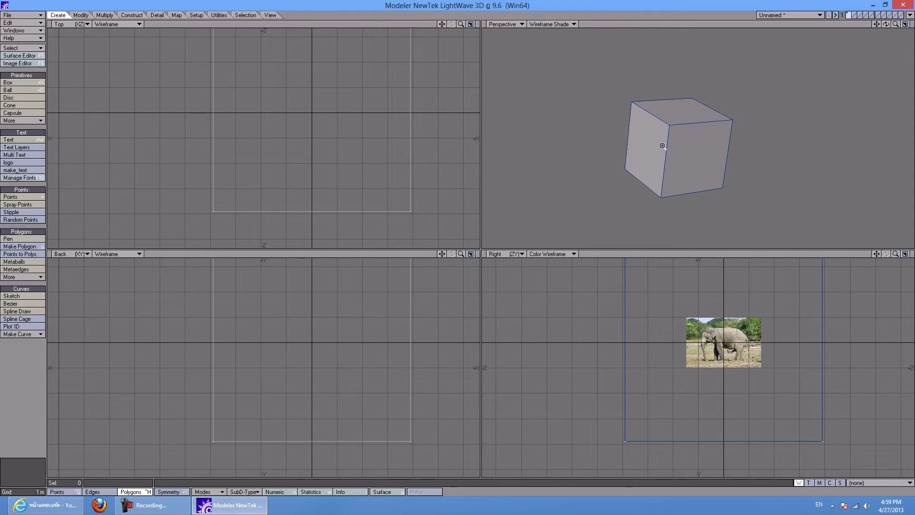
Return to Polygons selection mode and select the cube face on the -Z side
key(ctrl+g)
key(space)
key(space)
click(696, 147)
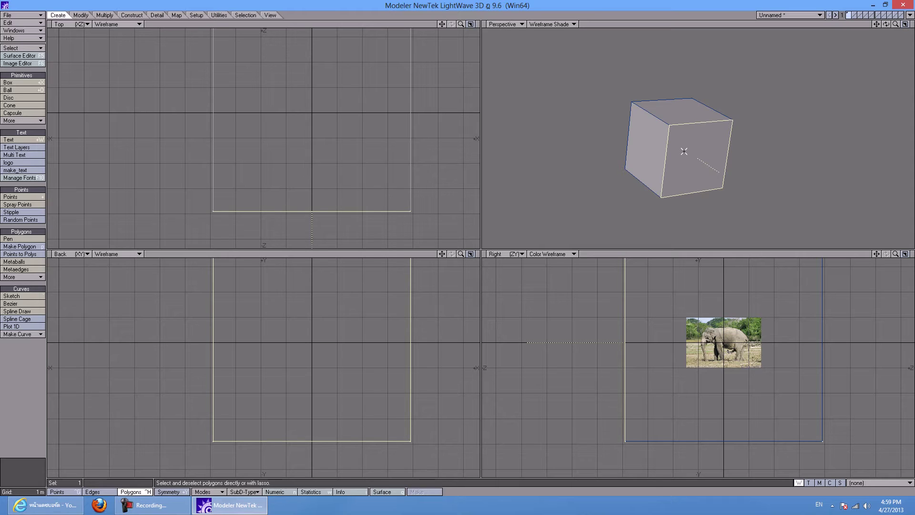
Extend the selected cube face outward along -Z with Smooth Shift
key(f)
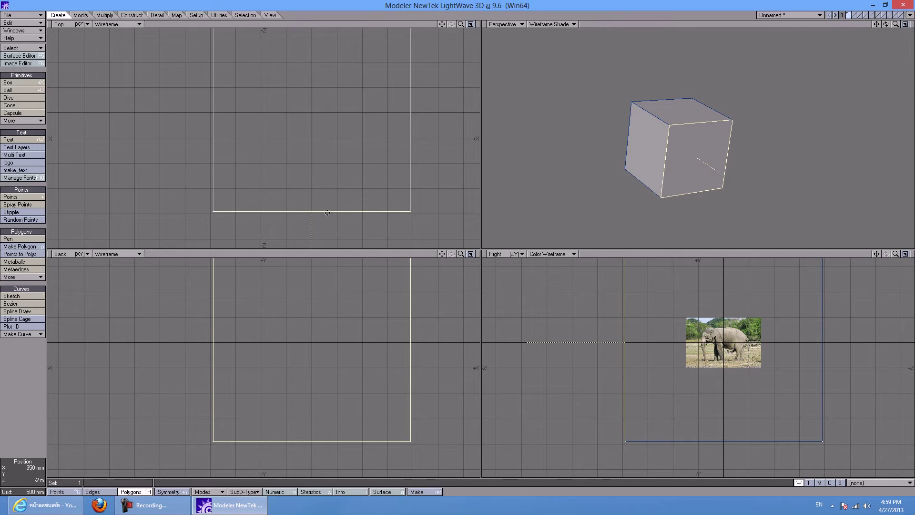
alt+drag(315, 209, 386, 4)
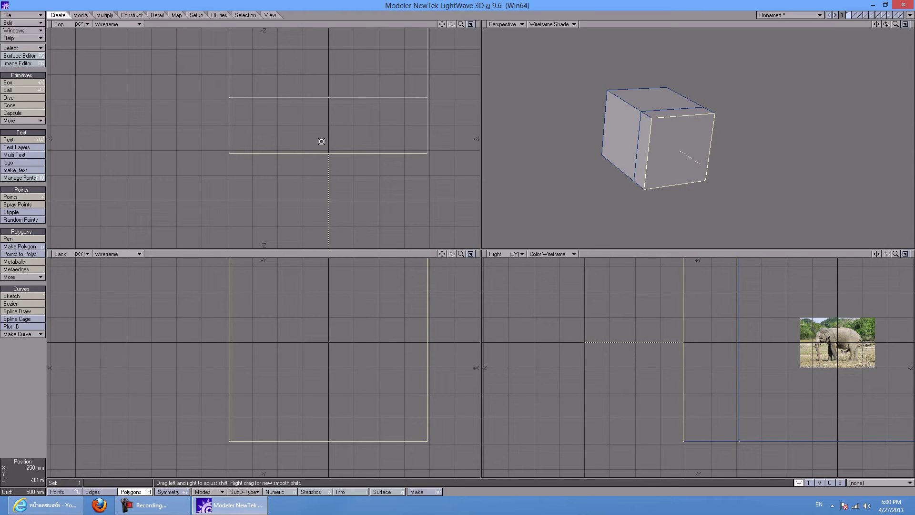
drag(330, 117, 342, 60)
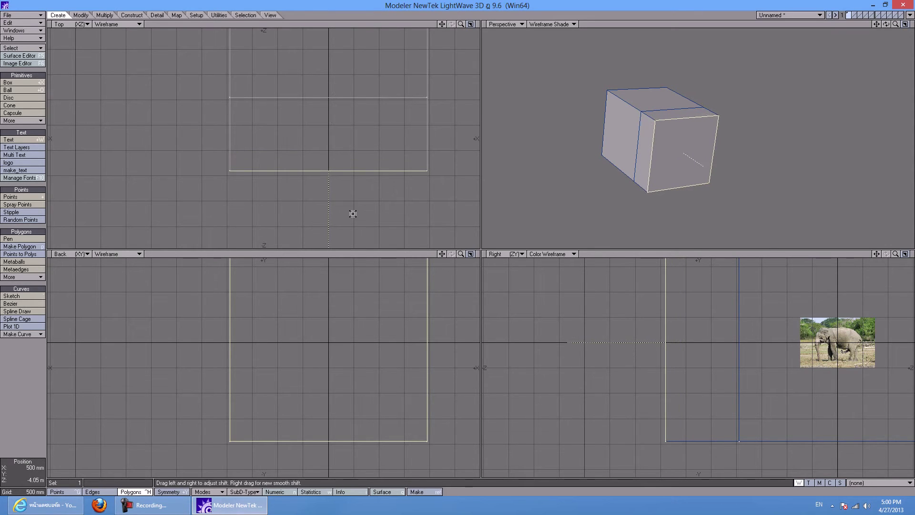
drag(664, 339, 719, 302)
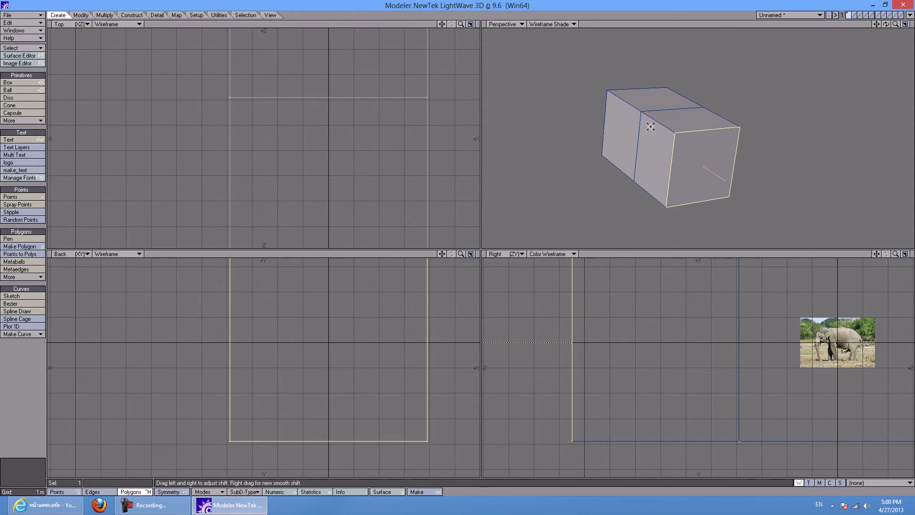
Undo the Smooth Shift extension of the face and the centering of the cube
key(u)
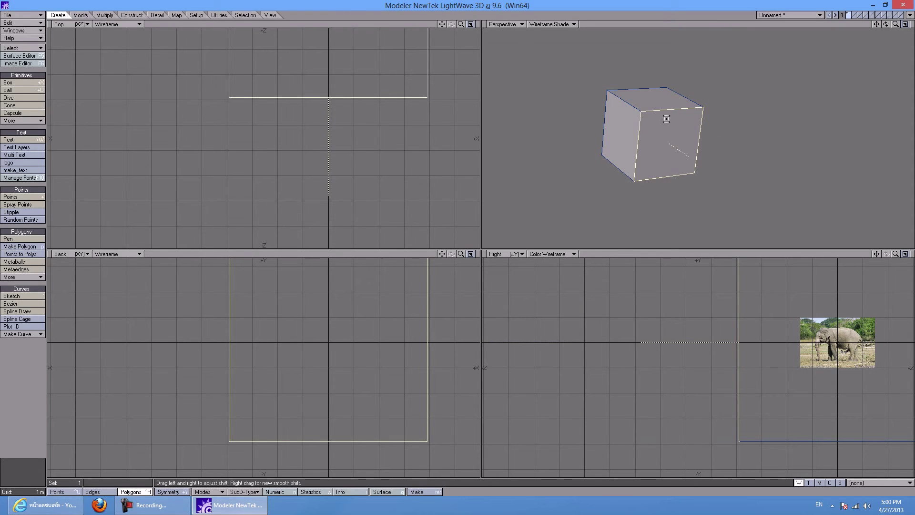
key(u)
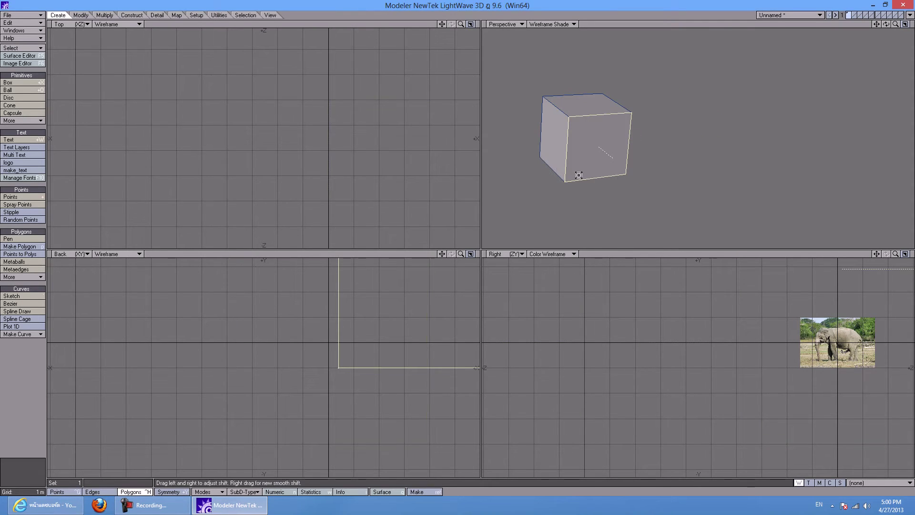
drag(461, 228, 716, 165)
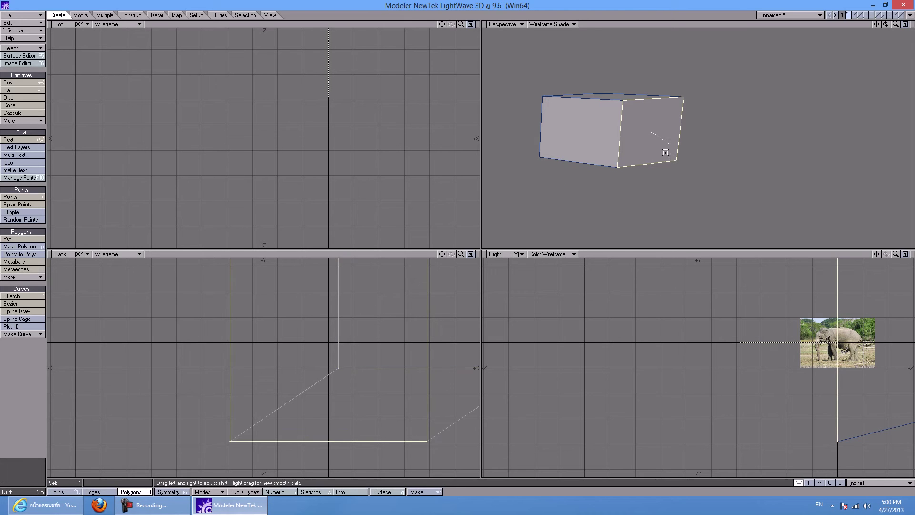
key(u)
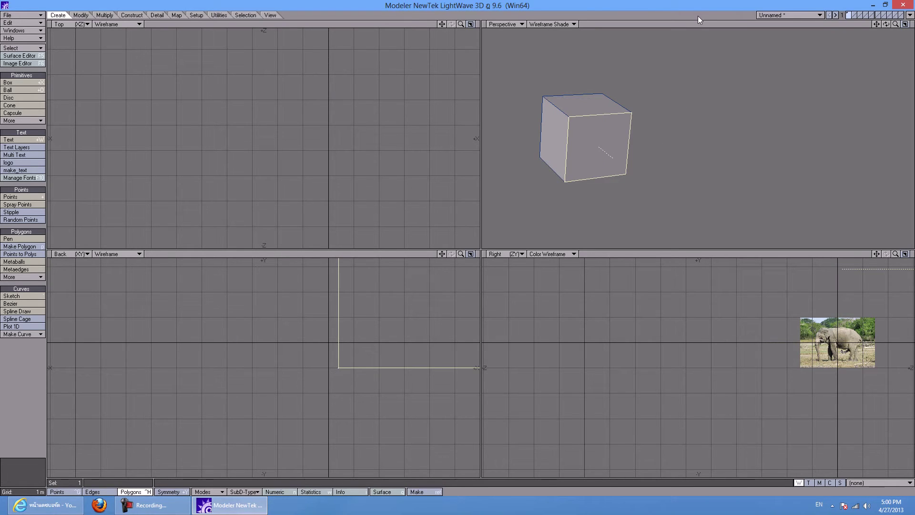
Release the Smooth Shift tool and clear the face selection
key(f)
key(space)
key(slash)
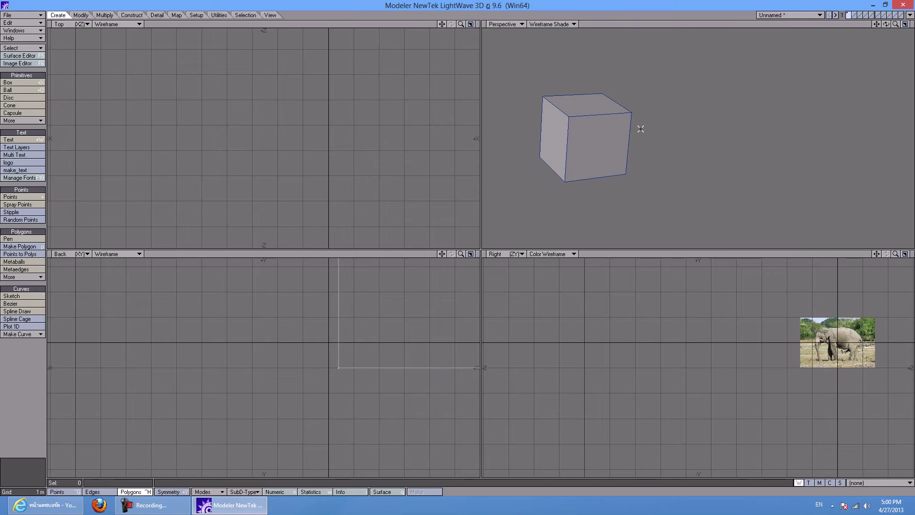
Select the front, side and top-facing polygons of the cube one after another in the Perspective view
click(588, 126)
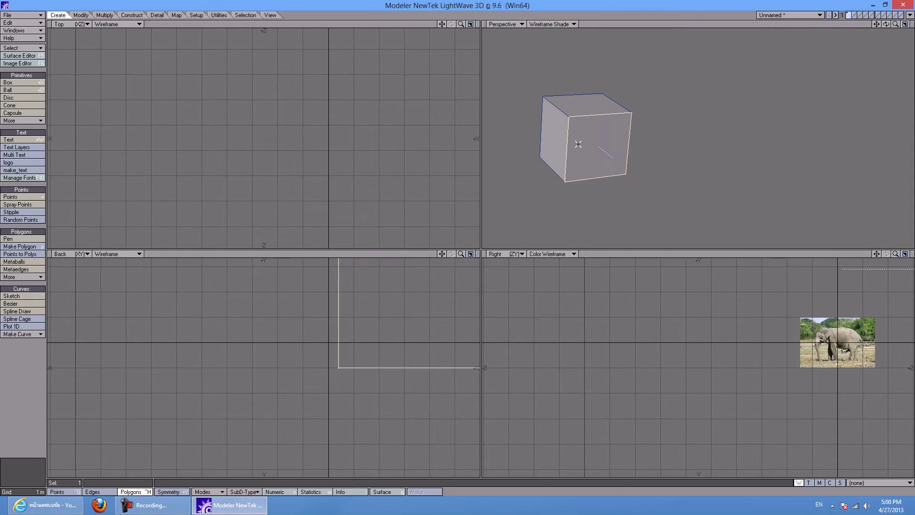
click(560, 143)
click(568, 108)
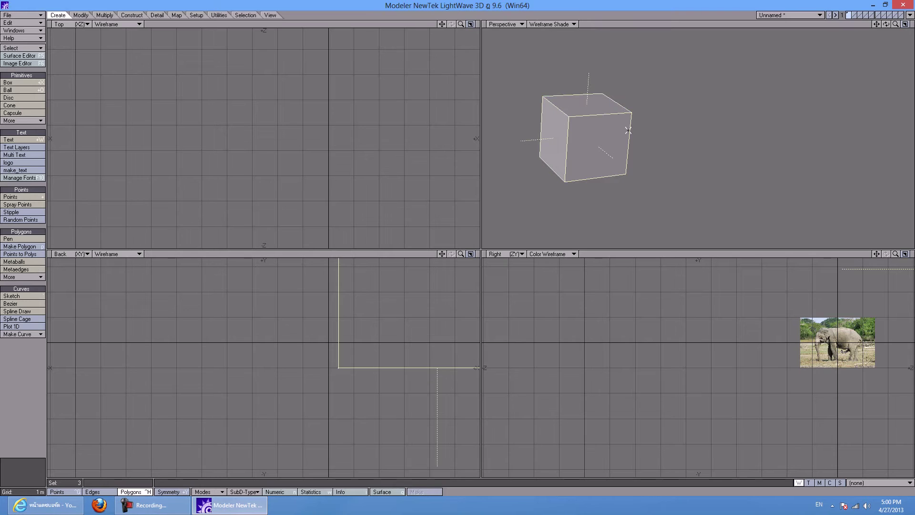
Deselect the chosen cube faces, viewing the cube from different angles until no polygon is selected
mouse_move(722, 138)
alt+mouse_down()
mouse_move(667, 140)
mouse_move(735, 134)
alt+mouse_up()
click(736, 134)
click(729, 129)
click(701, 95)
click(677, 136)
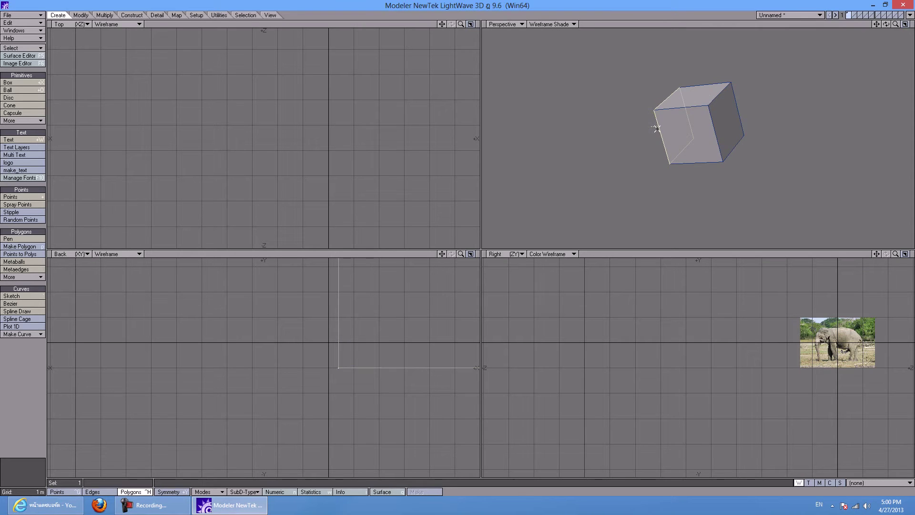
alt+drag(579, 130, 677, 150)
click(551, 137)
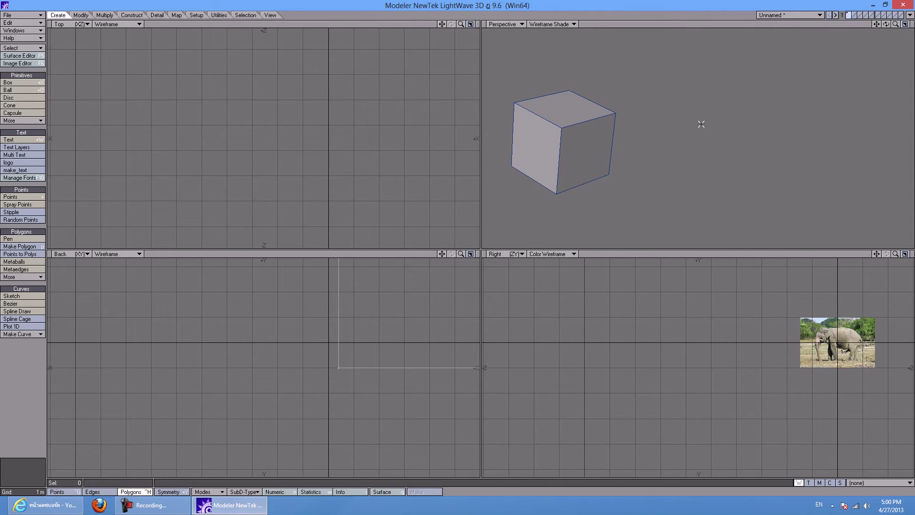
Select the cube face on the -Z side in the Perspective view
alt+drag(658, 196, 595, 58)
alt+drag(655, 36, 656, 117)
click(618, 135)
alt+drag(700, 166, 660, 155)
drag(653, 117, 696, 196)
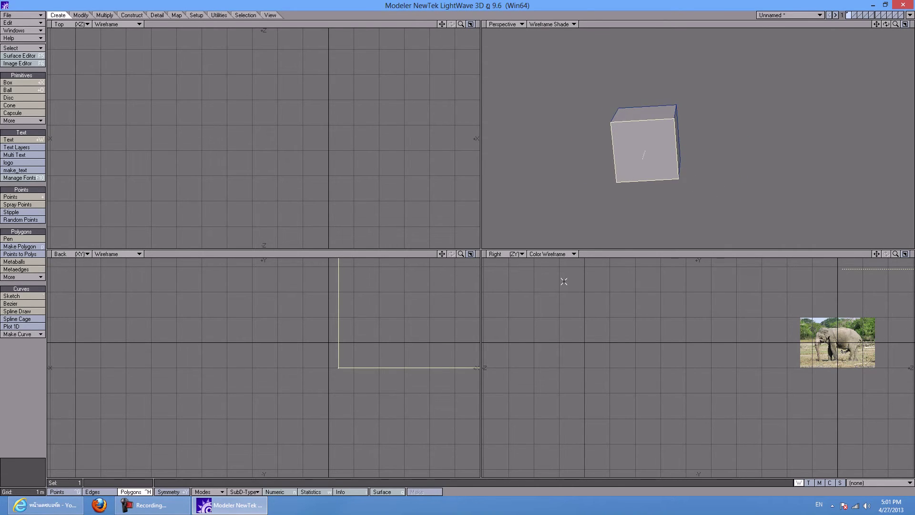
Cut the selected face vertically through its middle with the Knife tool in the Back view and release the tool
ctrl+alt+drag(370, 323, 286, 313)
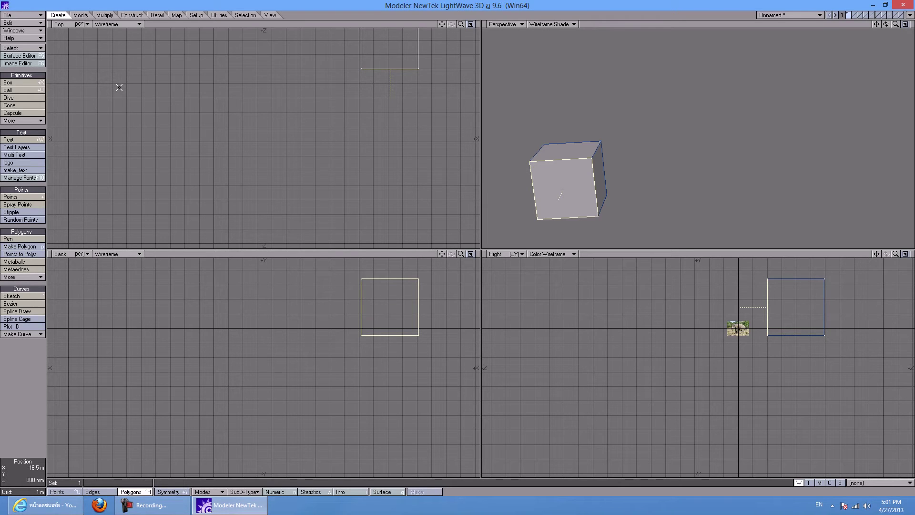
click(76, 15)
click(106, 15)
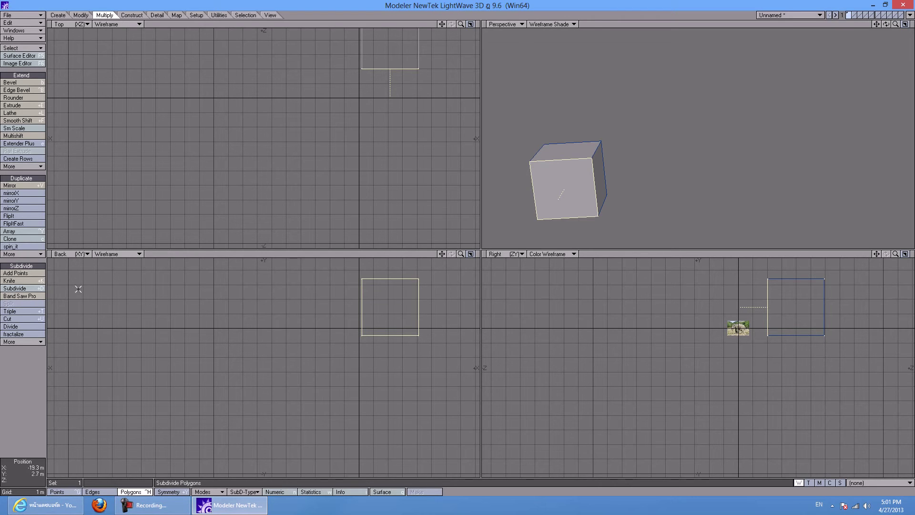
key(shift+k)
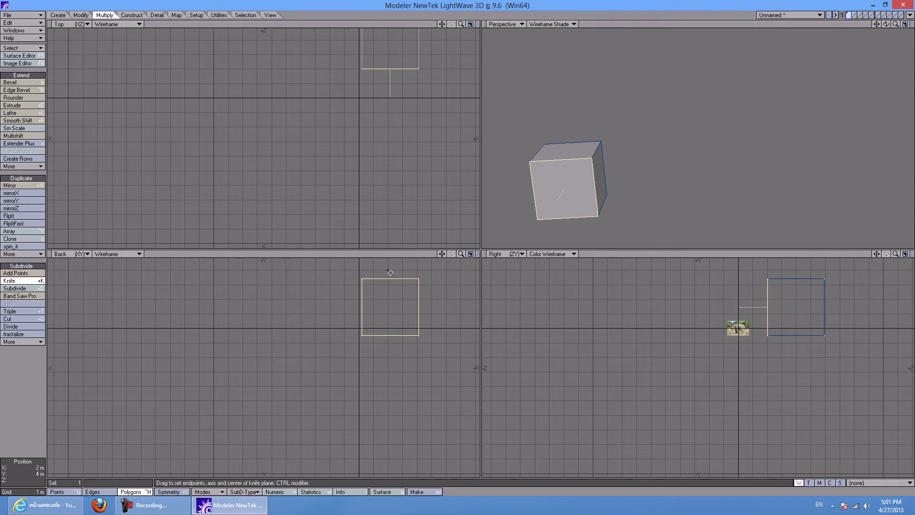
drag(388, 271, 388, 406)
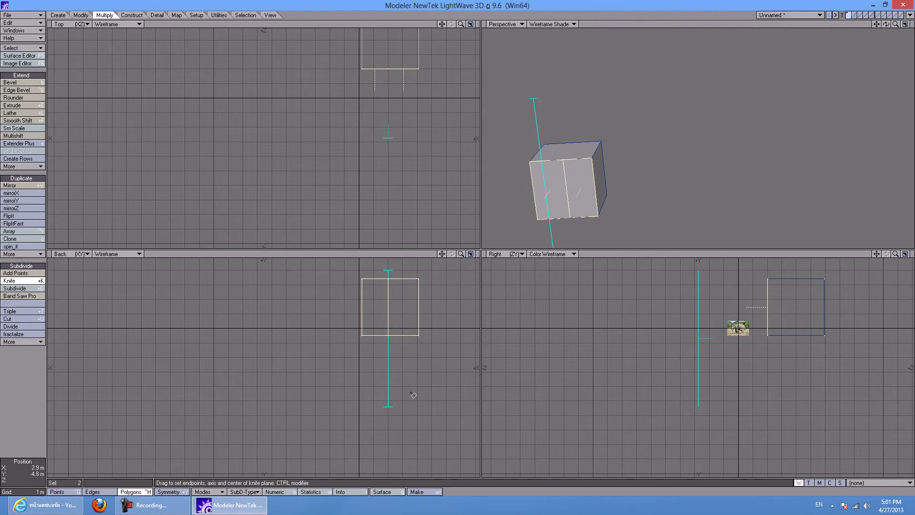
key(space)
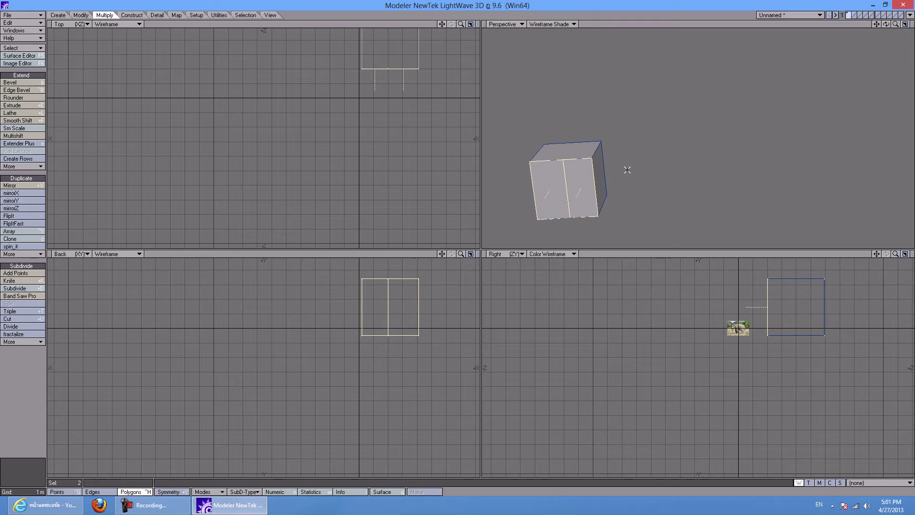
Deselect the two cut polygons, select the cube's -Y face and fit the geometry in all viewports
alt+drag(582, 168, 618, 90)
click(623, 21)
click(565, 137)
alt+drag(599, 132, 619, 143)
scroll(650, 169, up, 3)
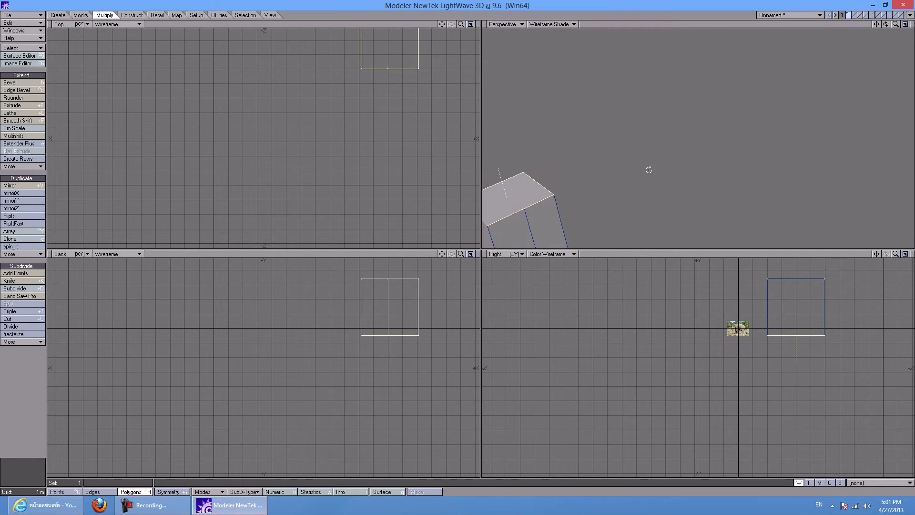
alt+drag(567, 209, 579, 141)
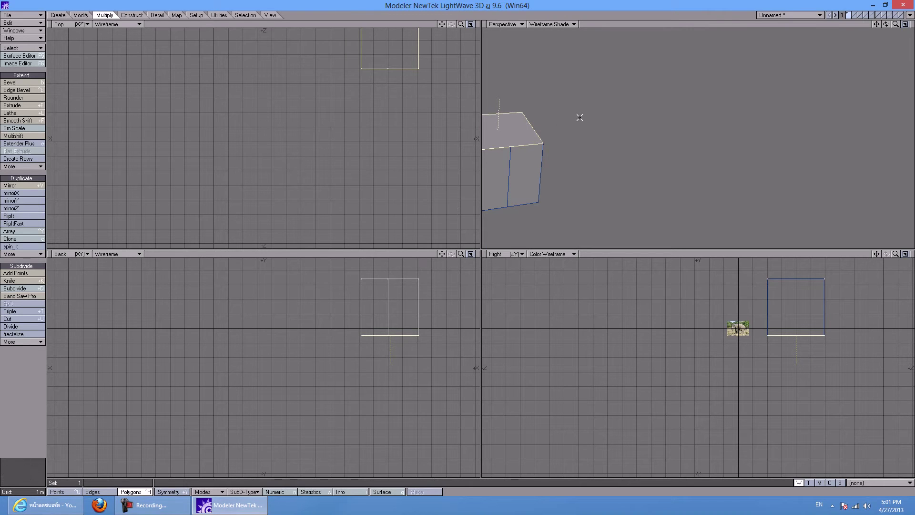
alt+drag(559, 104, 612, 105)
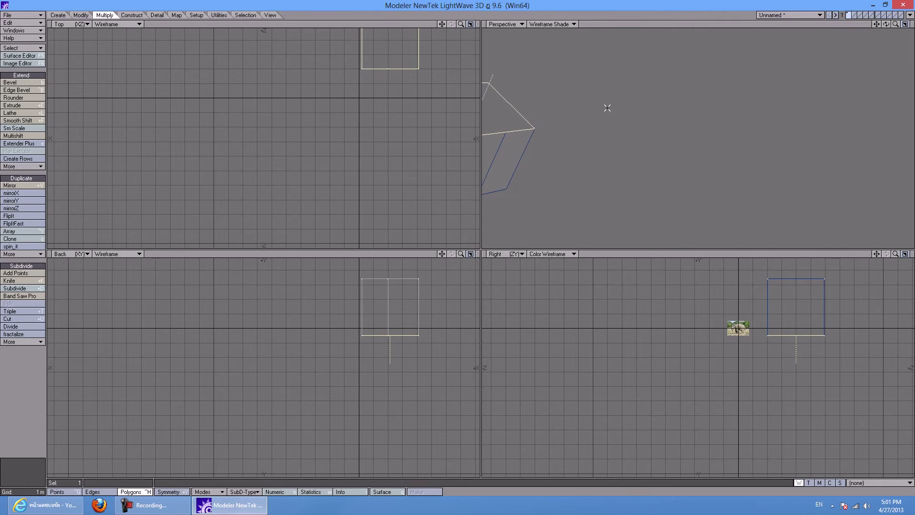
key(a)
alt+drag(719, 77, 676, 152)
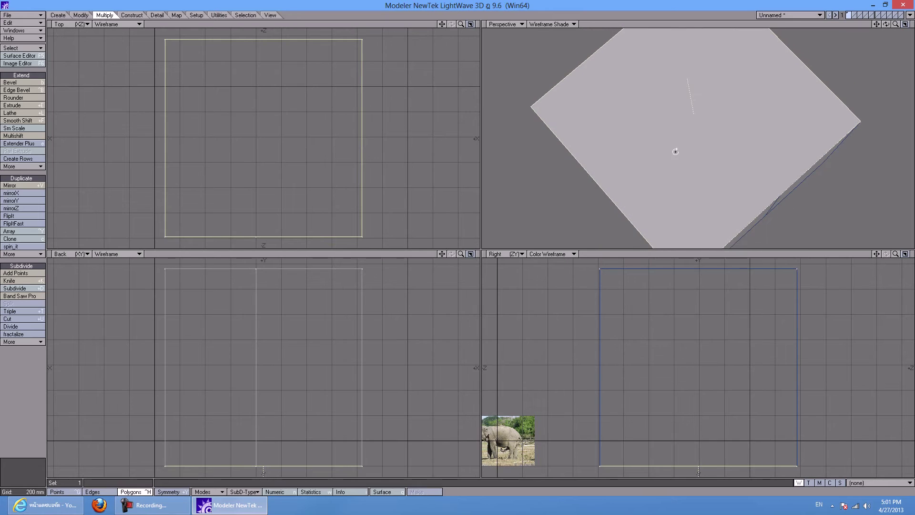
key(a)
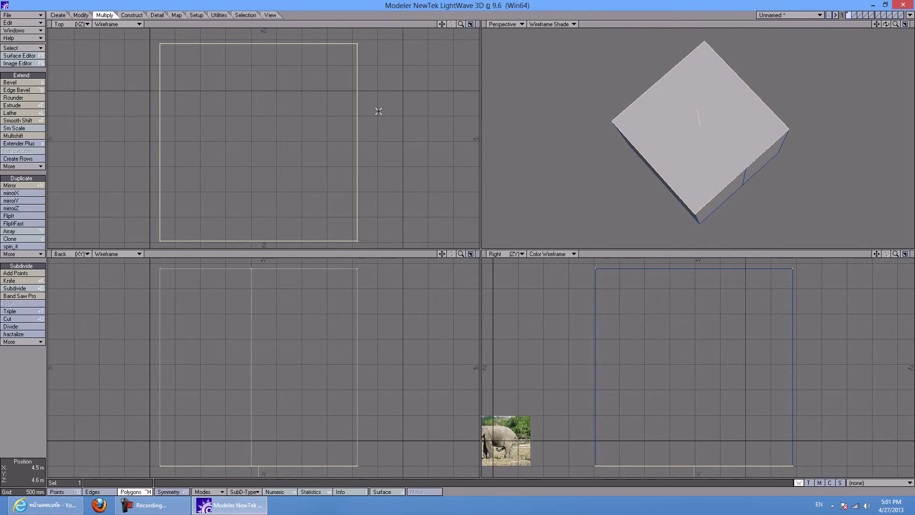
Split the selected -Y face with Add Edges by joining the midpoints of its two X-direction edges, and apply the new edge
click(158, 15)
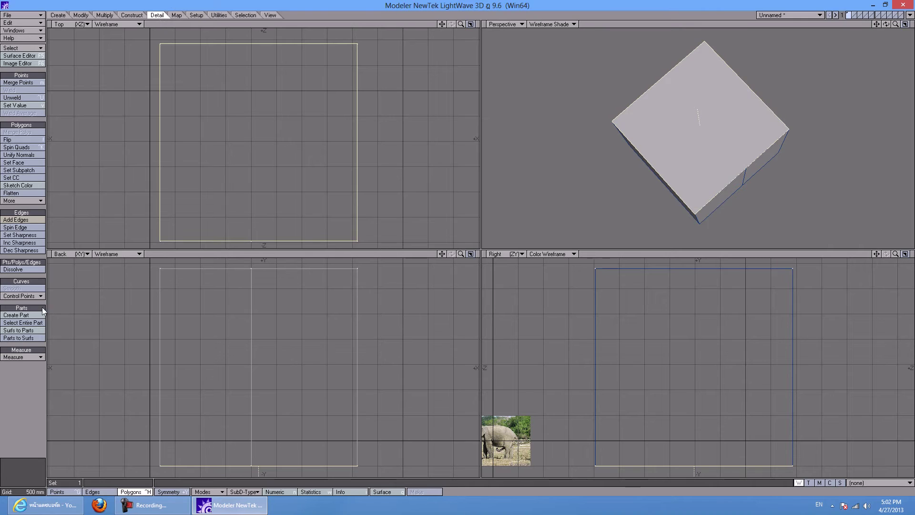
click(30, 220)
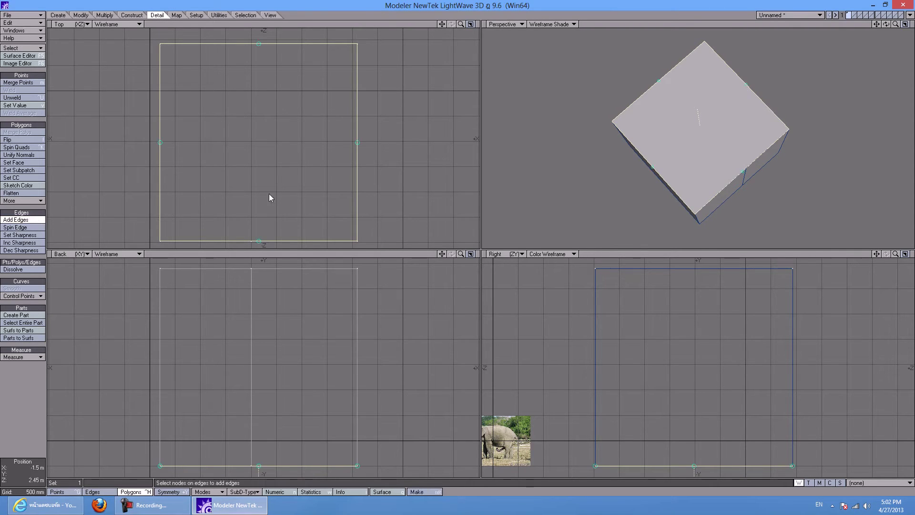
click(659, 81)
click(742, 170)
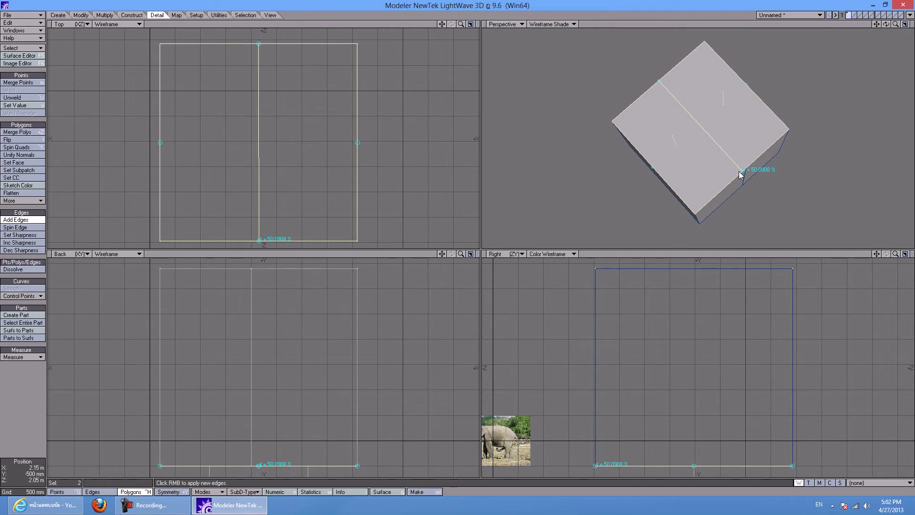
right_click(739, 172)
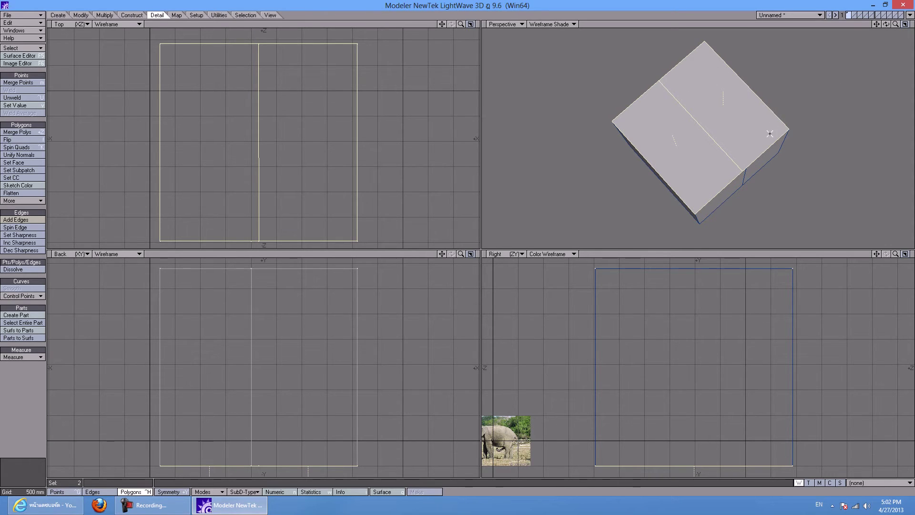
Deselect both halves of the -Y face, switch to Edges selection mode and select that face's outer edge on the +X side
alt+drag(721, 120, 713, 80)
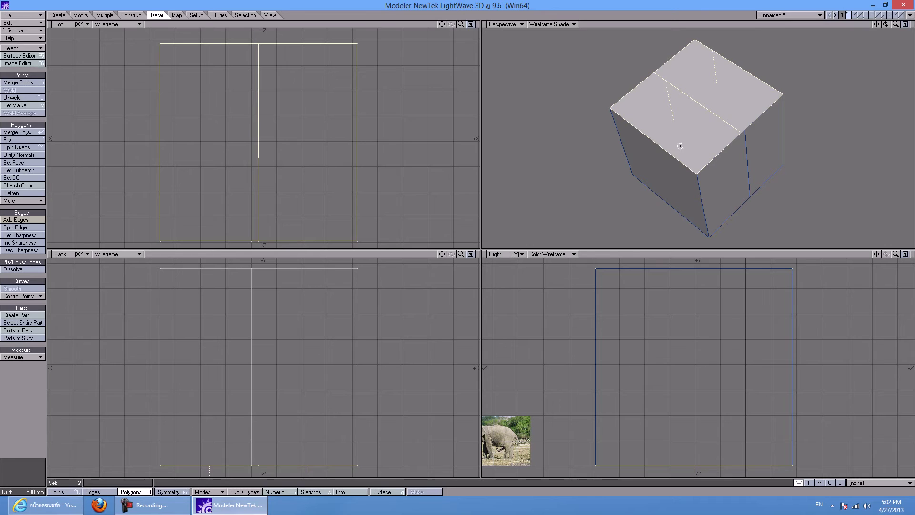
alt+drag(680, 145, 664, 108)
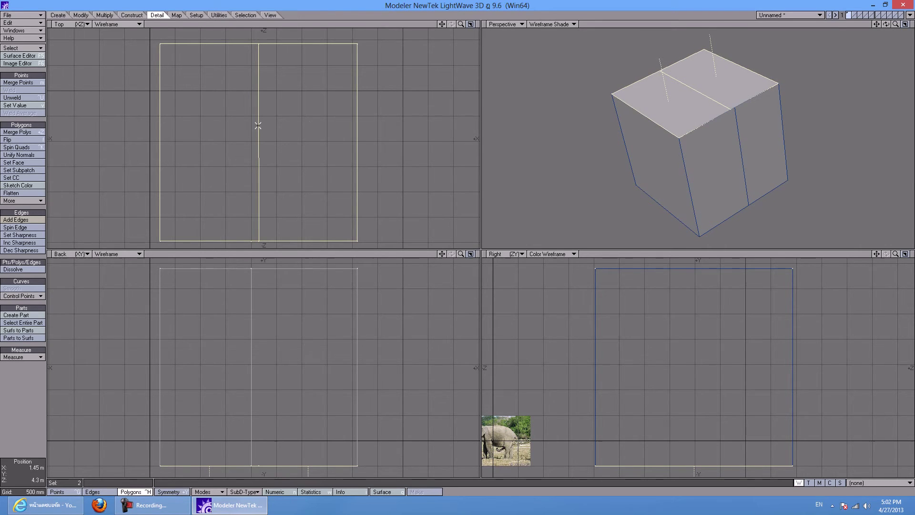
click(679, 45)
click(653, 119)
click(731, 27)
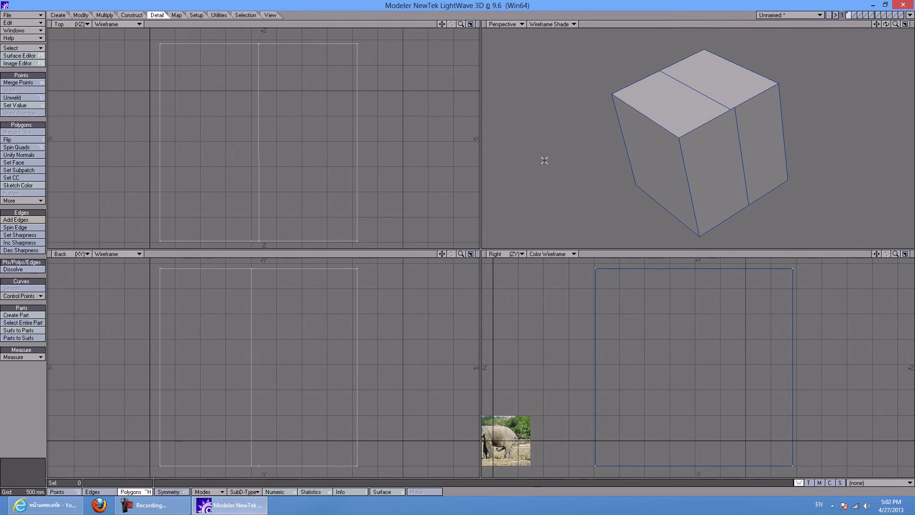
key(ctrl+j)
click(660, 126)
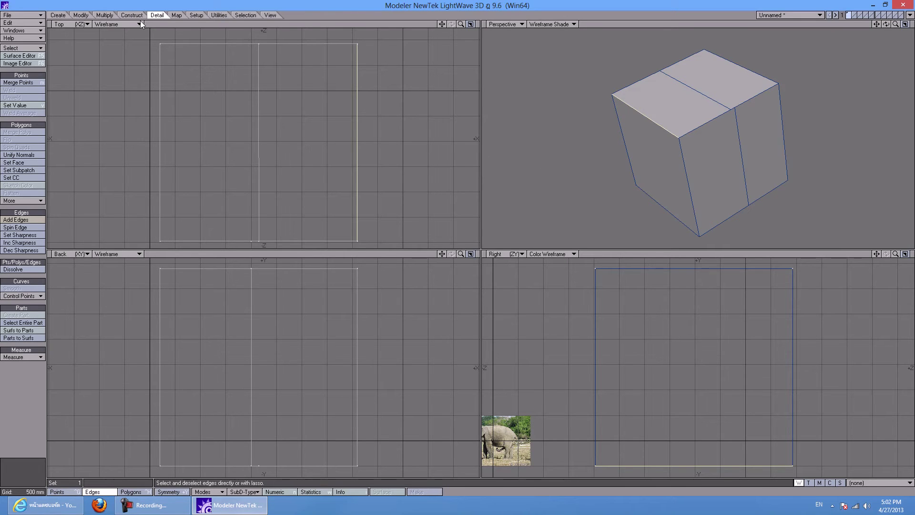
Apply Edge Bevel to the selected edge and view the bevelled corner from another angle
click(109, 16)
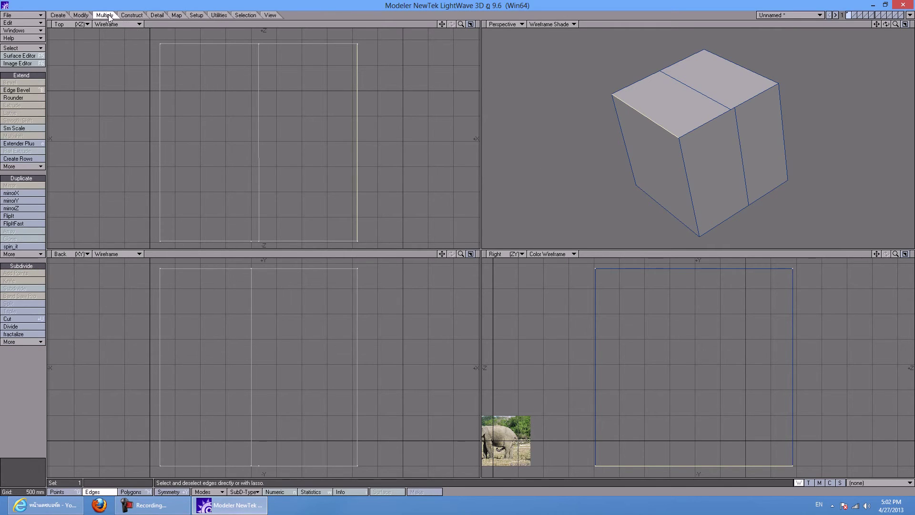
click(81, 15)
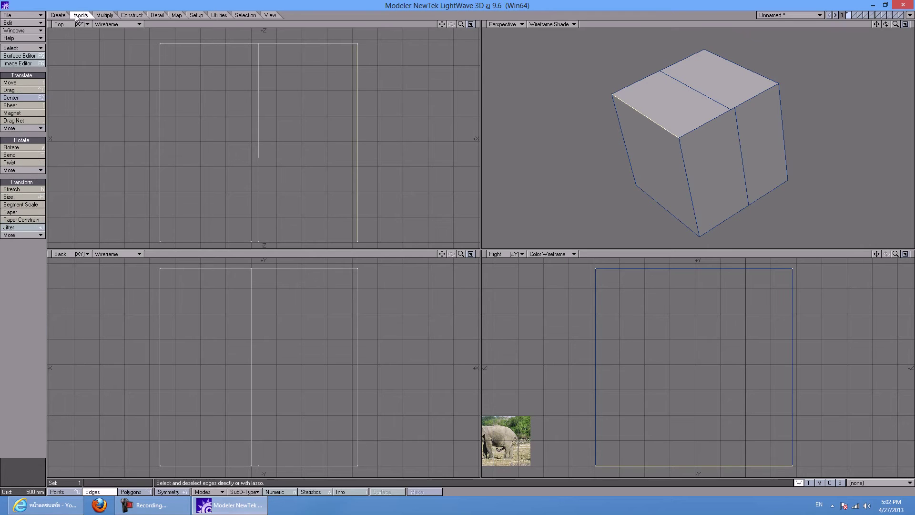
click(59, 16)
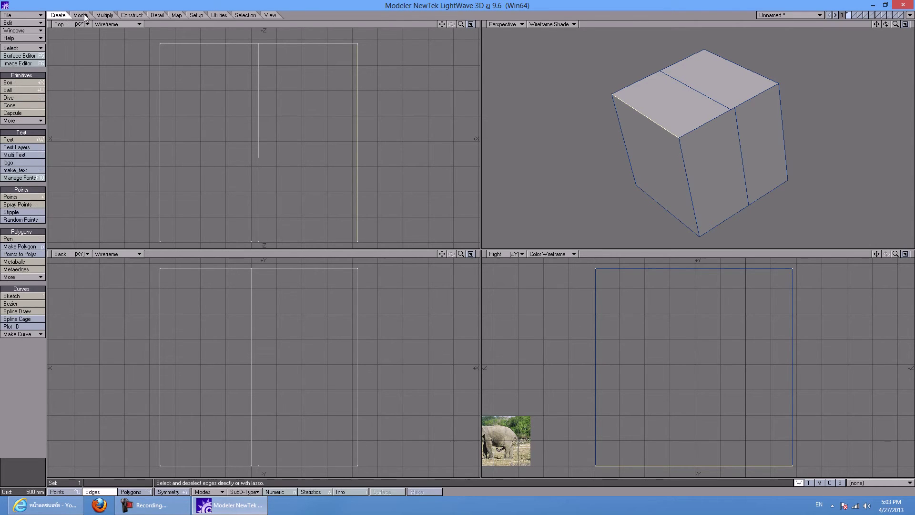
click(105, 15)
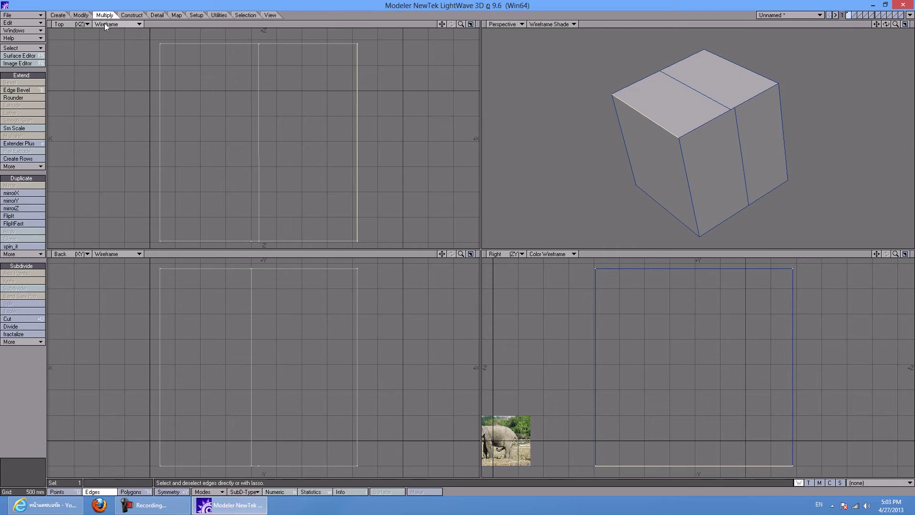
click(36, 92)
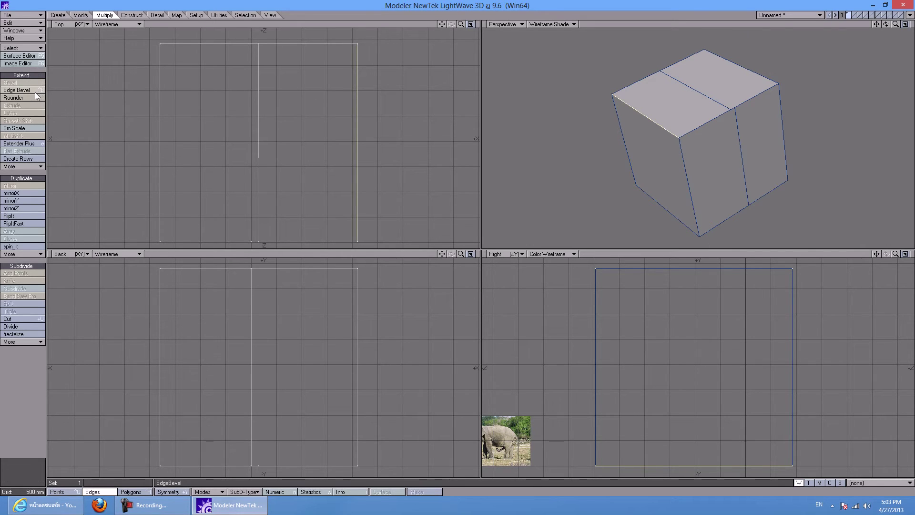
click(36, 92)
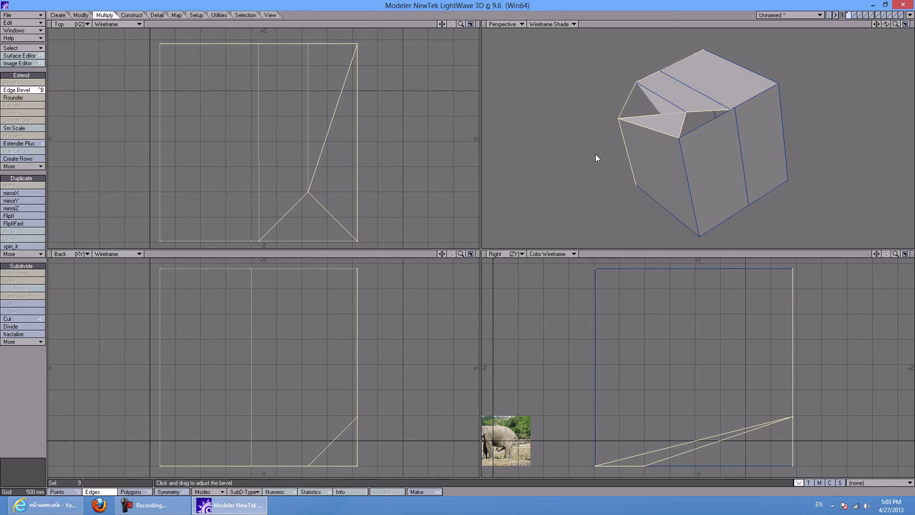
alt+drag(574, 141, 622, 151)
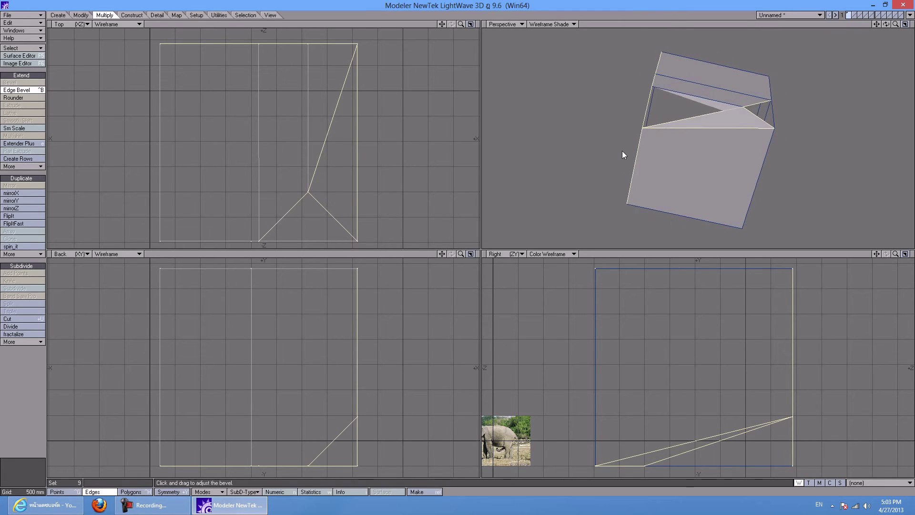
Undo the edge bevel on the cube, try Edge Bevel with no edge selected, and undo that as well
key(u)
alt+drag(696, 141, 651, 143)
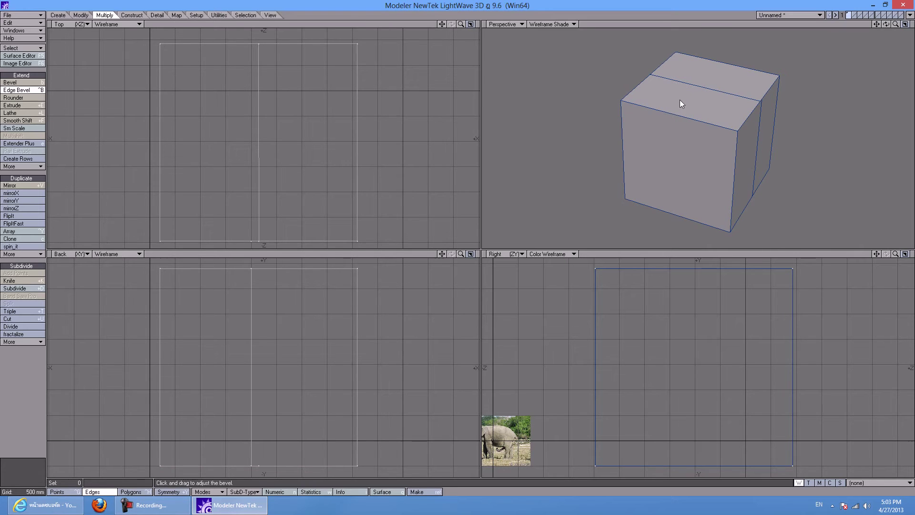
click(675, 115)
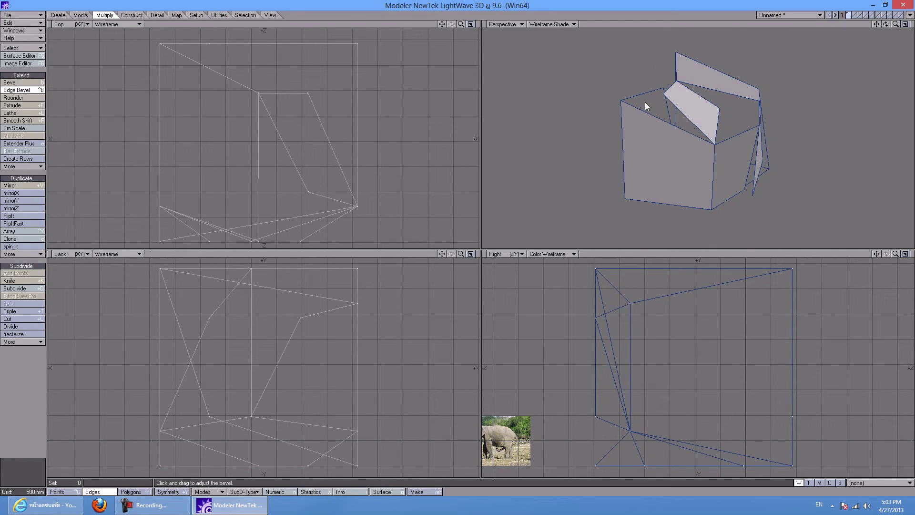
key(u)
Select the outer +X edge of the split -Y face, try Edge Bevel on it, and undo the changes
key(space)
click(664, 113)
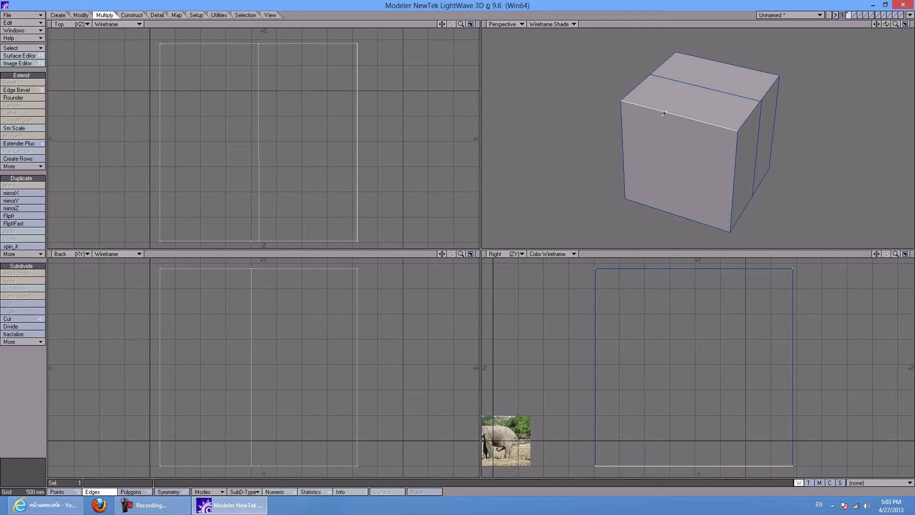
click(21, 90)
alt+drag(560, 141, 721, 120)
key(u)
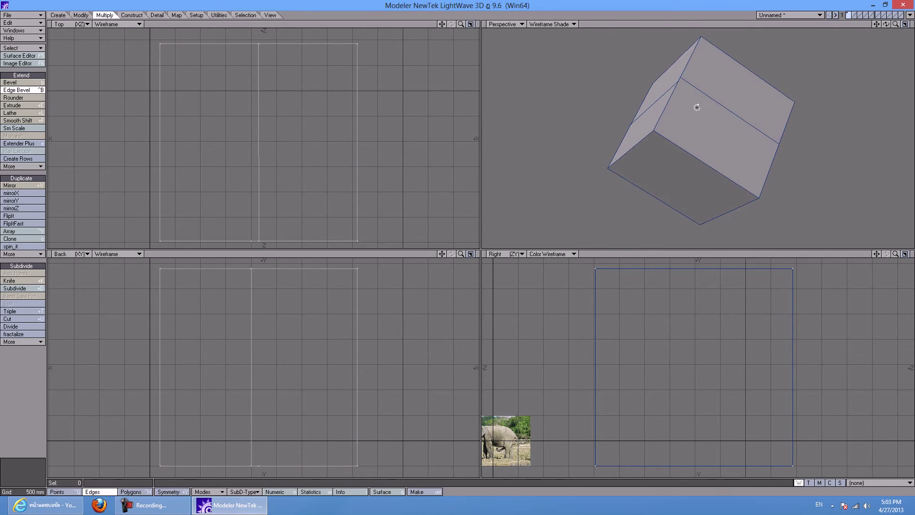
alt+drag(606, 109, 704, 128)
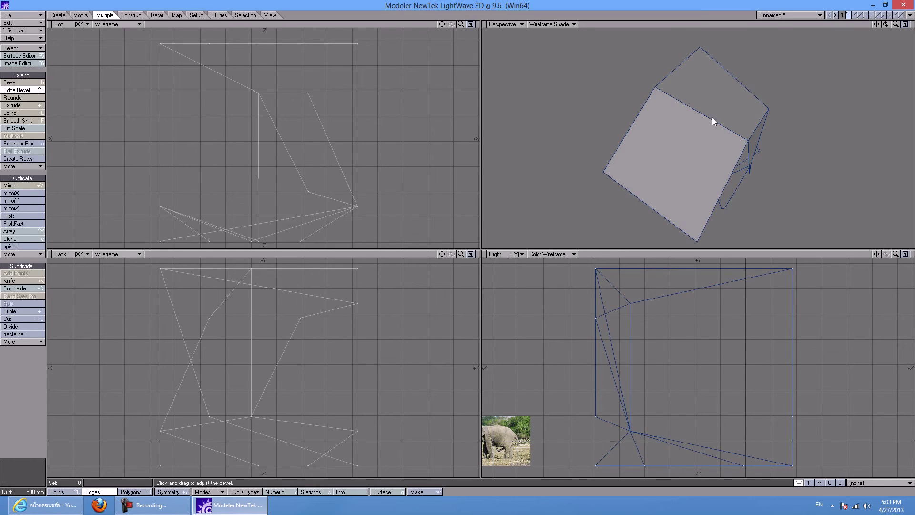
key(u)
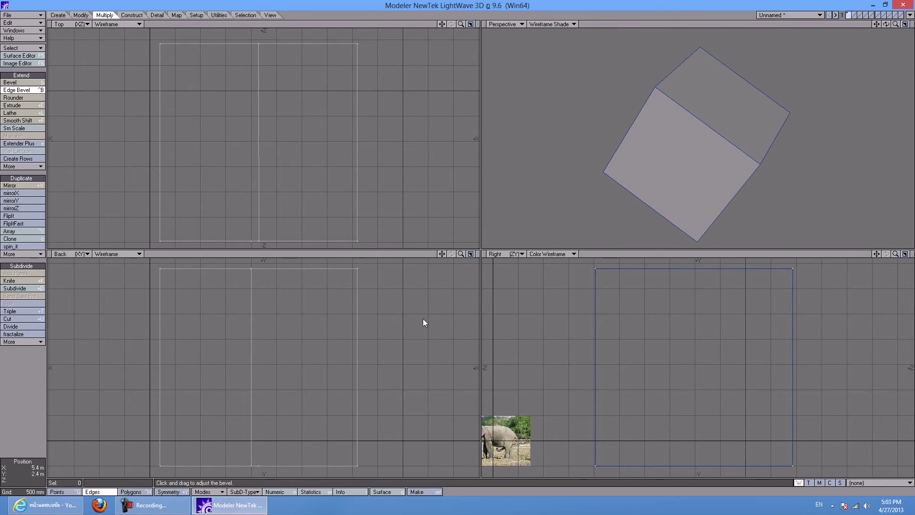
Select the +Y edge on the cube's +X side and try Edge Bevel on it
drag(699, 119, 699, 123)
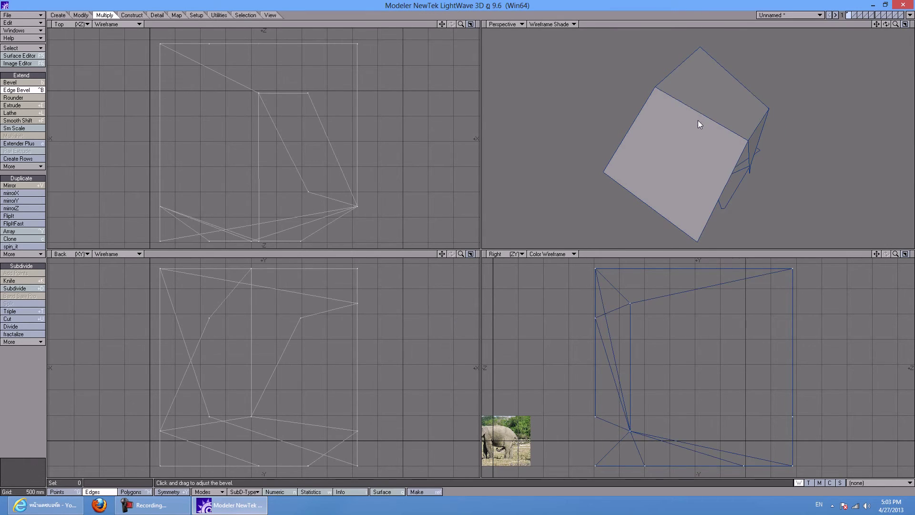
click(699, 123)
key(space)
click(695, 117)
alt+drag(701, 77, 606, 91)
click(15, 90)
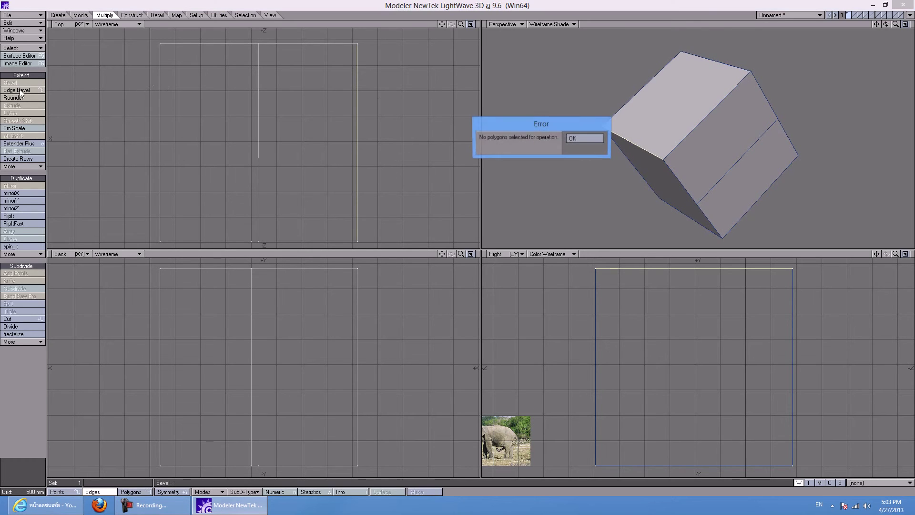
click(586, 139)
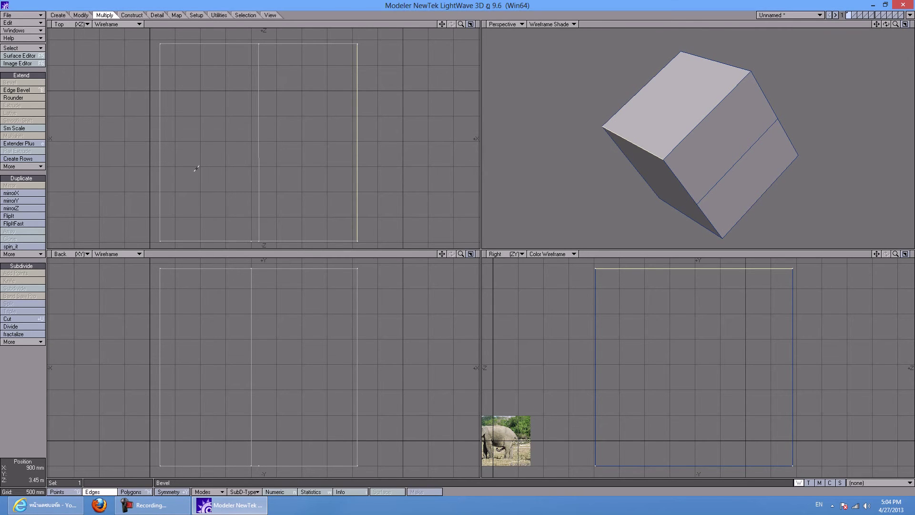
click(17, 90)
alt+drag(525, 115, 606, 65)
Undo the edge bevel and the face splits, returning to the plain cube in Polygons selection mode
key(u)
alt+drag(660, 127, 695, 138)
key(u)
key(ctrl+h)
key(b)
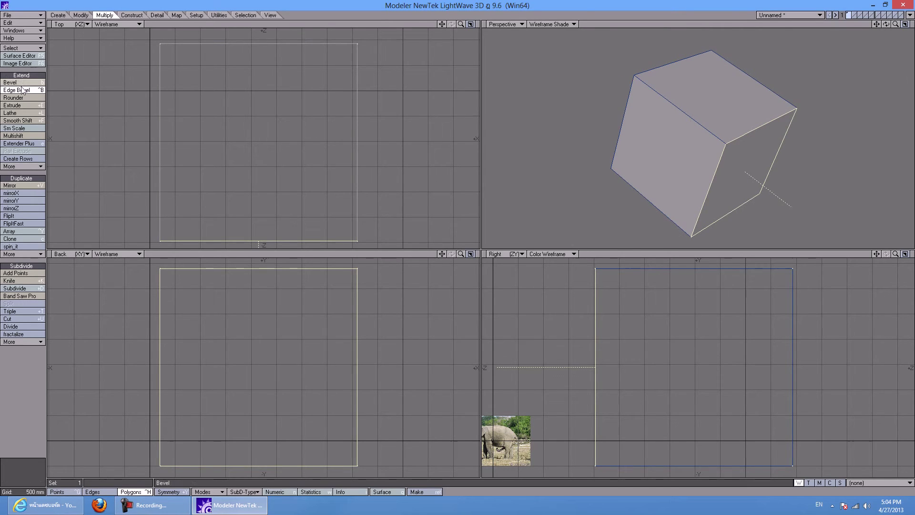
key(space)
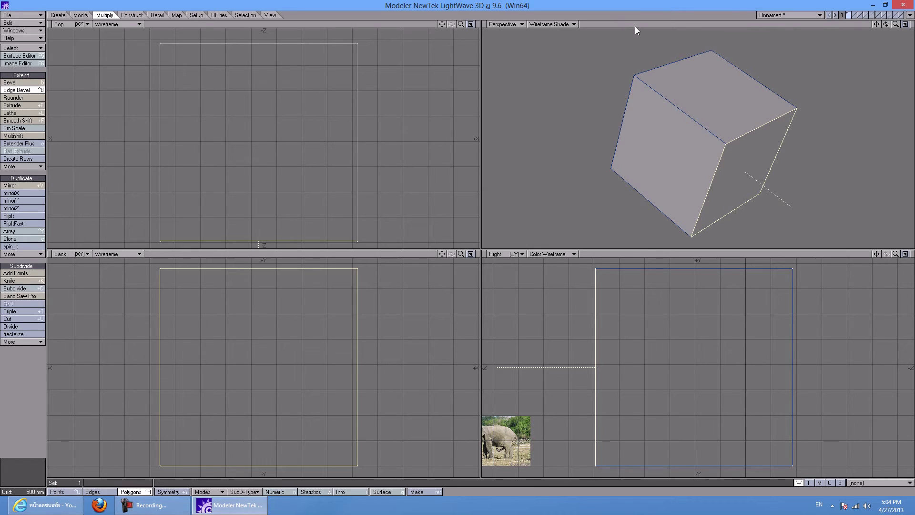
Select the cube's -Z face, apply Edge Bevel so its surrounding edges are chamfered, and deselect all polygons
key(slash)
click(773, 126)
alt+drag(710, 168, 634, 119)
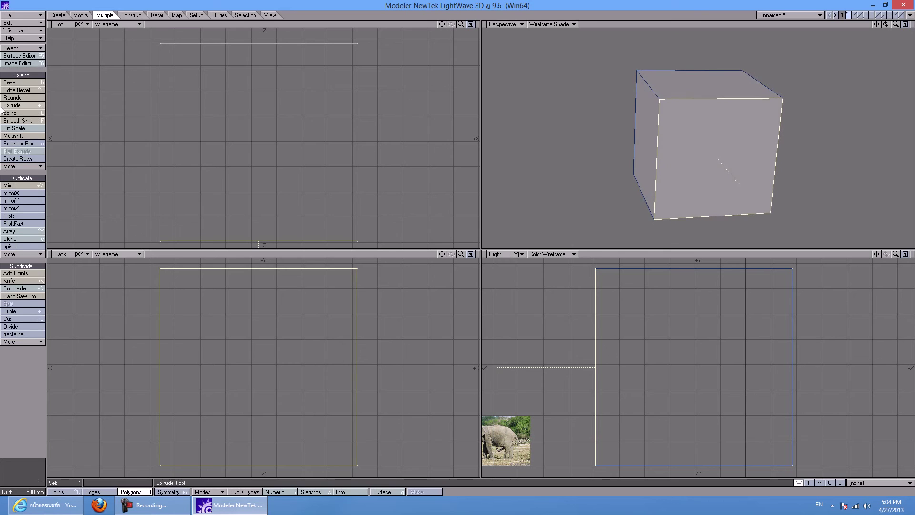
click(17, 90)
alt+drag(738, 150, 666, 45)
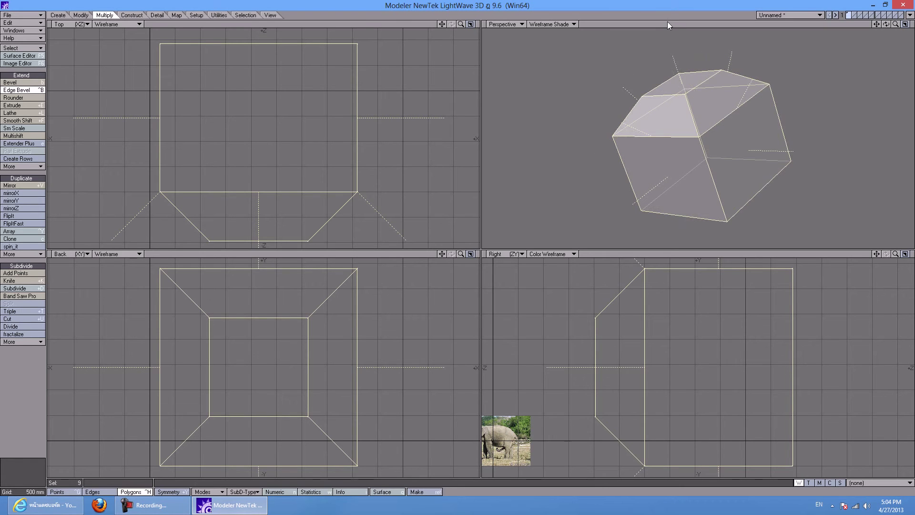
key(space)
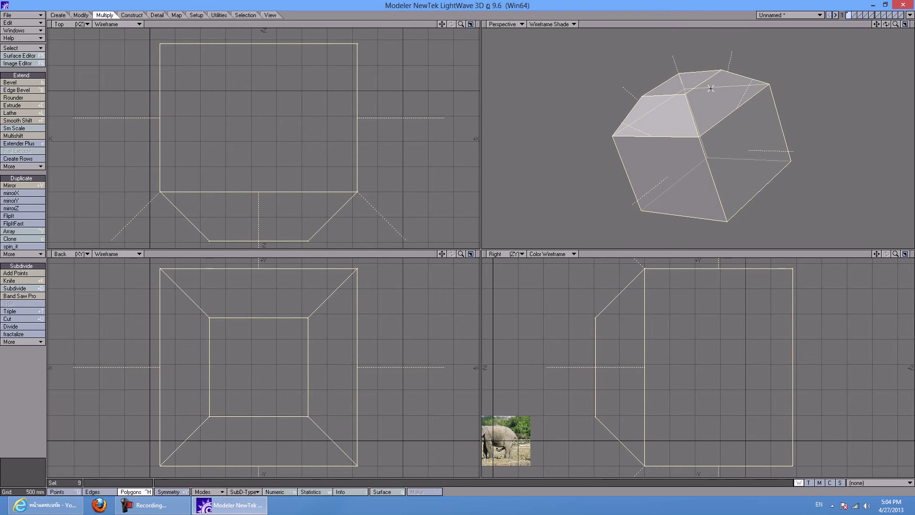
alt+drag(620, 121, 693, 62)
click(684, 23)
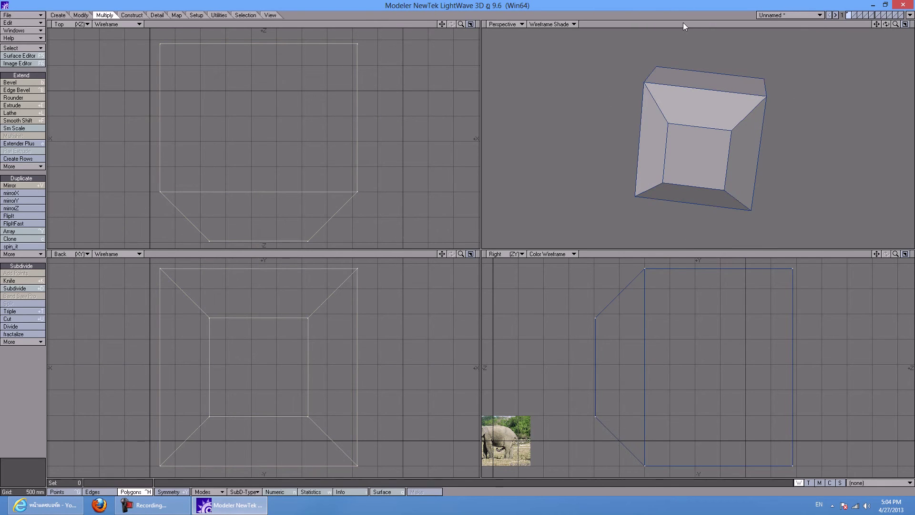
Select the small square -Z face, try moving it in the Back and Right views, and undo each move
click(717, 161)
alt+drag(676, 113, 686, 165)
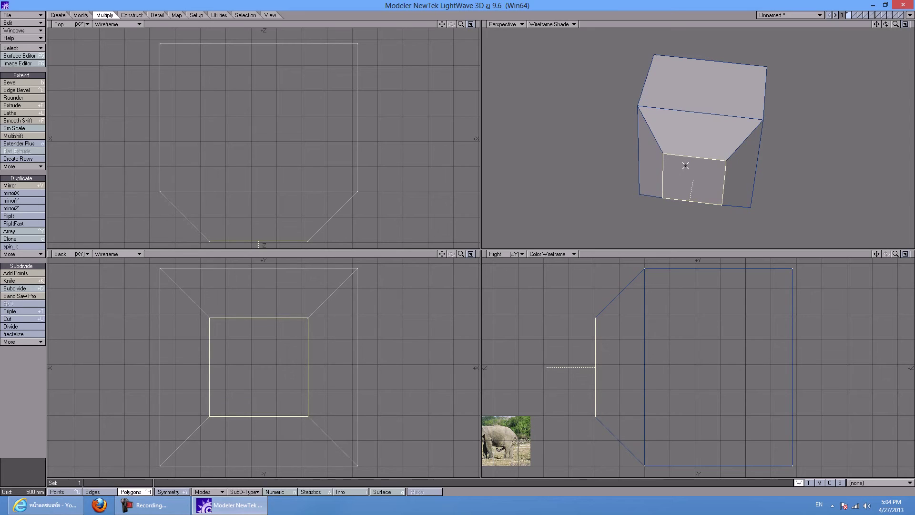
key(t)
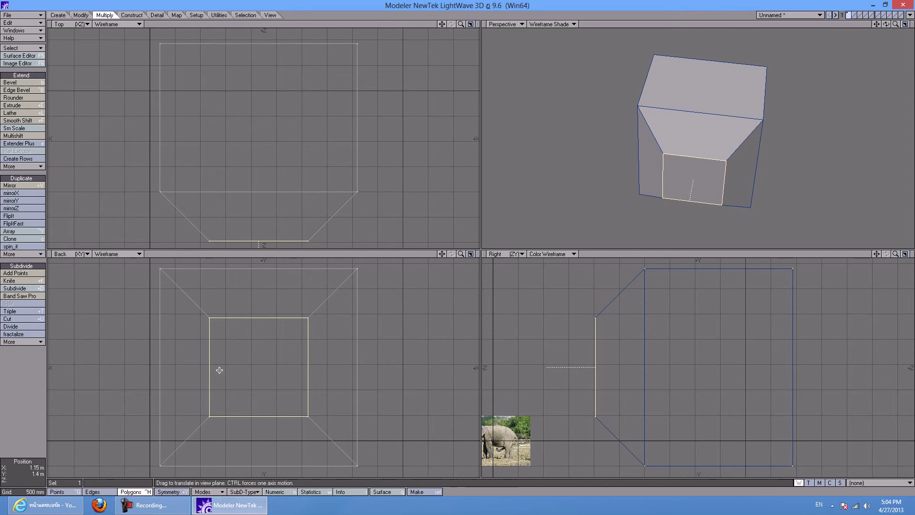
drag(210, 367, 313, 358)
key(u)
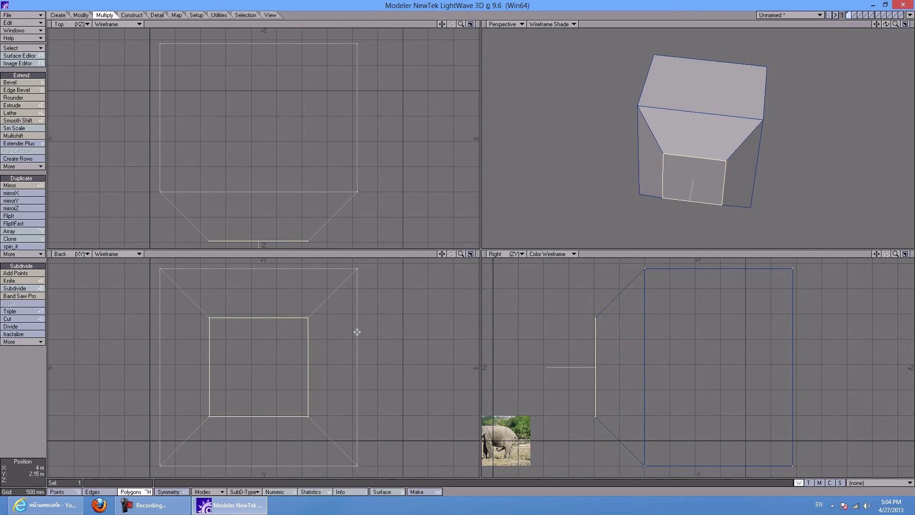
drag(588, 370, 914, 514)
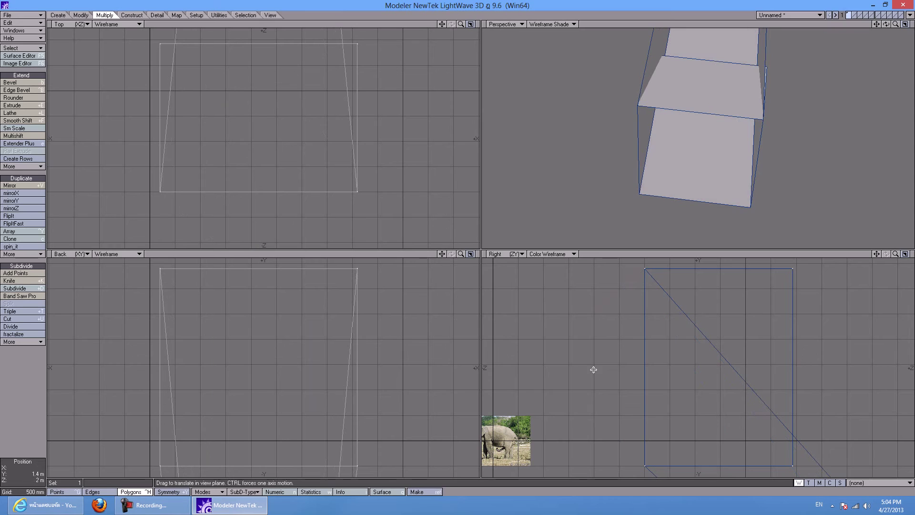
key(u)
Try moving the small -Z face in the Perspective view, and undo the move
drag(681, 162, 568, 153)
alt+drag(721, 184, 685, 166)
key(g)
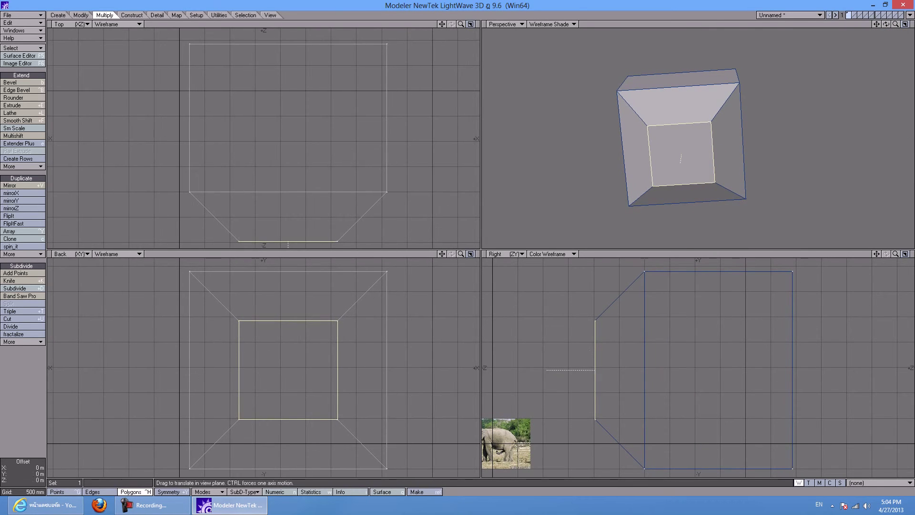
key(u)
key(shift+u)
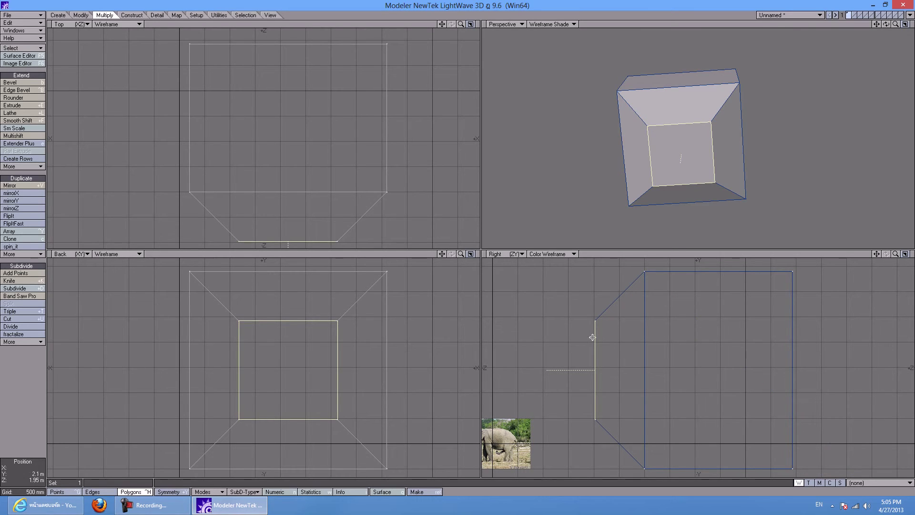
Try rotating the small -Z face in the Right view, undo the rotation, and deselect the face
key(y)
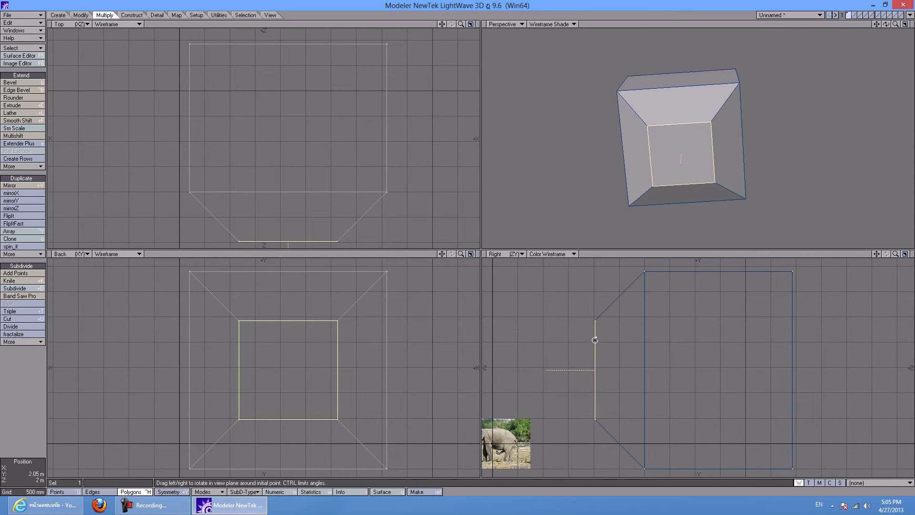
mouse_move(592, 337)
mouse_down()
mouse_move(448, 337)
mouse_move(589, 348)
mouse_up()
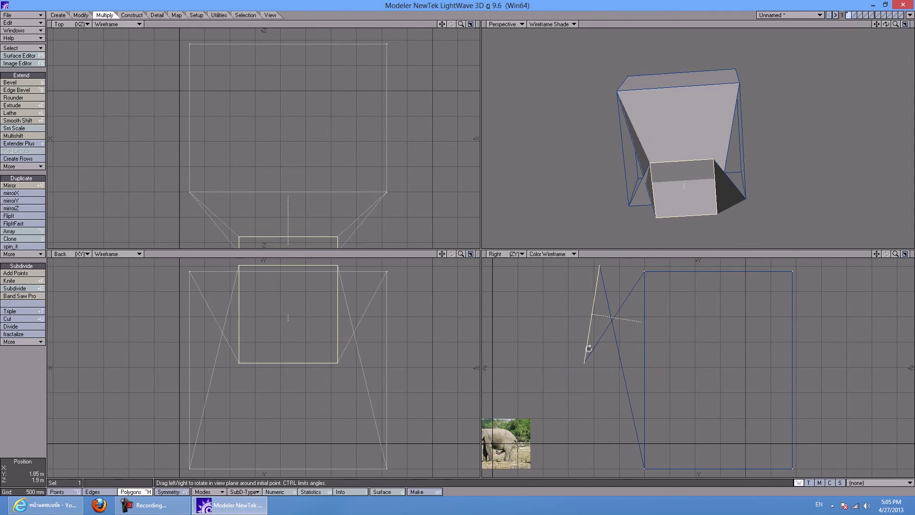
key(u)
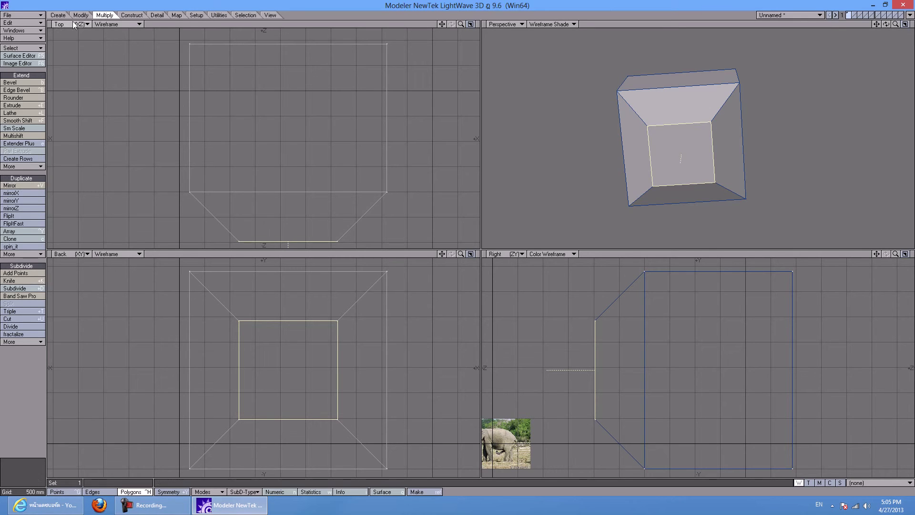
click(39, 186)
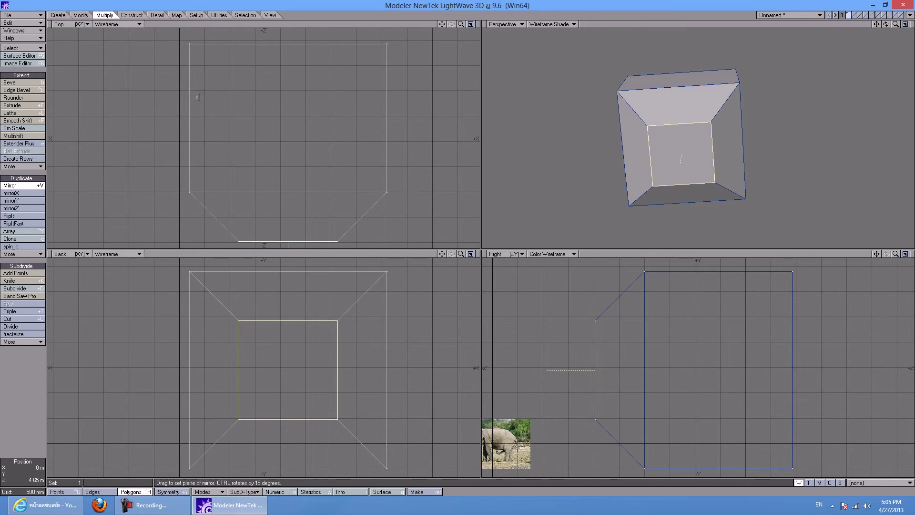
key(space)
key(slash)
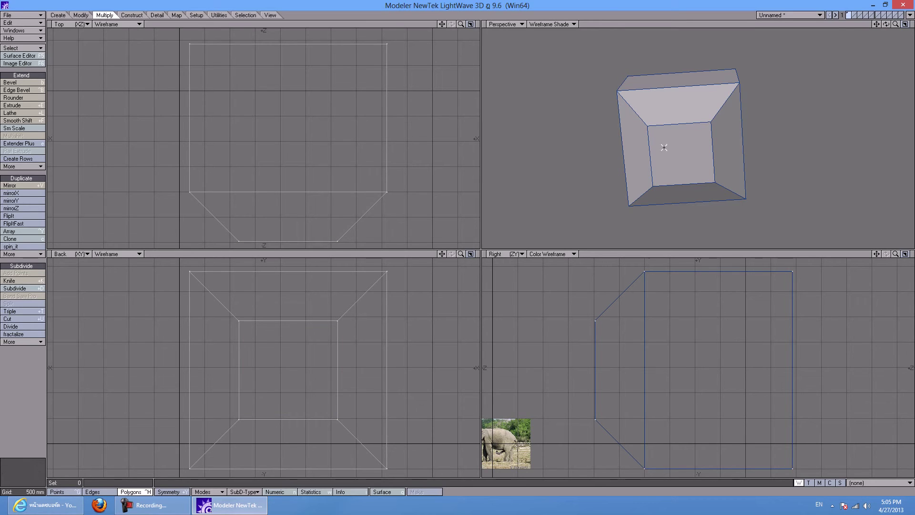
Select the continuous ring of six polygons around the body, covering the ±Y and ±Z faces and the two bevels between them
alt+drag(681, 111, 658, 139)
alt+drag(667, 212, 722, 159)
alt+drag(742, 129, 713, 156)
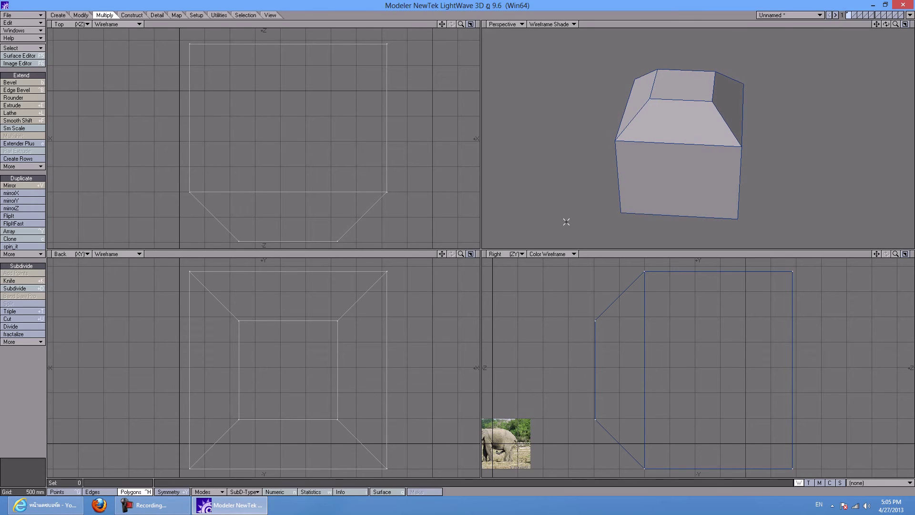
click(680, 119)
click(678, 161)
click(664, 88)
mouse_move(672, 90)
alt+mouse_down()
mouse_move(667, 107)
mouse_move(662, 98)
alt+mouse_up()
click(661, 98)
click(673, 77)
alt+drag(681, 60, 688, 212)
click(681, 89)
alt+drag(682, 89, 692, 131)
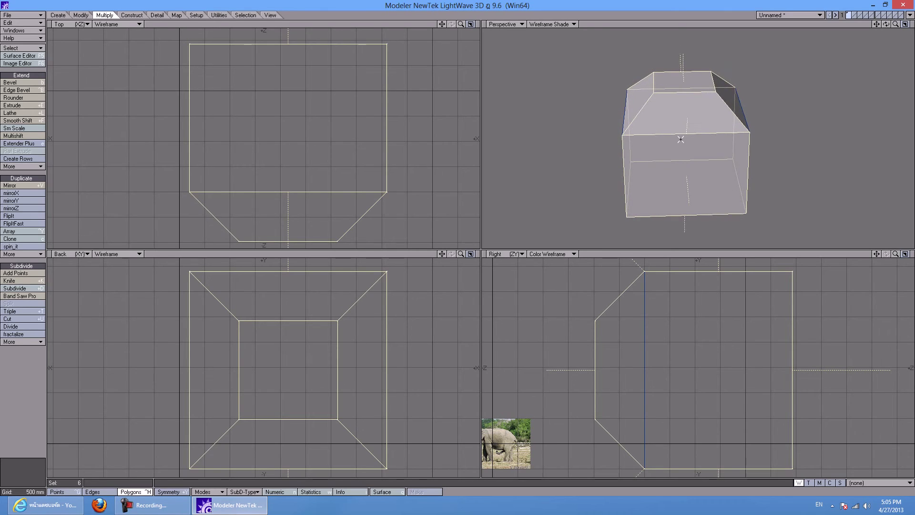
Cut the selected polygon ring with BandSaw, enabling divide at a value of 0.5, and deselect the polygons
key(shift+b)
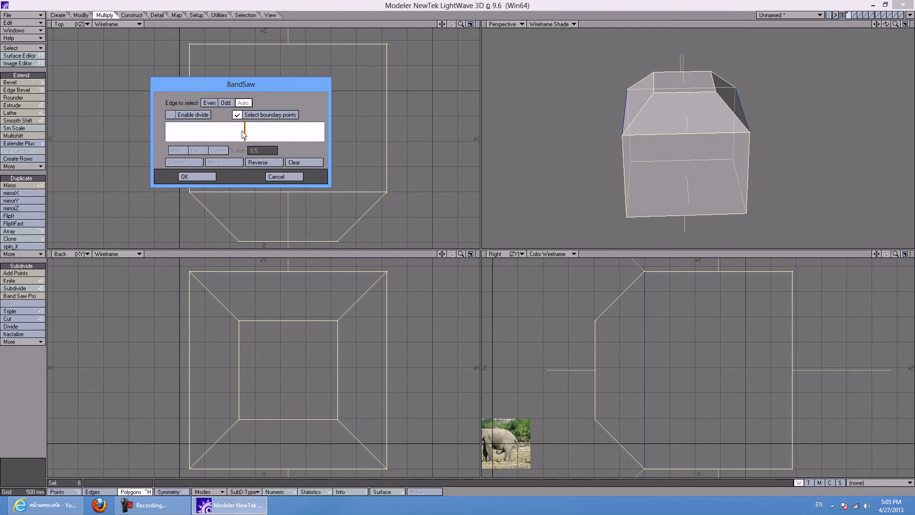
click(171, 114)
mouse_move(246, 133)
mouse_down()
mouse_move(221, 131)
mouse_move(243, 133)
mouse_move(236, 134)
mouse_up()
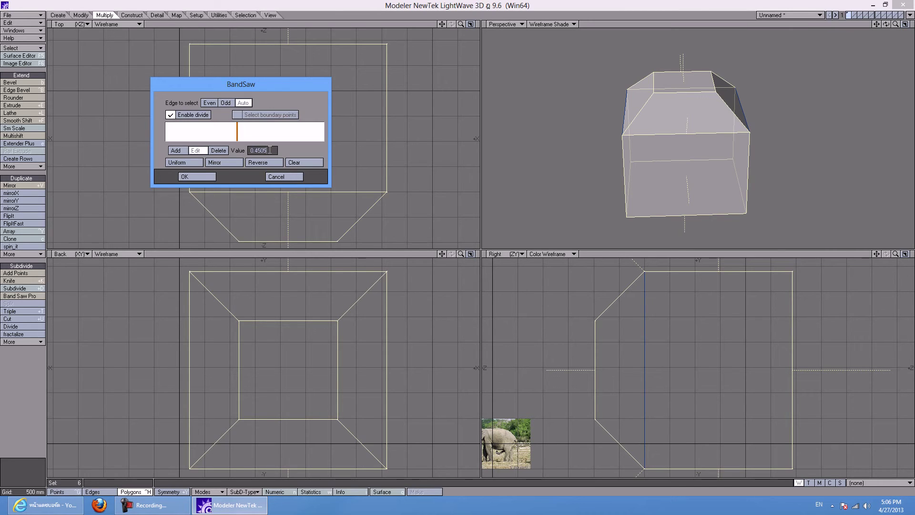
text(0)
key(Return)
click(197, 176)
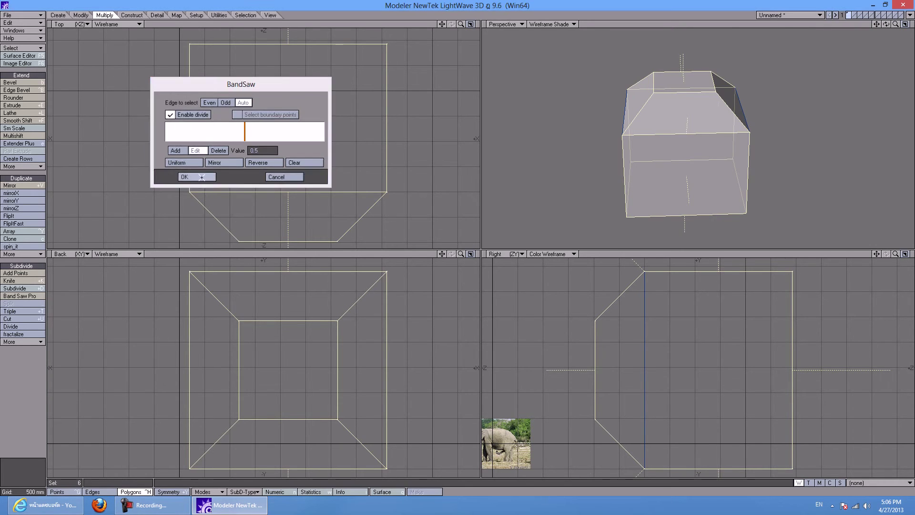
key(/)
alt+drag(585, 118, 635, 115)
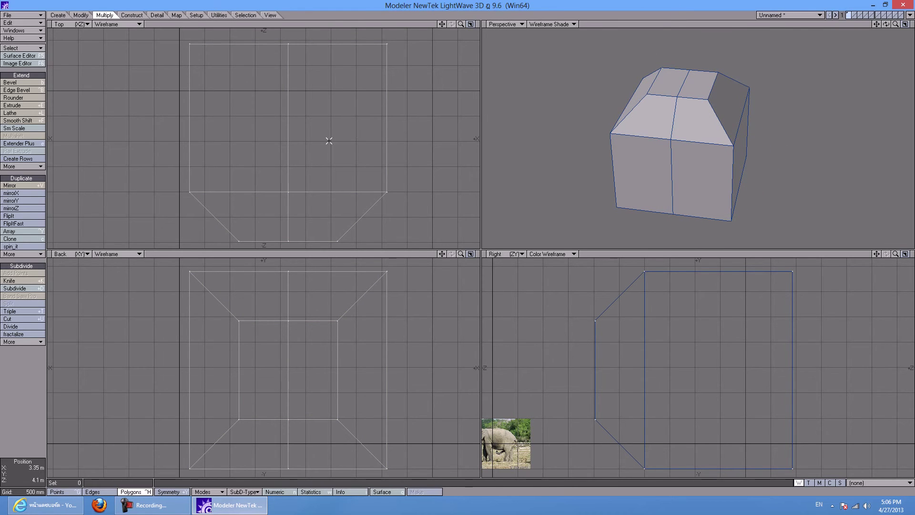
Select the body's large -X side face and extend it outward along -X with Smooth Shift
ctrl+alt+drag(365, 141, 335, 150)
alt+drag(743, 127, 711, 143)
click(710, 143)
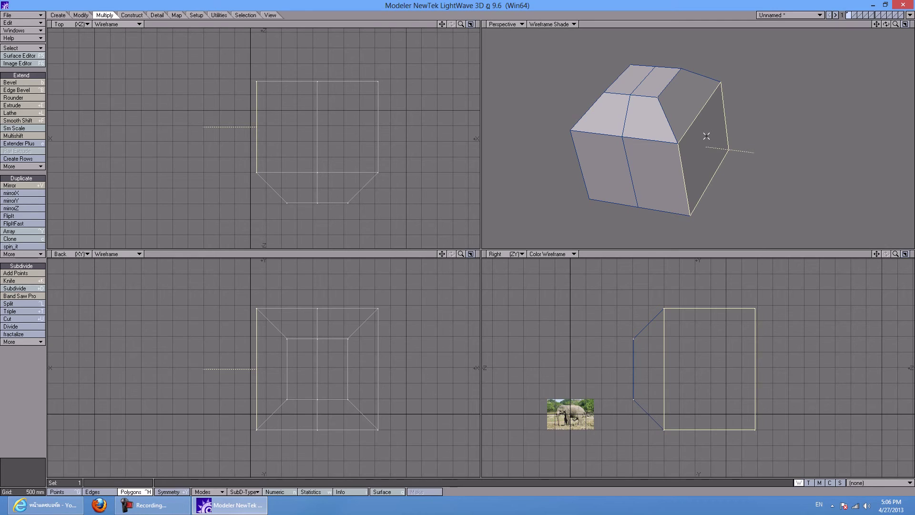
key(shift+f)
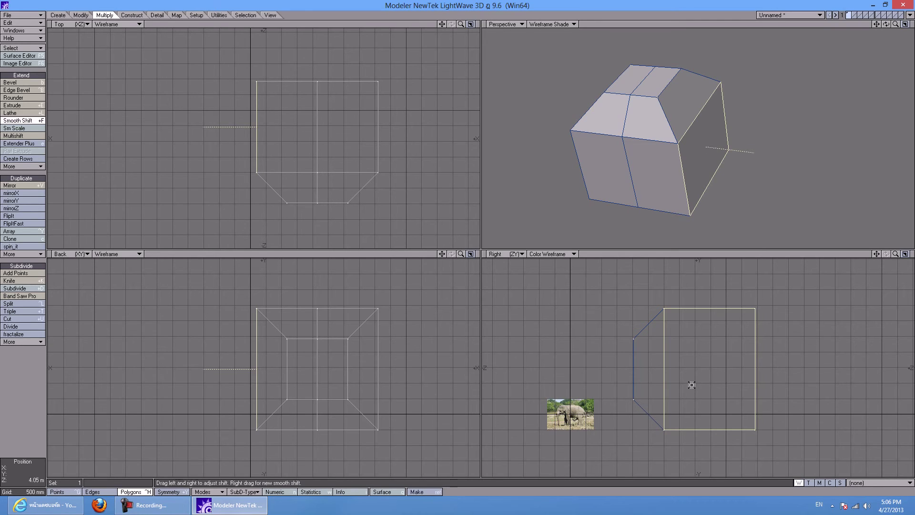
drag(252, 369, 321, 379)
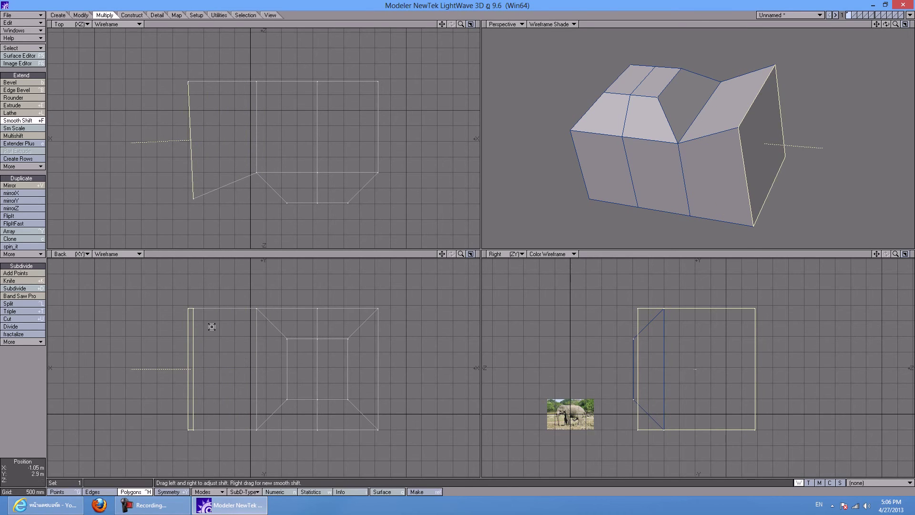
Try moving the extended -X face in the Back view, then undo both the move and the Smooth Shift
key(t)
drag(189, 338, 47, 381)
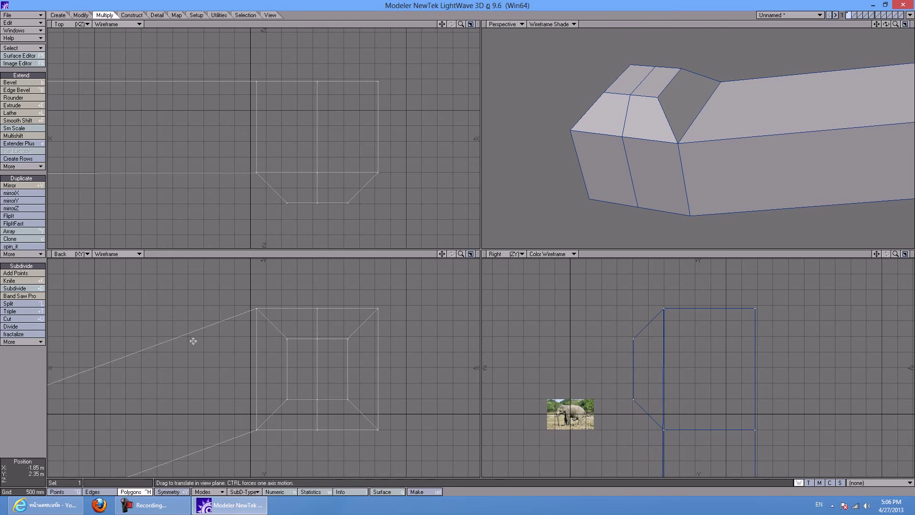
key(ctrl+z)
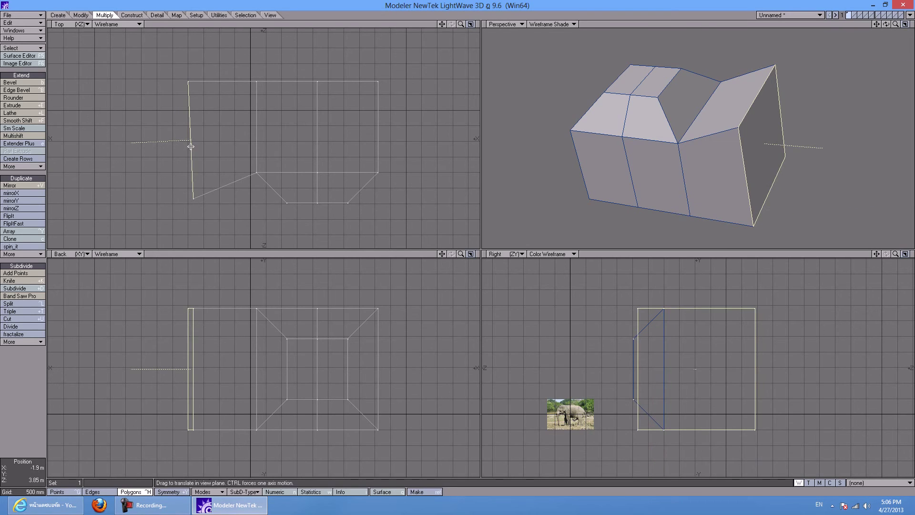
key(ctrl+z)
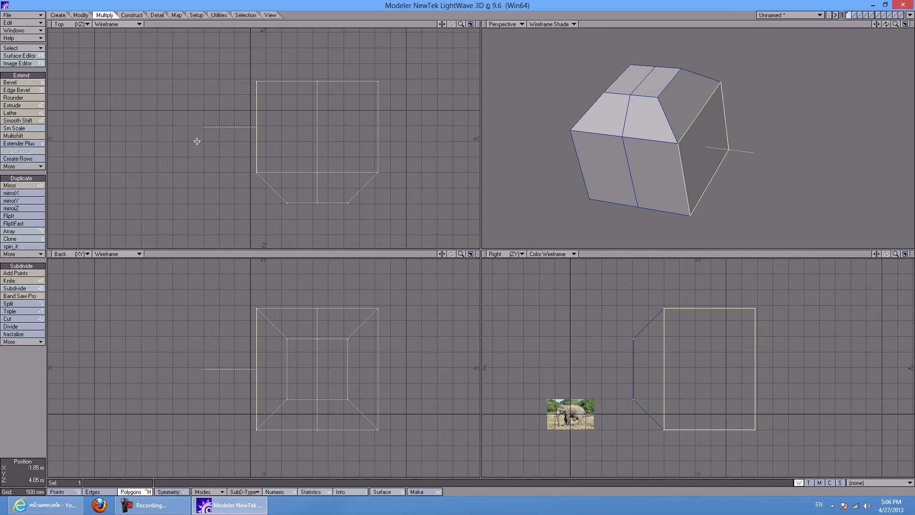
Try extending the body's -X side face again with Smooth Shift, deselect it, and undo back to the unextended body
key(shift+f)
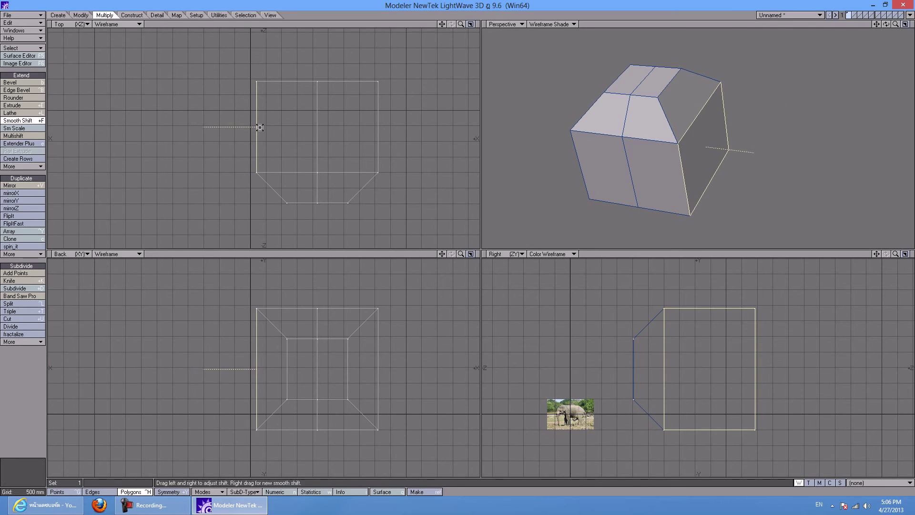
mouse_move(305, 357)
mouse_down()
mouse_move(233, 353)
mouse_move(316, 351)
mouse_up()
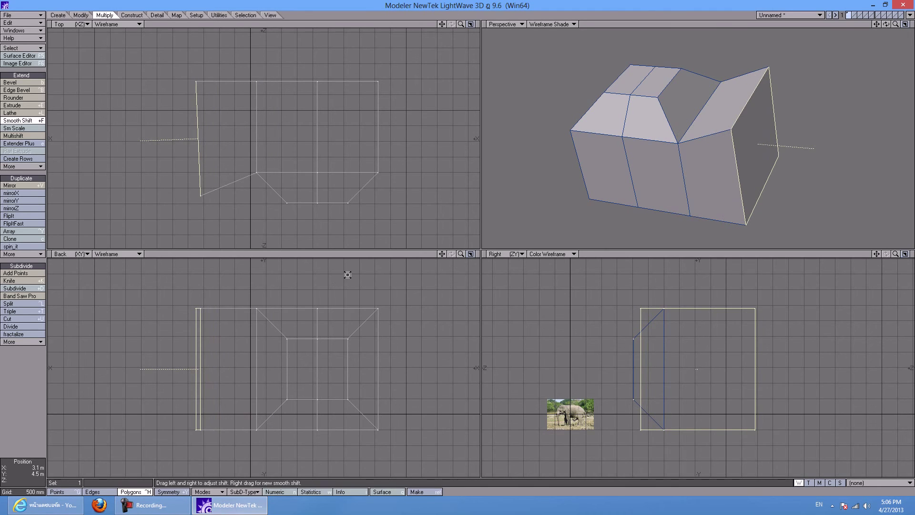
key(space)
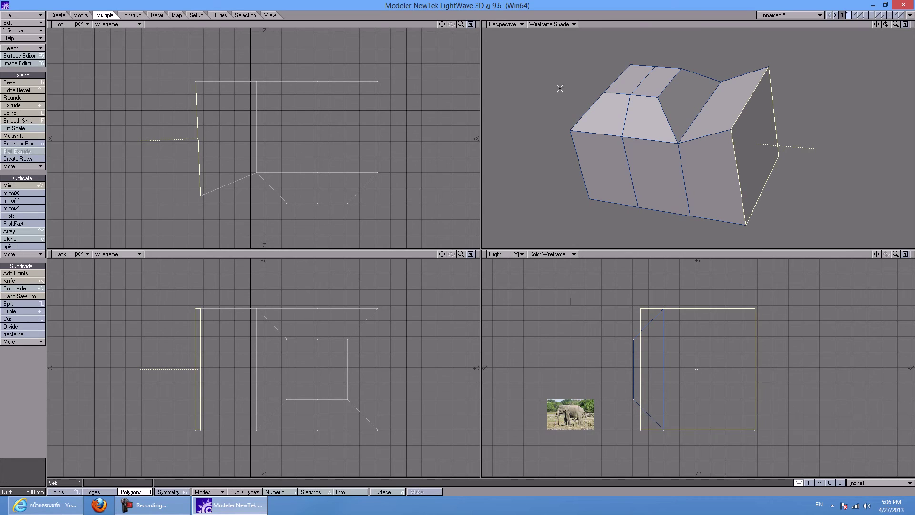
click(641, 31)
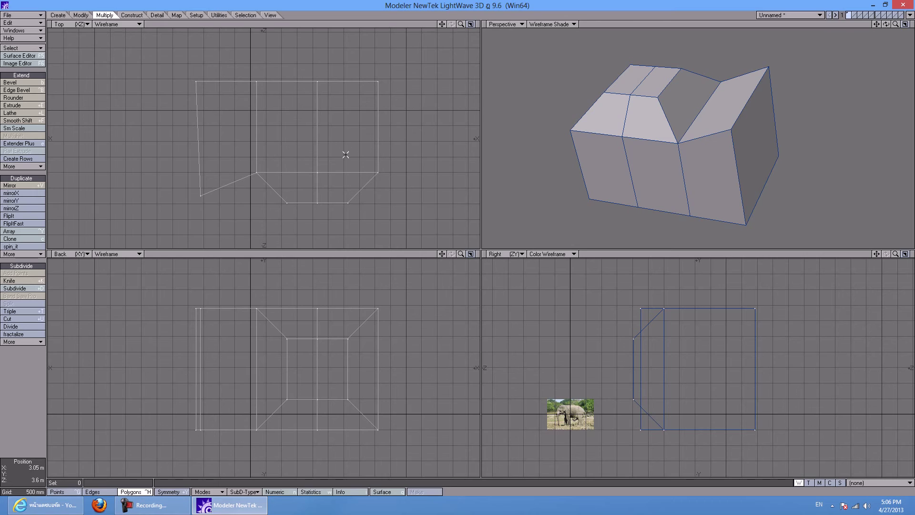
key(u)
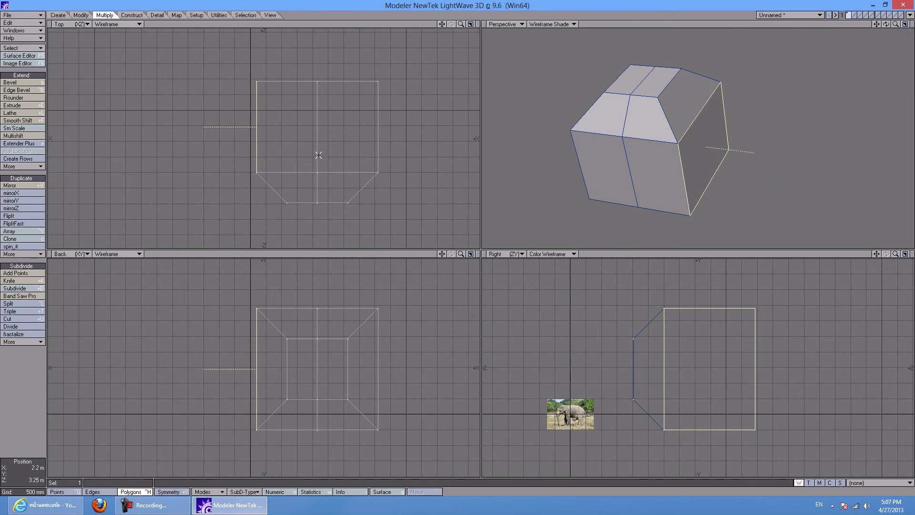
Select all connected polygons of the body and center it at the origin
key(a)
scroll(305, 202, down, 4)
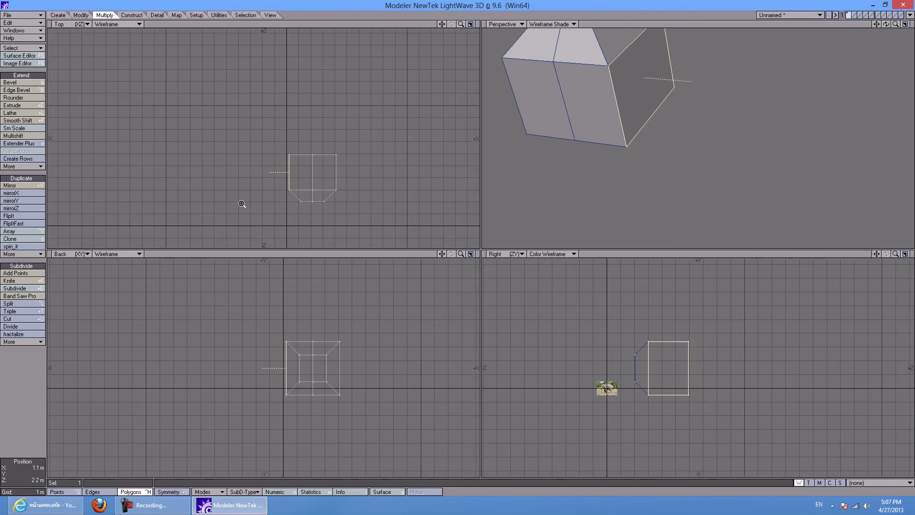
key(])
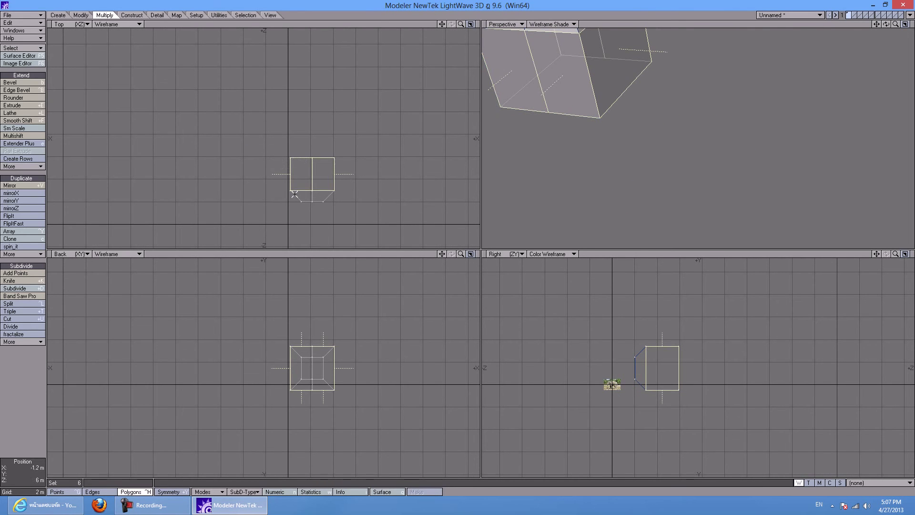
click(328, 205)
key(F2)
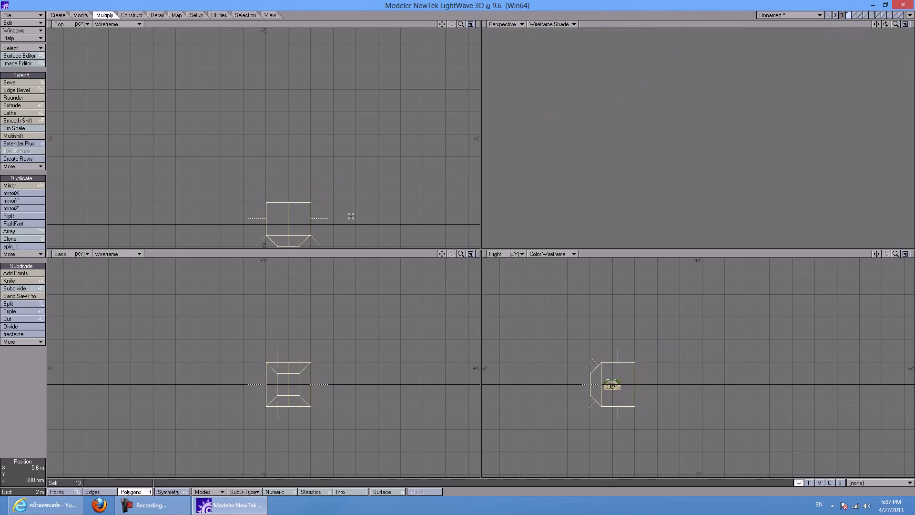
ctrl+alt+drag(340, 202, 275, 209)
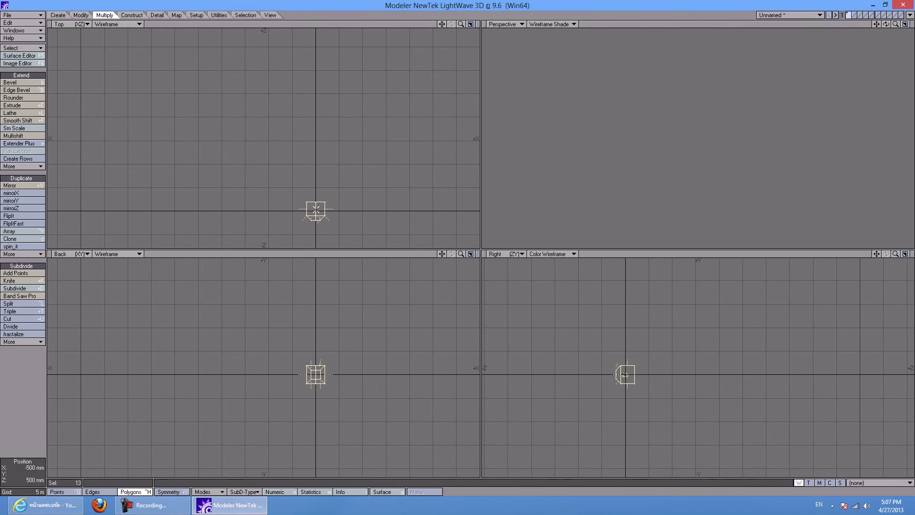
key(a)
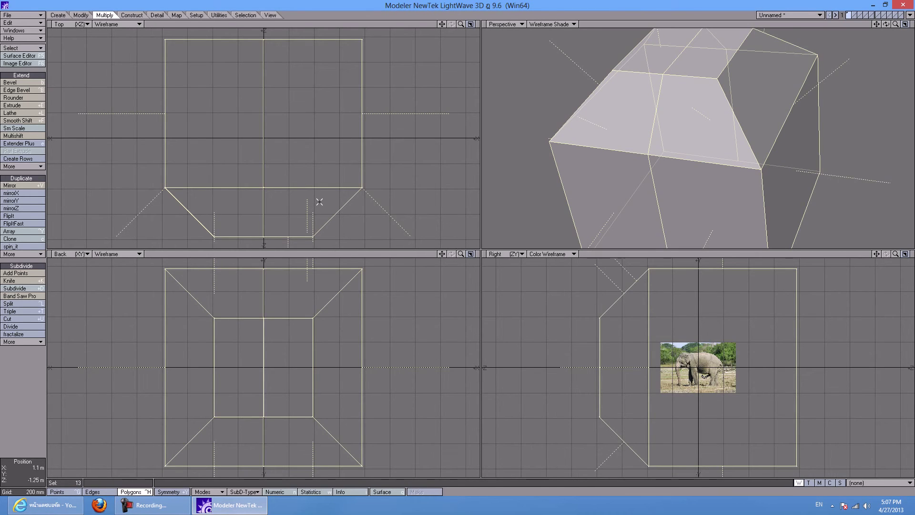
Delete all polygons on the body's -X half, including the leftover part of the small -Z face
ctrl+alt+drag(316, 204, 215, 206)
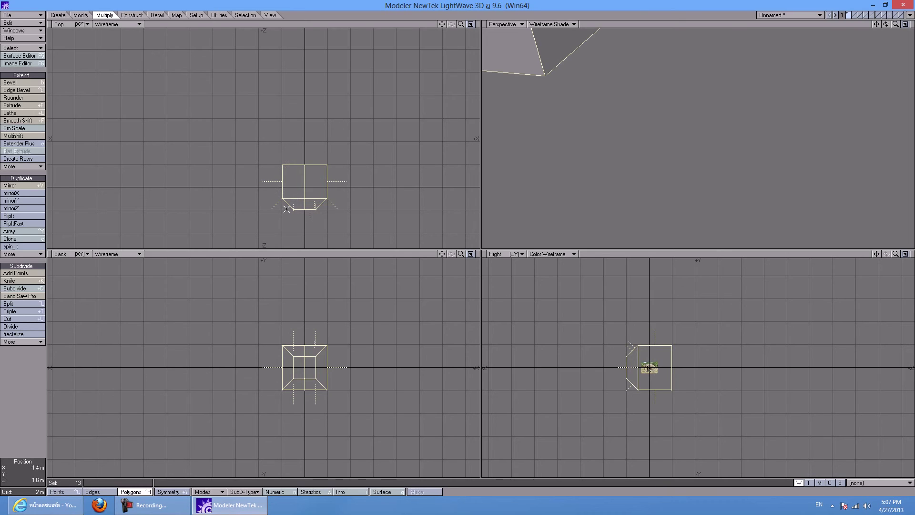
key(backslash)
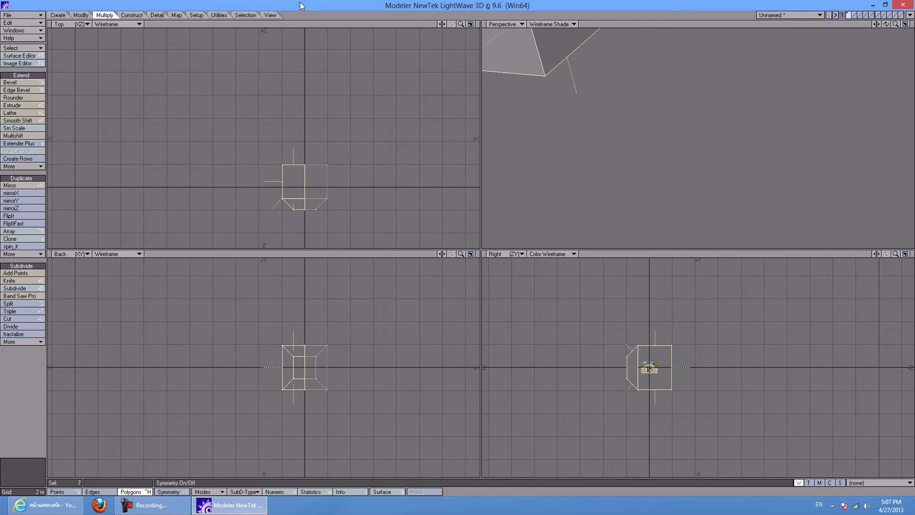
key(Delete)
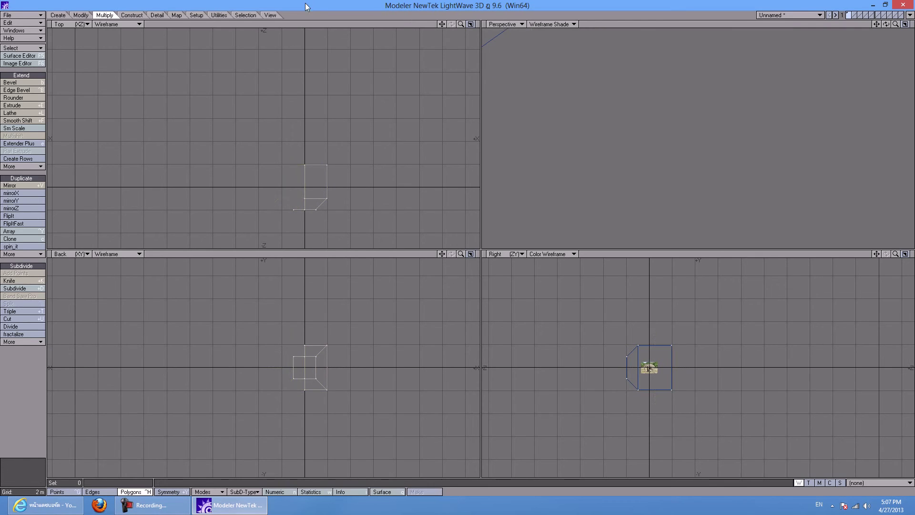
click(296, 209)
key(slash)
Select the six points along the body's center line, set their X value to 0 m, and deselect them
key(ctrl+g)
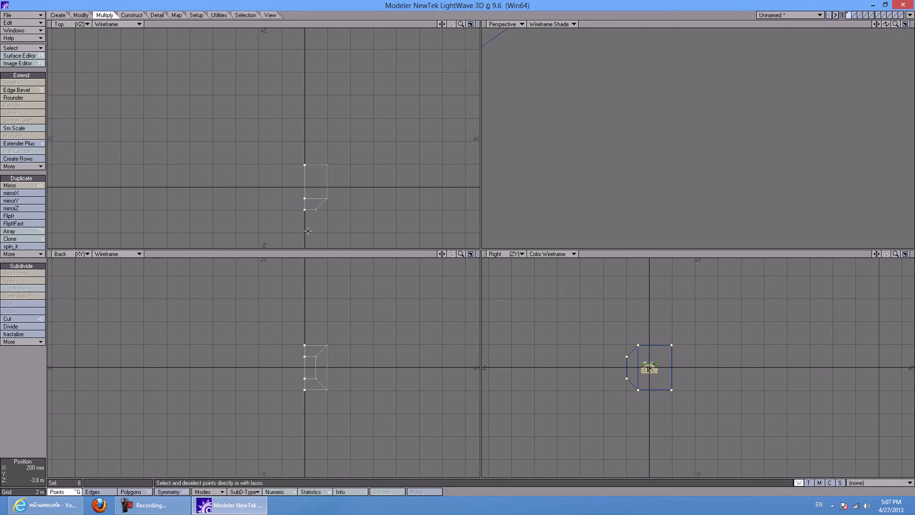
click(616, 21)
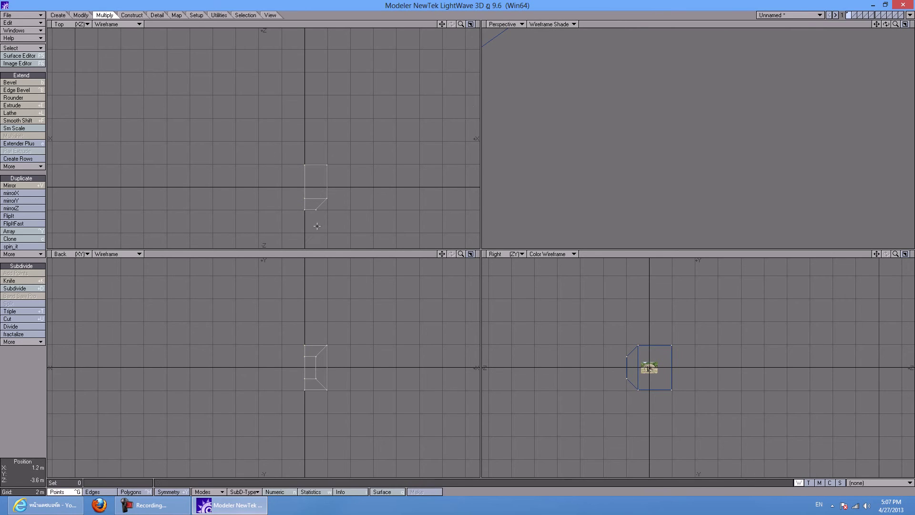
mouse_move(306, 215)
right_down()
mouse_move(291, 211)
mouse_move(292, 165)
mouse_move(311, 160)
mouse_move(308, 221)
right_up()
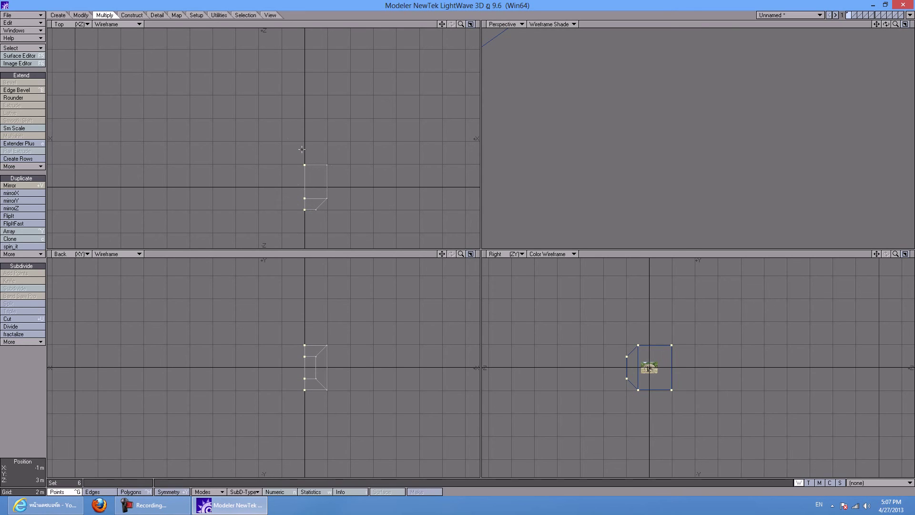
key(ctrl+v)
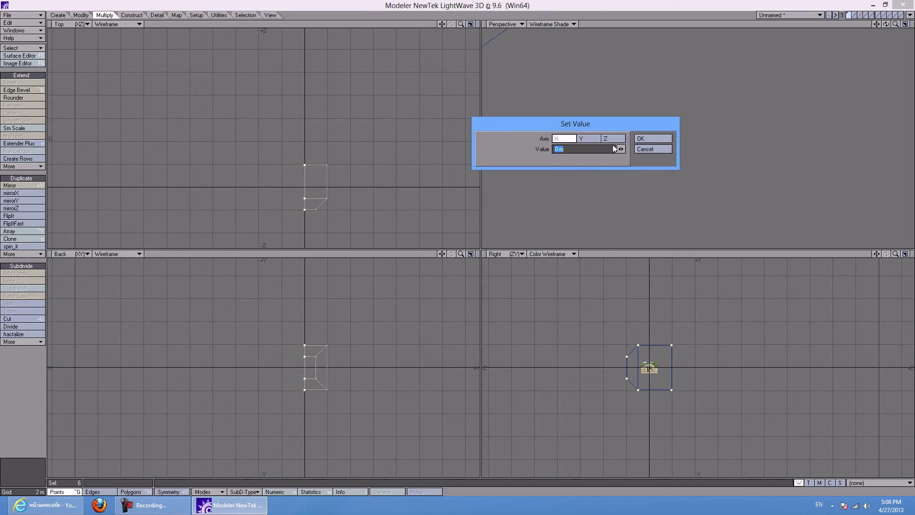
click(650, 141)
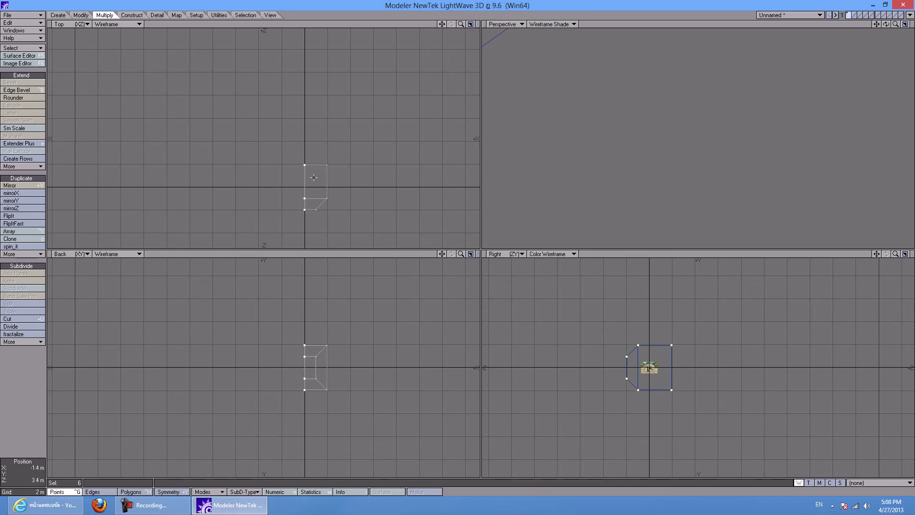
key(/)
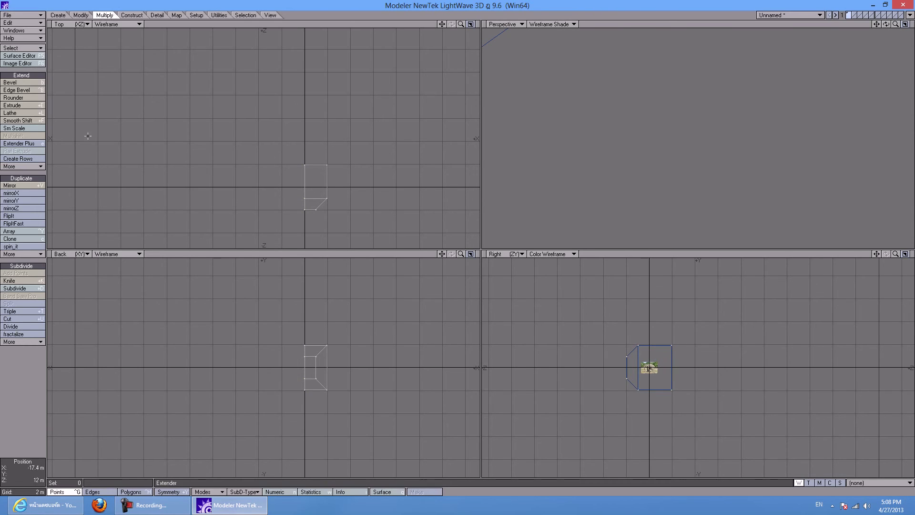
Mirror the remaining +X half across the X = 0 center plane, undoing and repeating the first mirror
click(33, 184)
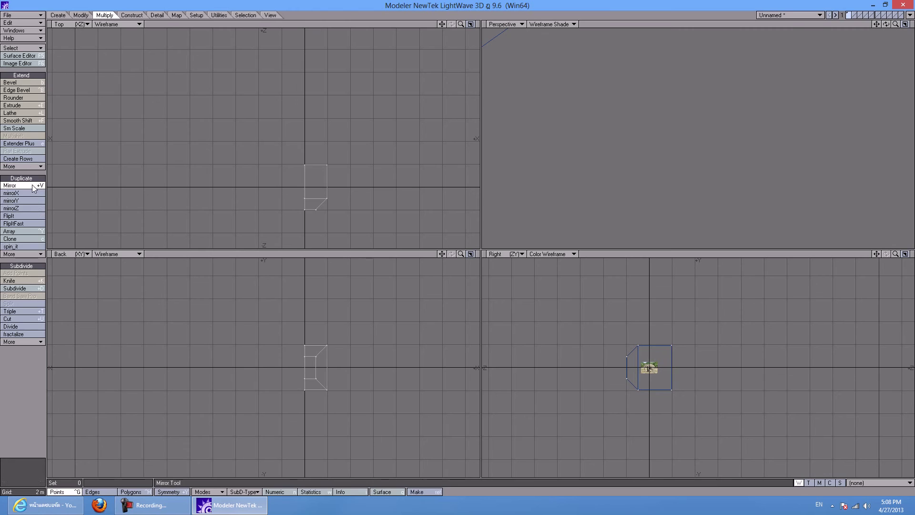
click(304, 179)
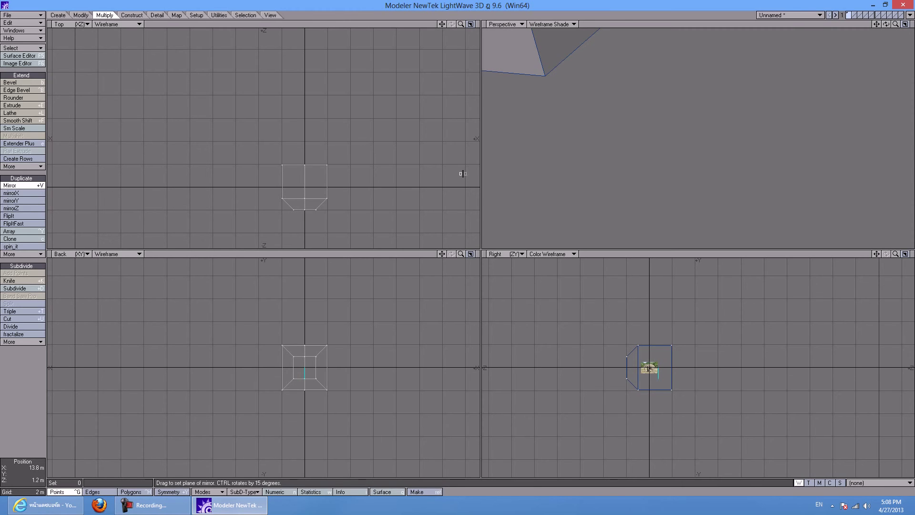
key(u)
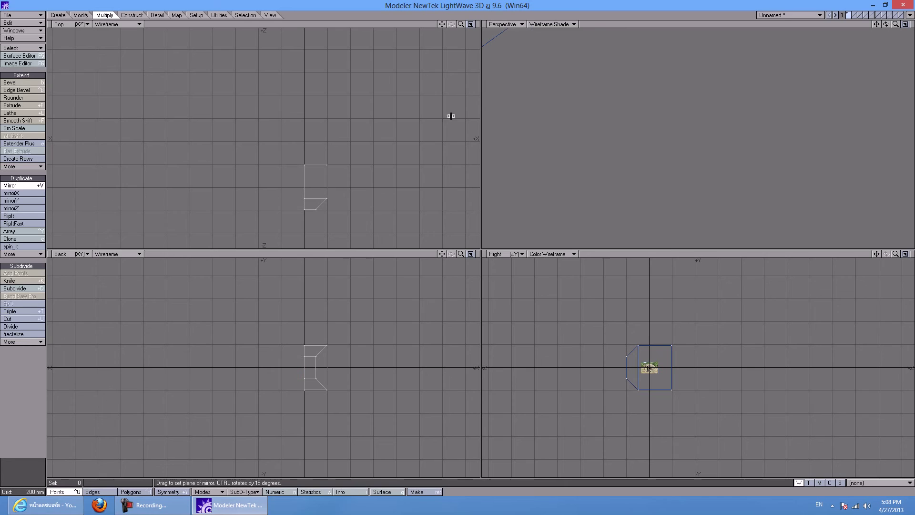
click(304, 184)
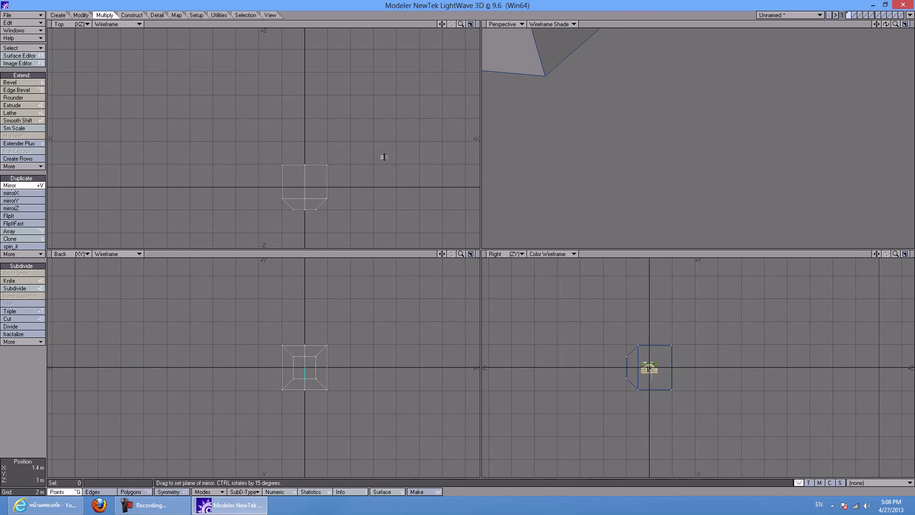
key(space)
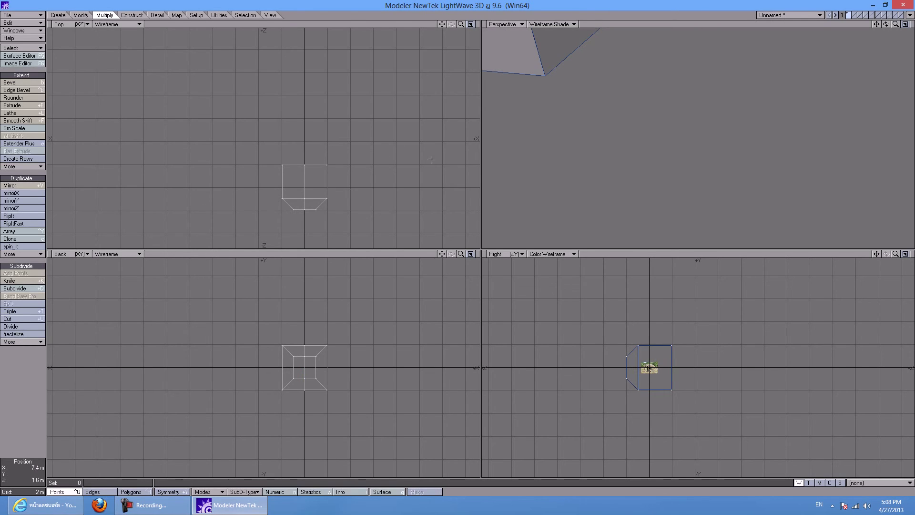
Select and delete the upper bevel polygon on the body's -X half
scroll(387, 162, up, 2)
scroll(388, 153, down, 2)
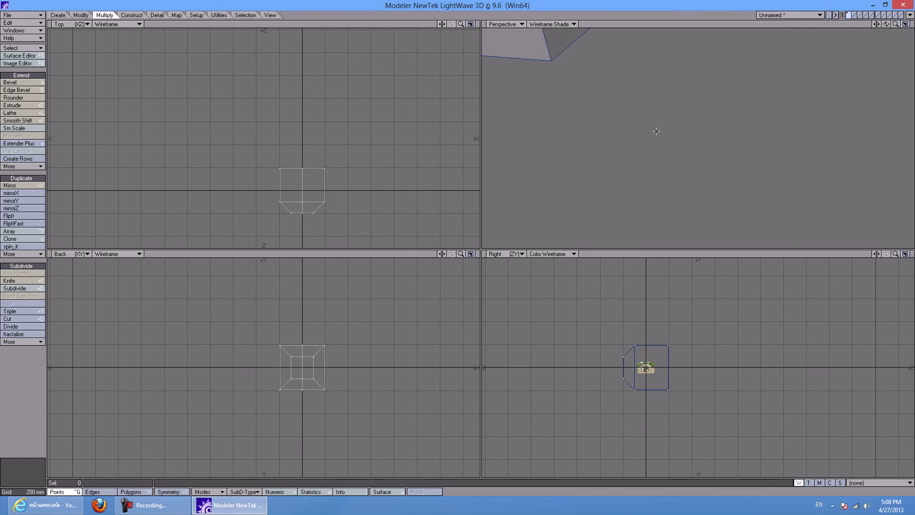
key(a)
alt+drag(649, 137, 686, 151)
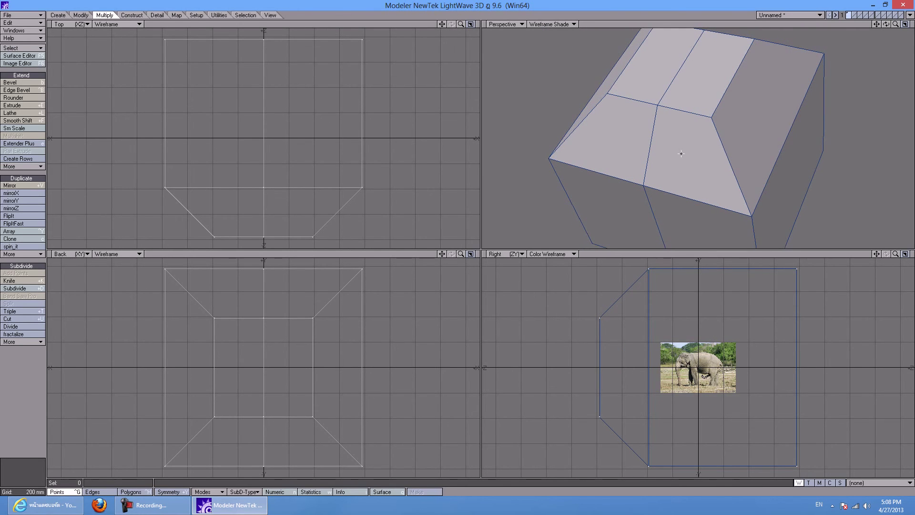
key(ctrl+h)
click(682, 130)
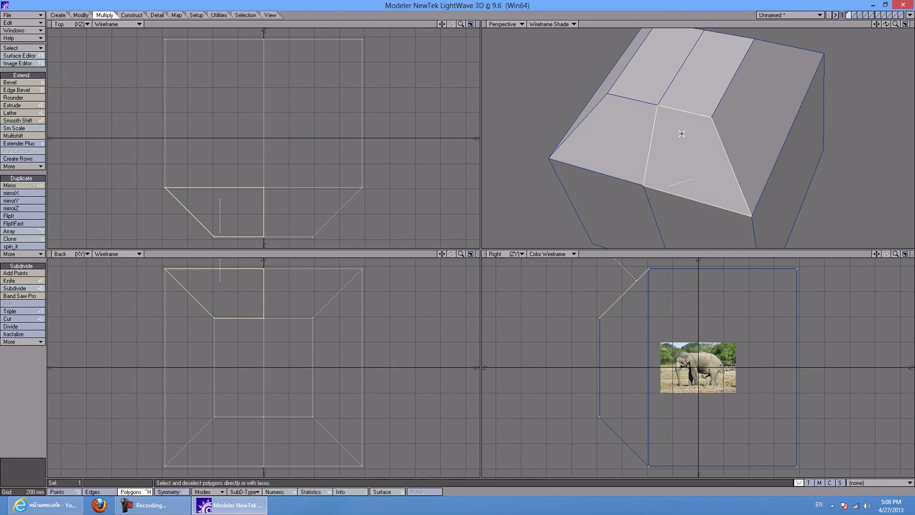
key(Delete)
alt+drag(735, 169, 771, 93)
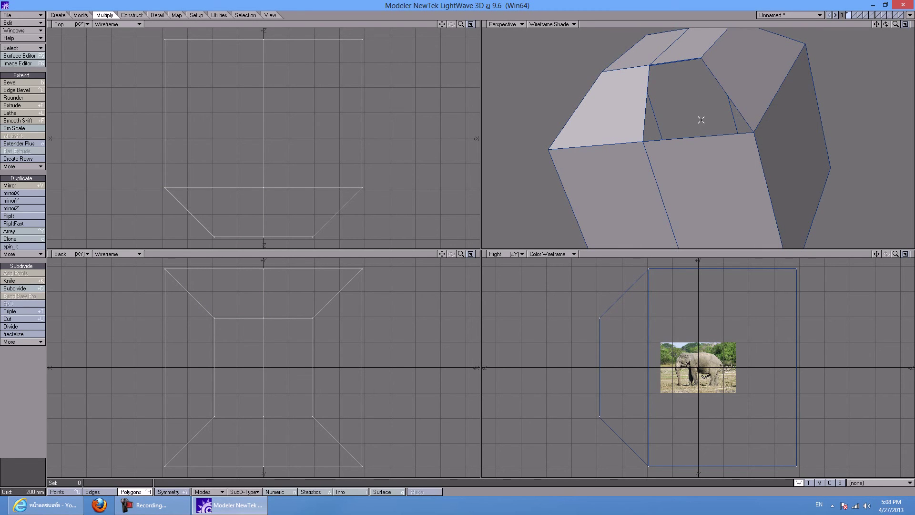
alt+drag(731, 81, 734, 119)
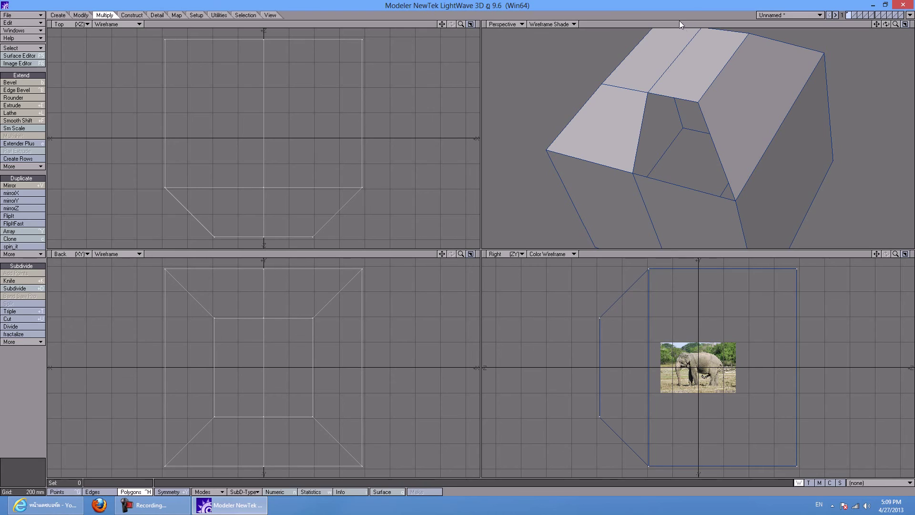
Select the four corner points around the hole in the body's upper bevel on the -X side and rebuild the missing polygon
key(ctrl+g)
key(ctrl+j)
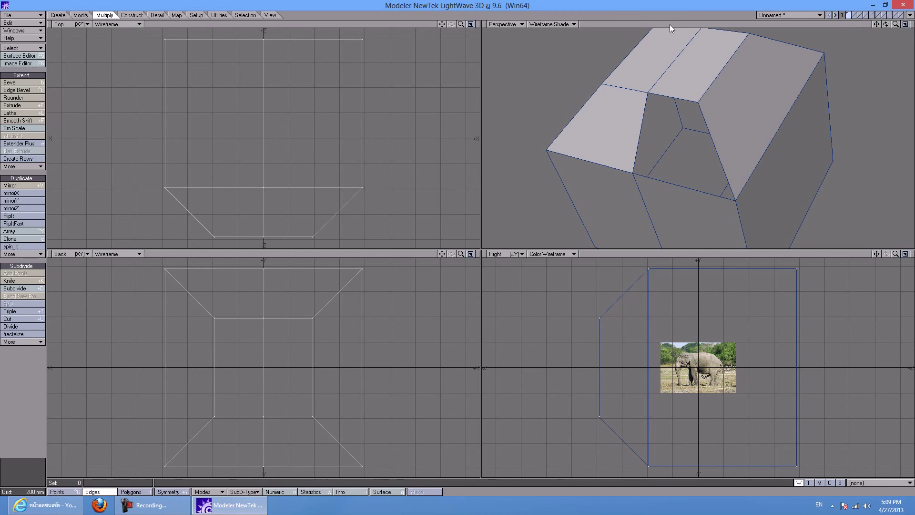
key(space)
key(space)
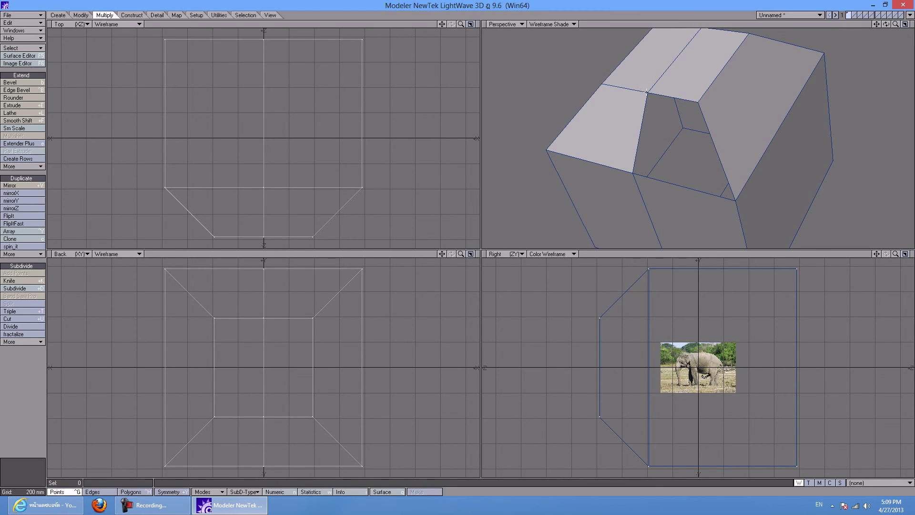
click(698, 104)
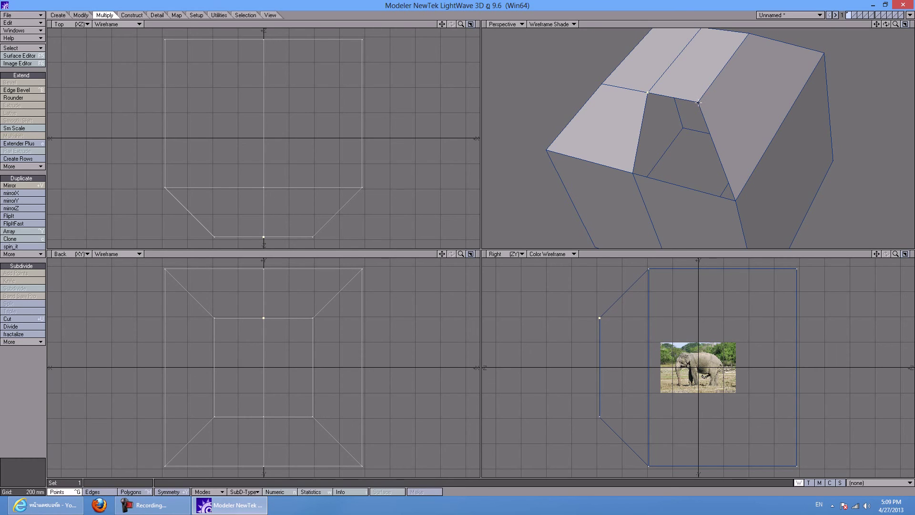
click(736, 201)
click(634, 173)
key(p)
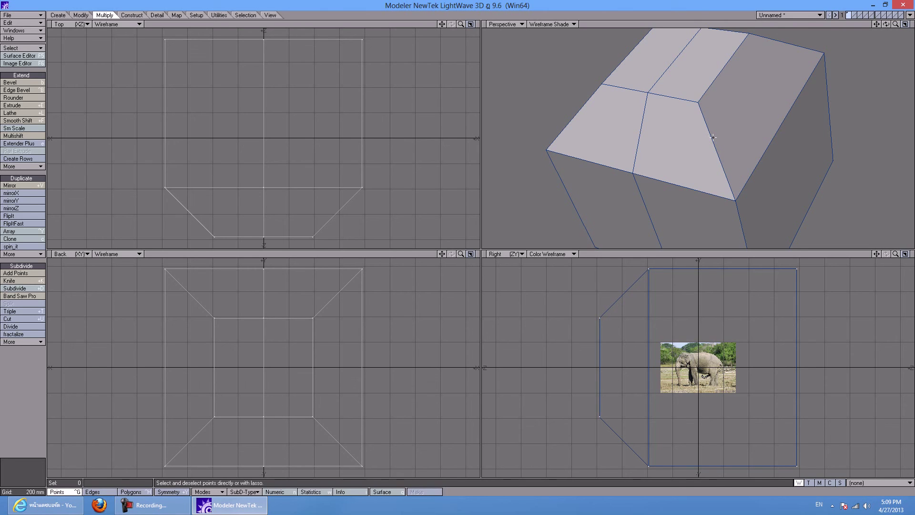
Apply Edge Bevel to the rebuilt polygon to inset a smaller face inside it, and deselect everything
key(space)
key(space)
click(683, 136)
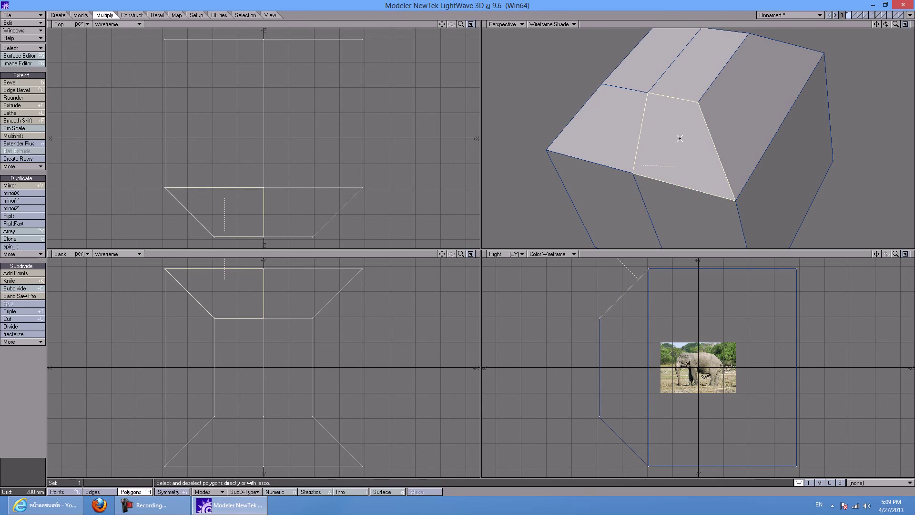
key(ctrl+b)
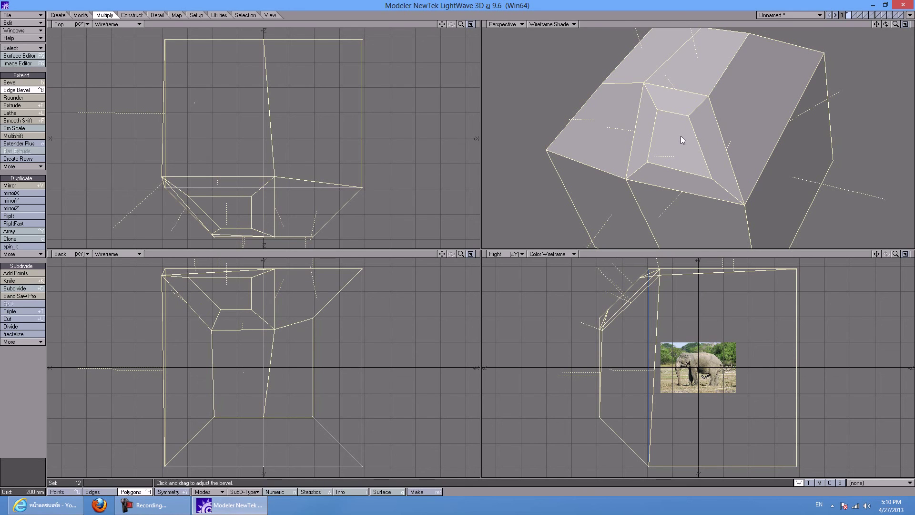
alt+drag(687, 133, 632, 133)
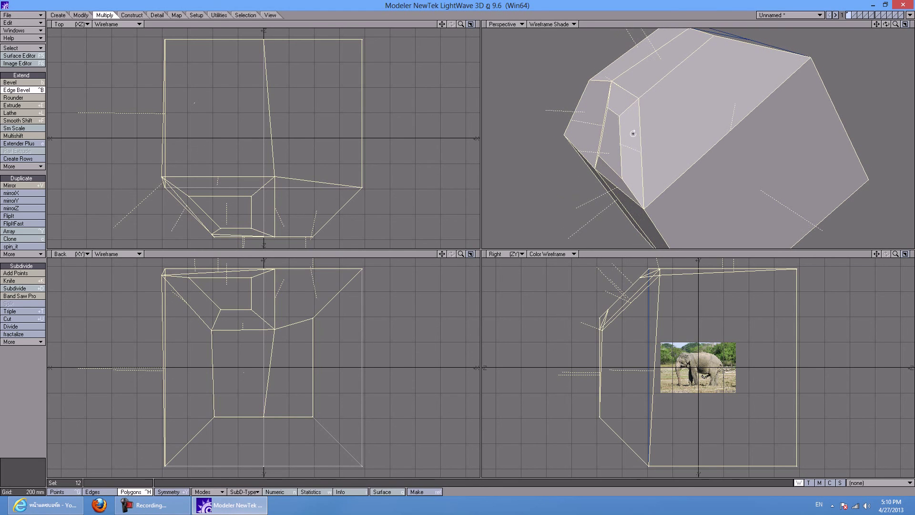
alt+drag(632, 134, 720, 107)
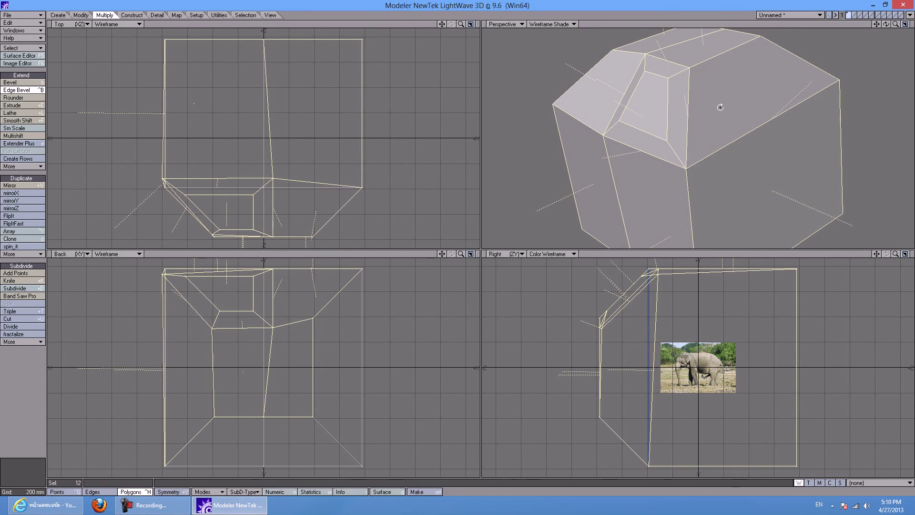
key(space)
key(slash)
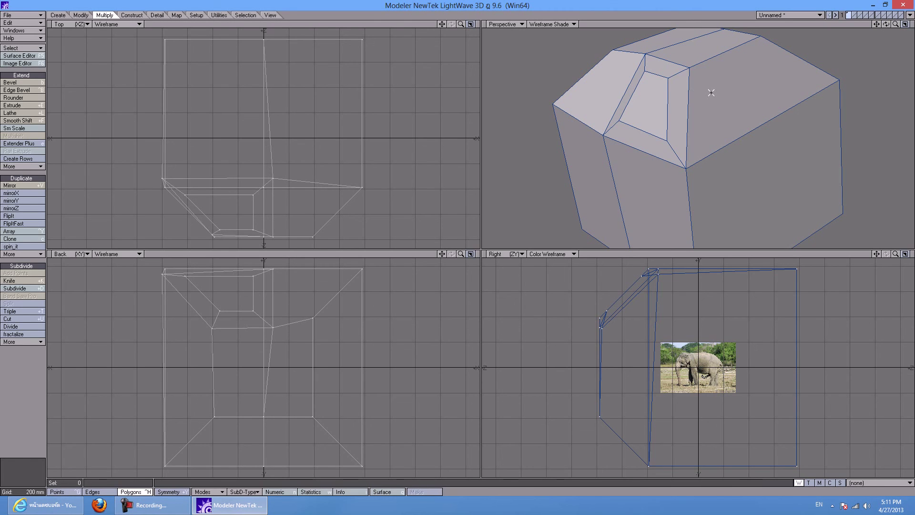
Switch the body to smooth subpatches and turn on Symmetry
key(Tab)
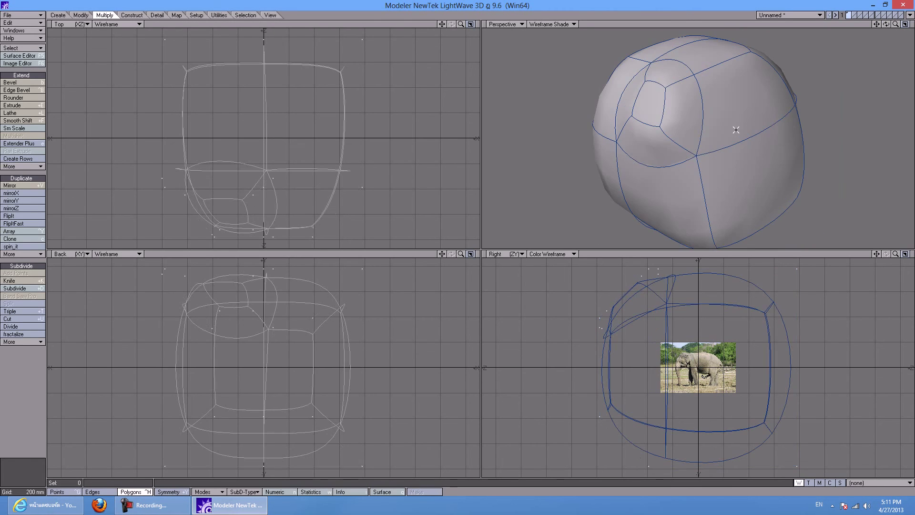
alt+drag(754, 129, 736, 167)
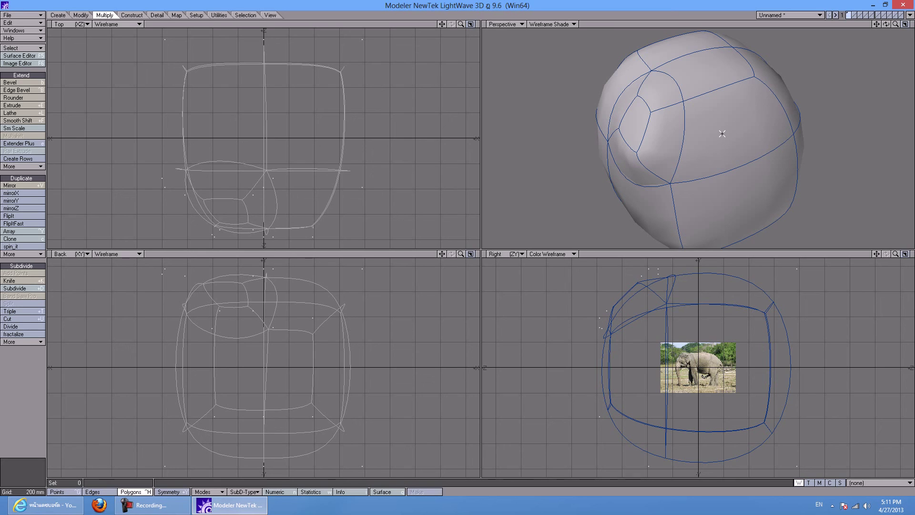
key(shift+y)
key(shift+y)
key(shift+y)
key(shift+y)
key(shift+y)
key(shift+y)
key(shift+y)
Undo a trial tripling of all polygons and test selecting the body's -X side bevel polygon with Symmetry on
key(shift+t)
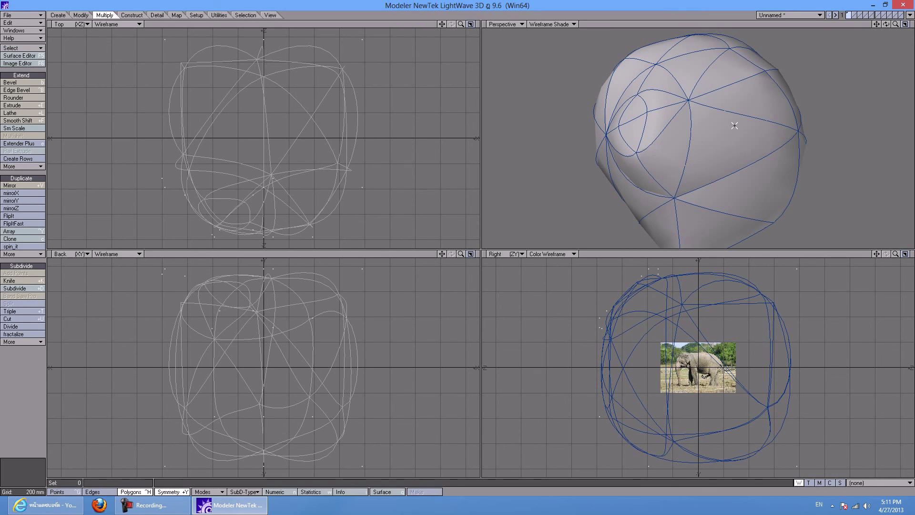
key(u)
click(736, 120)
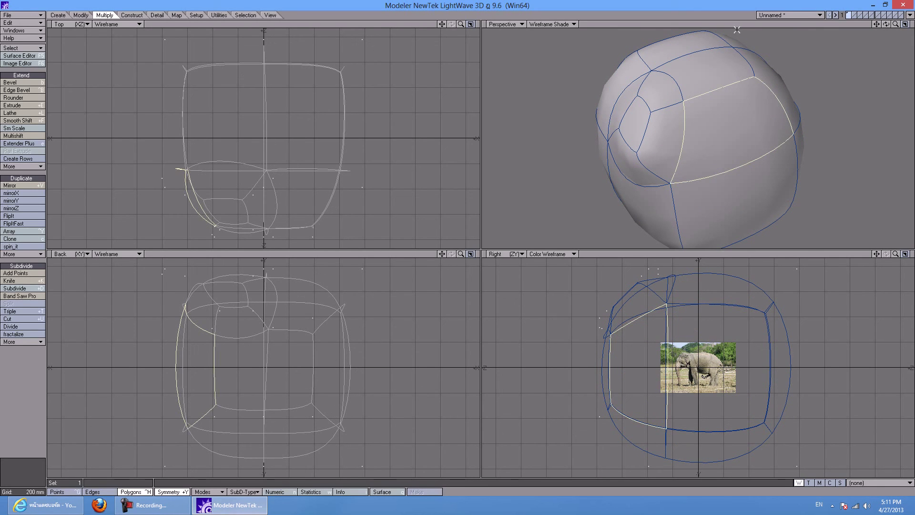
click(716, 30)
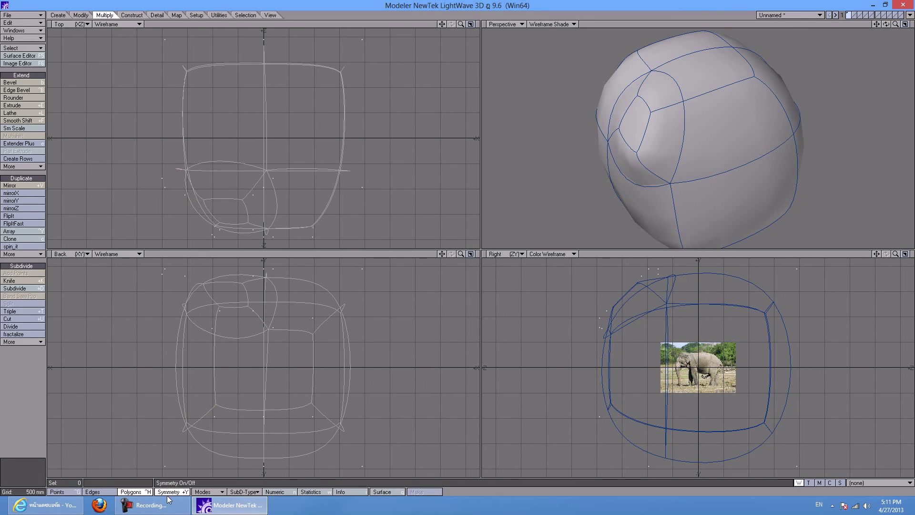
click(747, 146)
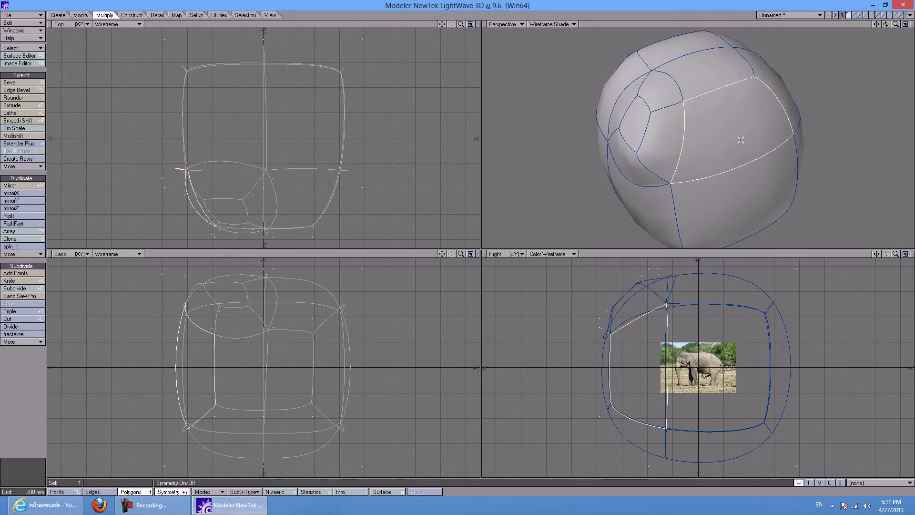
mouse_move(547, 147)
alt+mouse_down()
mouse_move(707, 126)
mouse_move(606, 155)
mouse_move(600, 145)
alt+mouse_up()
click(743, 27)
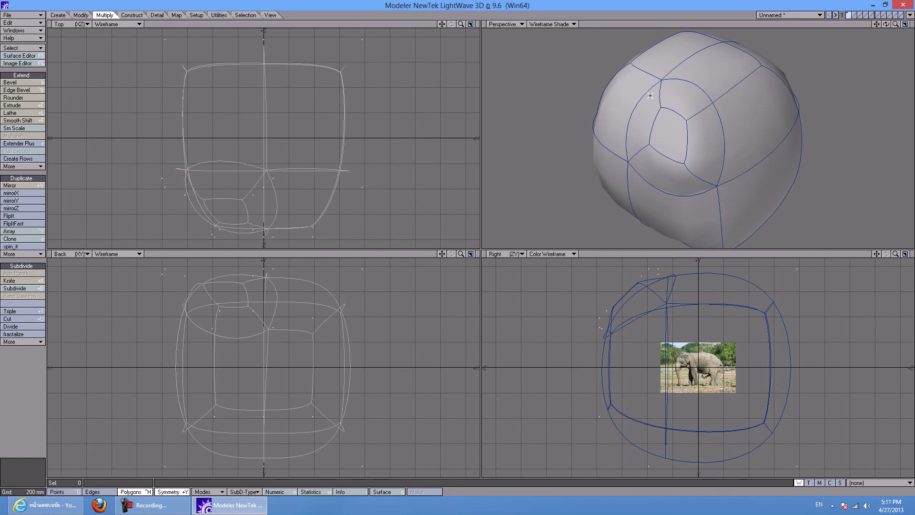
Turn off Symmetry and subpatches, and test selecting the -X side bevel polygon before deselecting it
click(171, 491)
key(Tab)
click(776, 106)
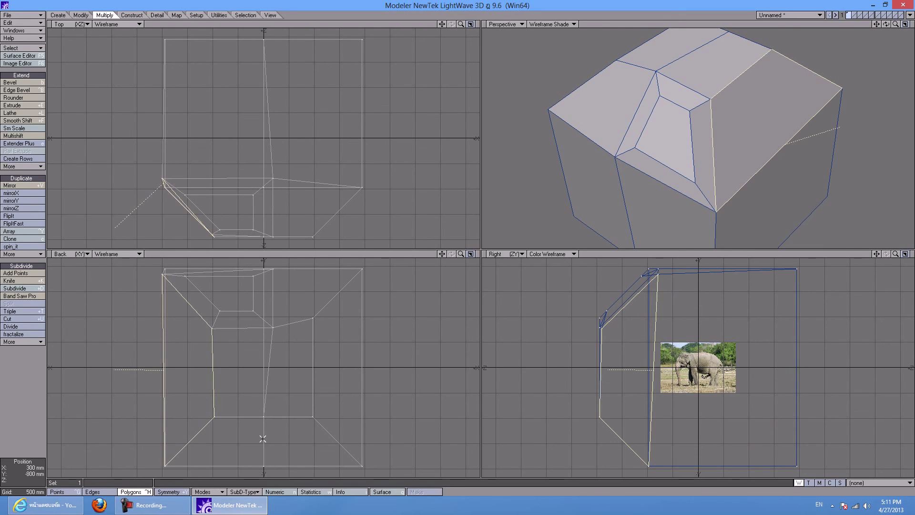
key(slash)
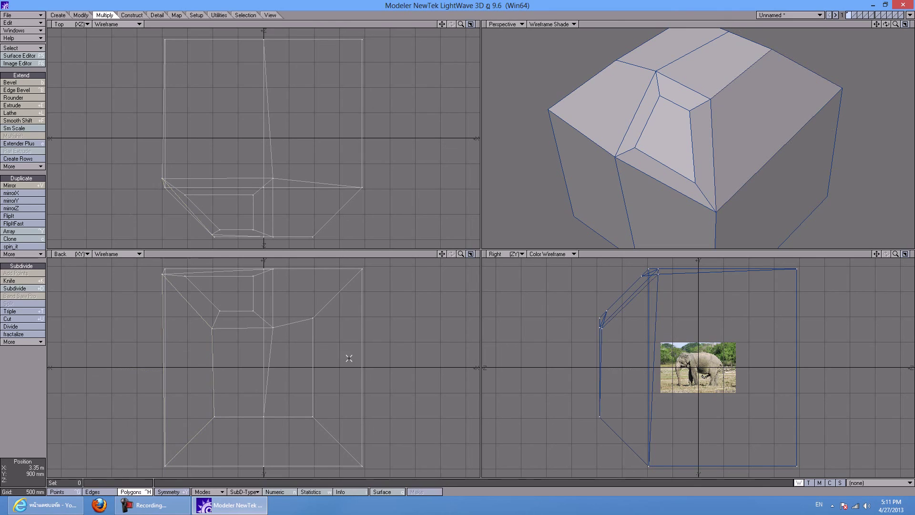
Test selecting the -X side bevel polygon with Symmetry back on, deselect it and turn Symmetry off
click(169, 491)
click(733, 150)
key(slash)
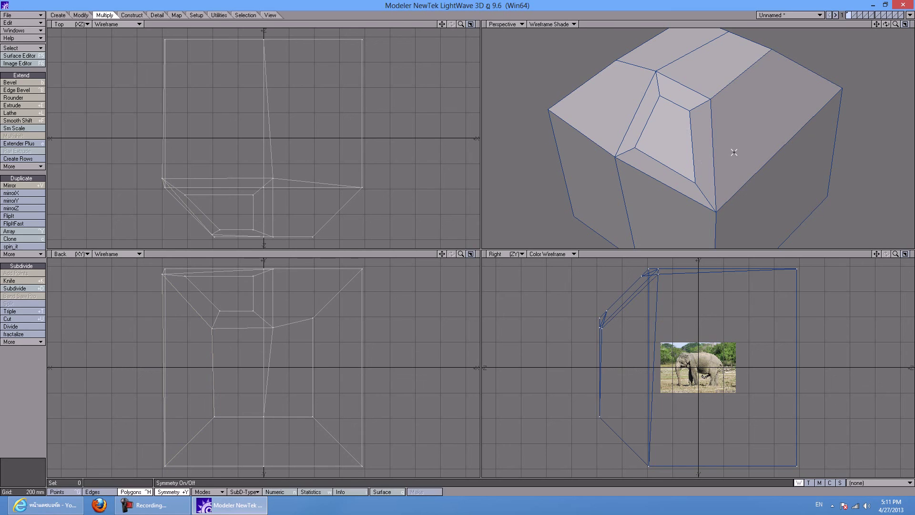
click(163, 492)
Select the small inner bevel polygon, try scaling it in the Perspective view with Size, and undo the scaling
alt+drag(785, 159, 768, 123)
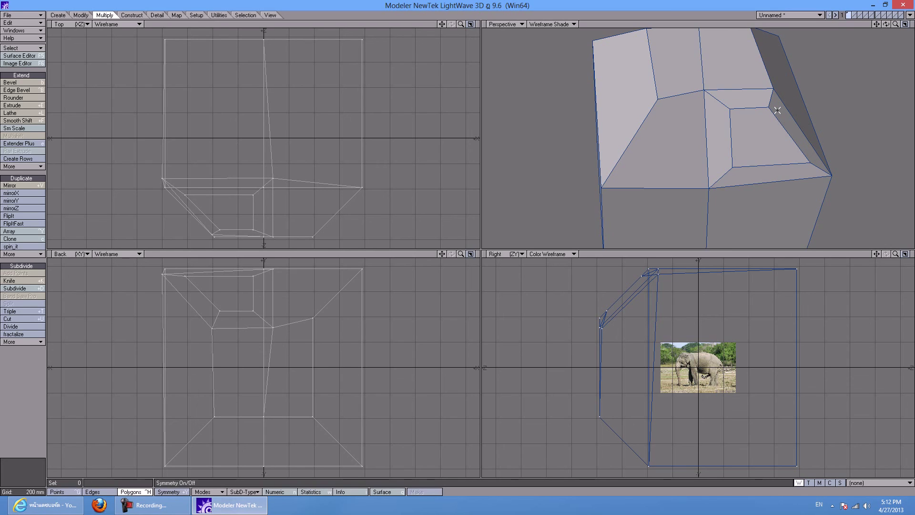
alt+drag(751, 186, 686, 163)
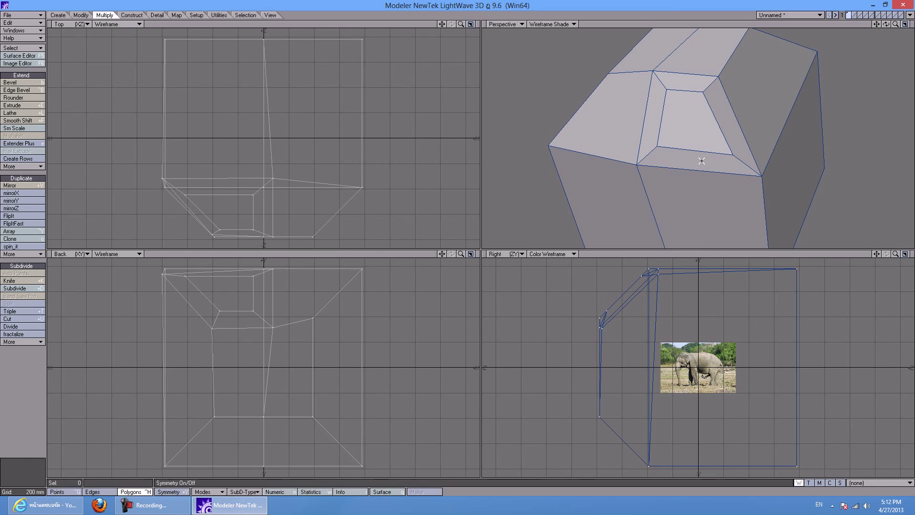
click(692, 124)
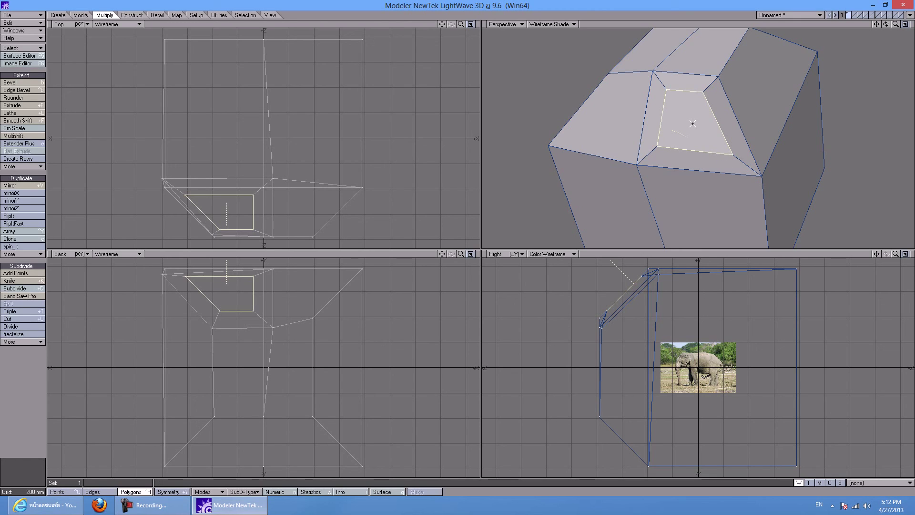
key(shift+h)
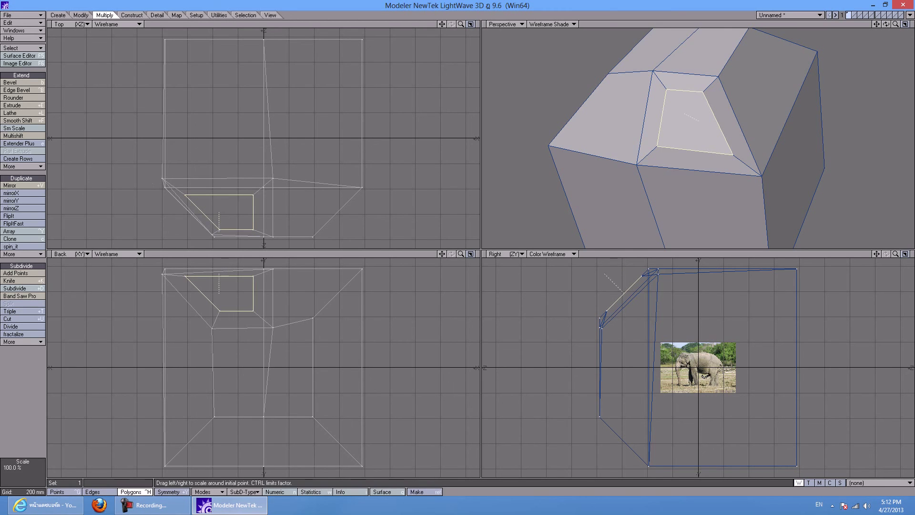
drag(689, 125, 619, 126)
key(u)
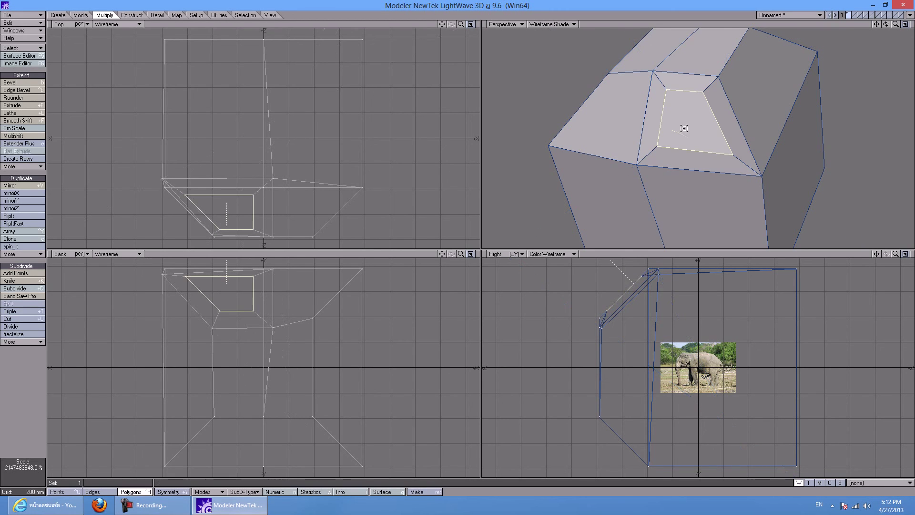
Try scaling the inner bevel polygon in the Top view, undo the changes and deselect the polygon
key(shift+h)
drag(224, 199, 223, 199)
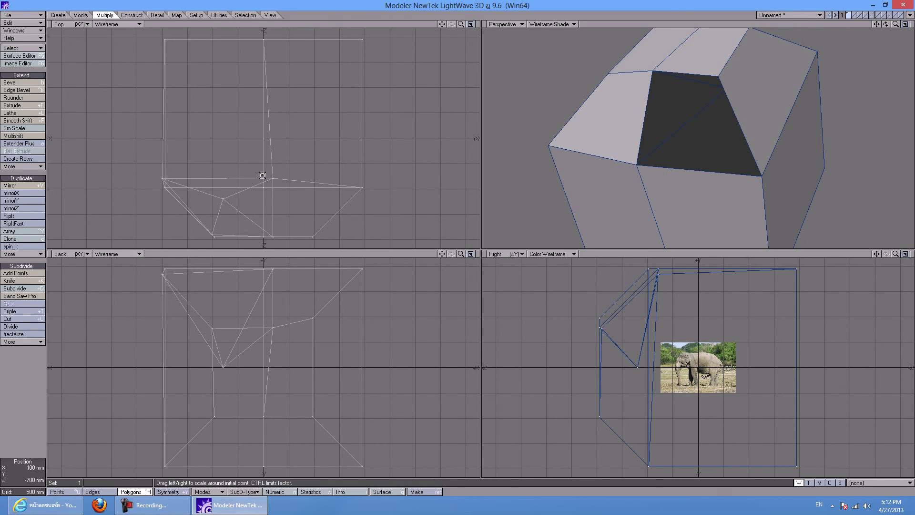
click(225, 202)
key(u)
key(u)
key(shift+h)
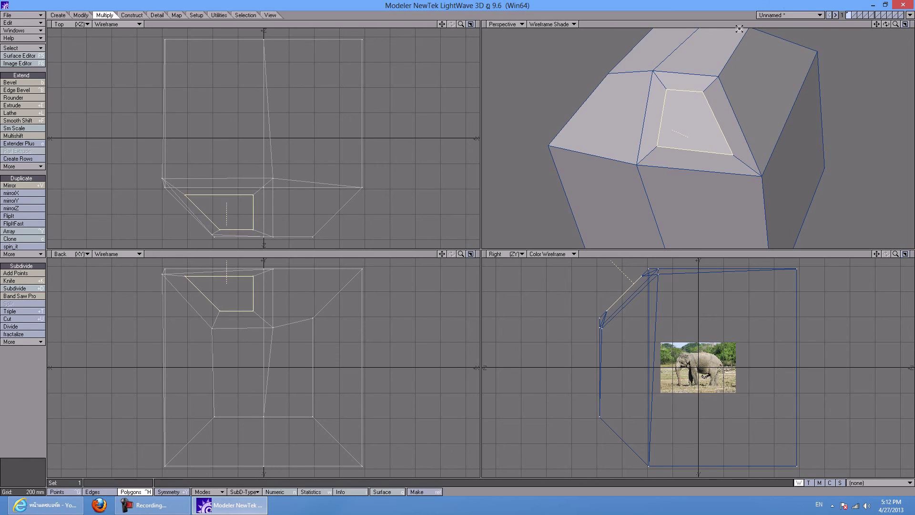
key(shift+h)
key(slash)
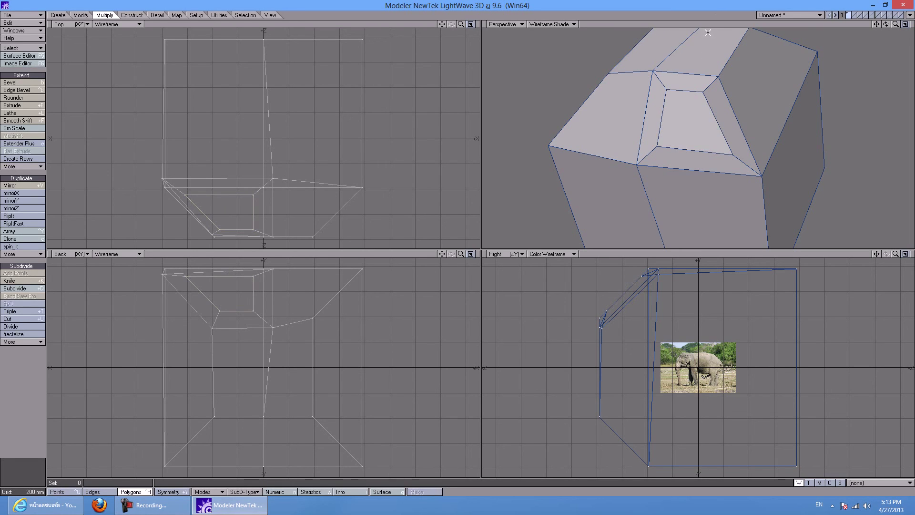